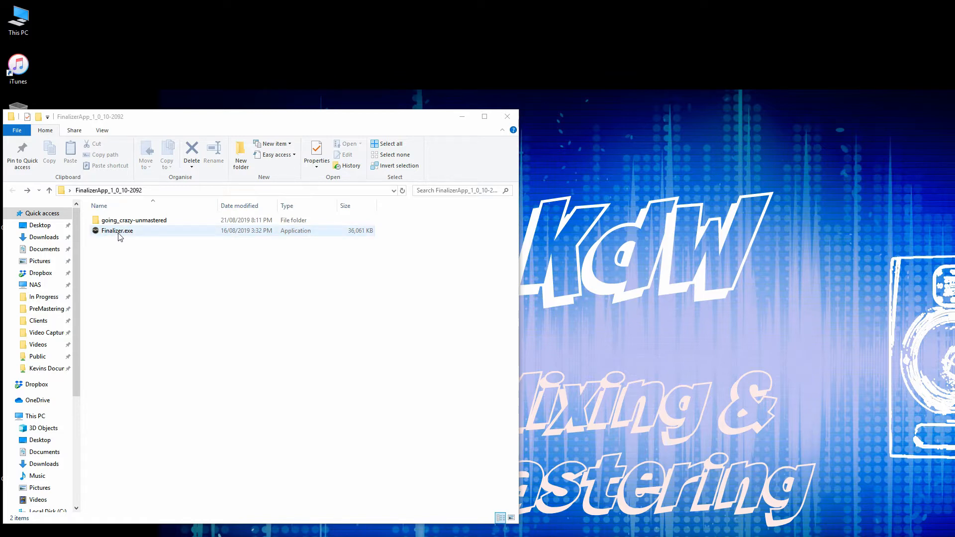
# - Launch Finalizer.exe from the FinalizerApp_1_0_10-2092 folder and bring the Finalizer window to the front
pyautogui.click(120, 234)
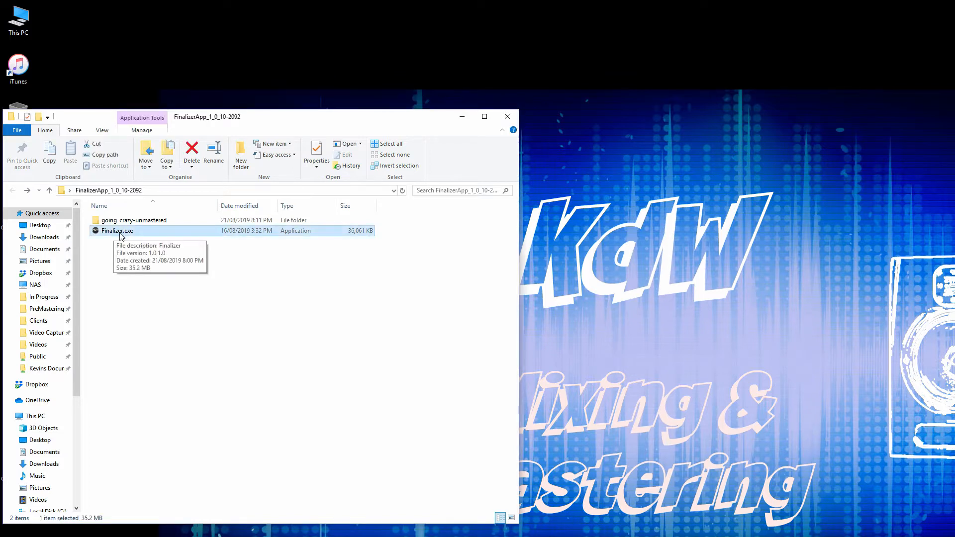
pyautogui.doubleClick(120, 232)
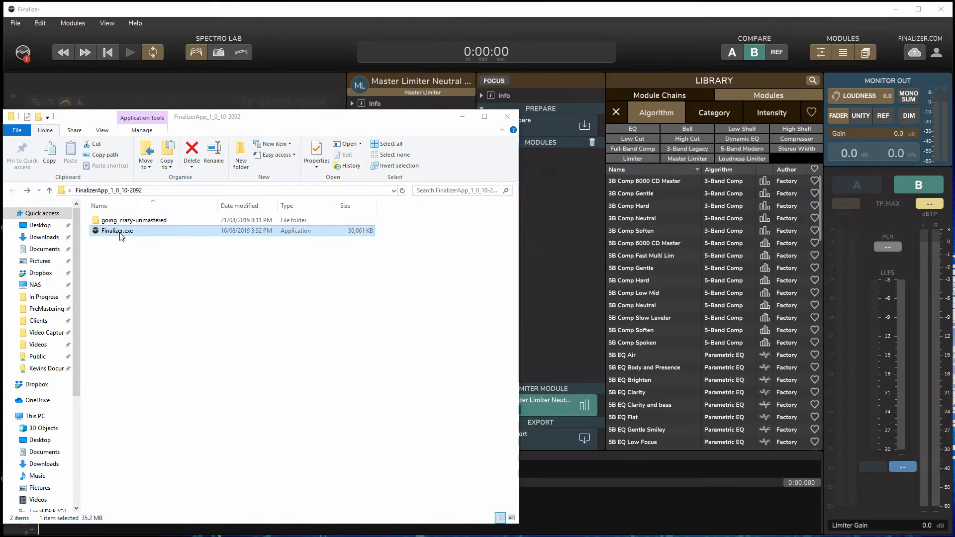
pyautogui.click(278, 11)
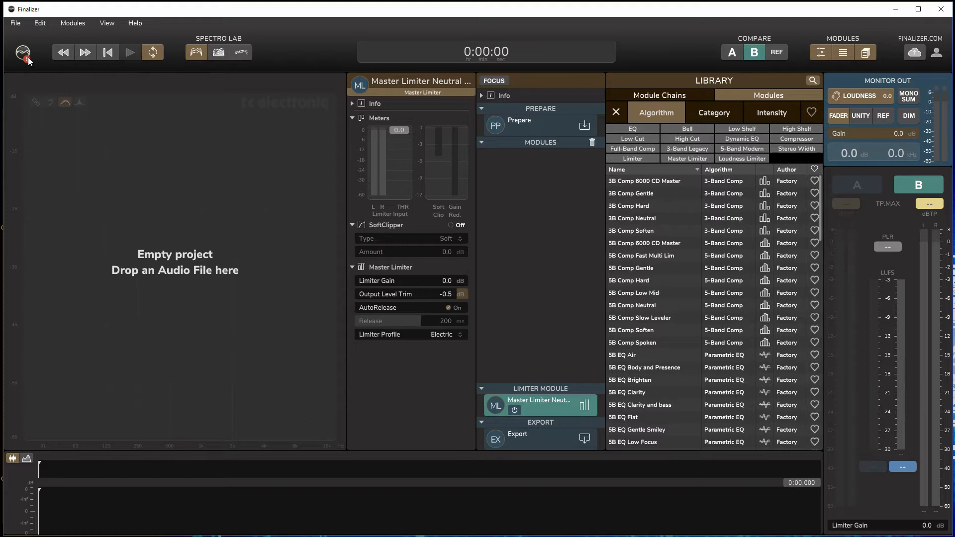
pyautogui.click(15, 25)
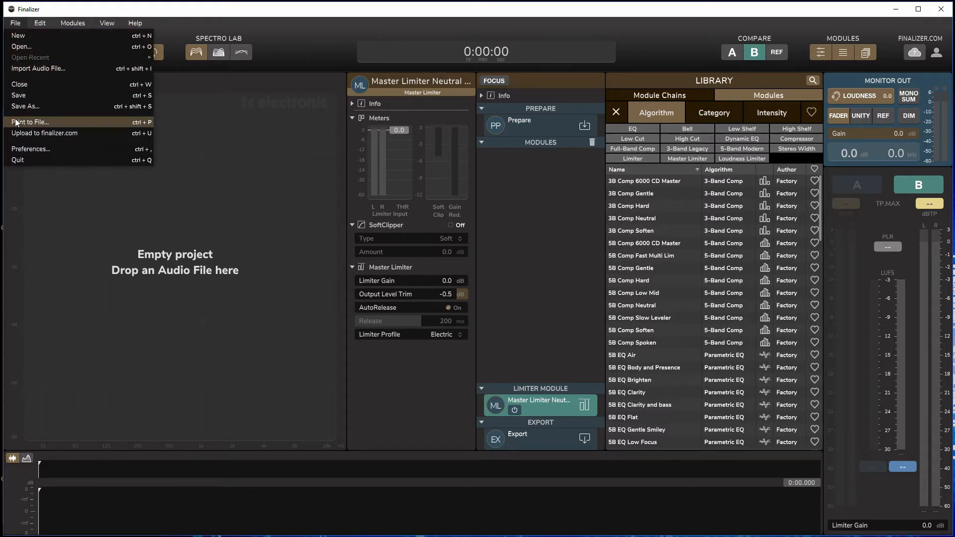
pyautogui.moveTo(99, 24)
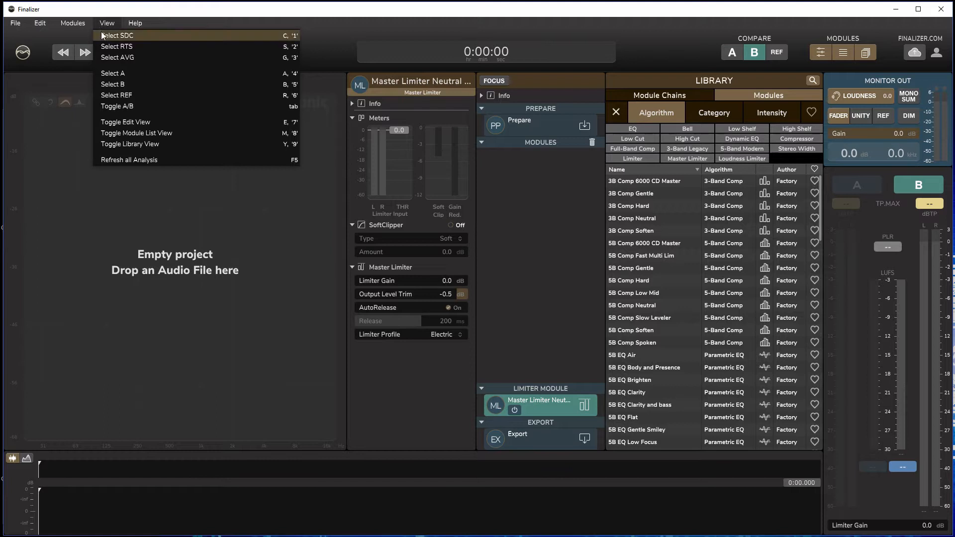
pyautogui.moveTo(131, 25)
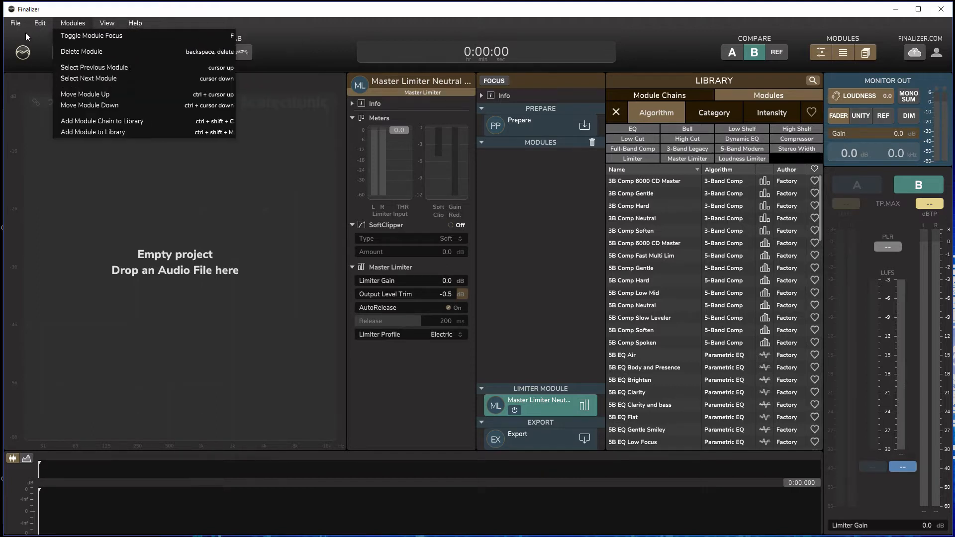
pyautogui.moveTo(16, 23)
pyautogui.click(29, 149)
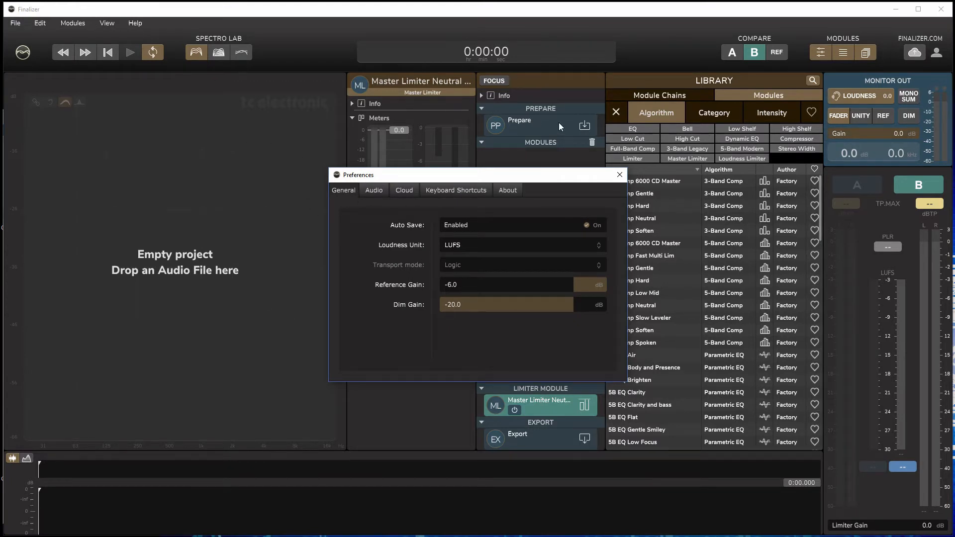
pyautogui.click(619, 174)
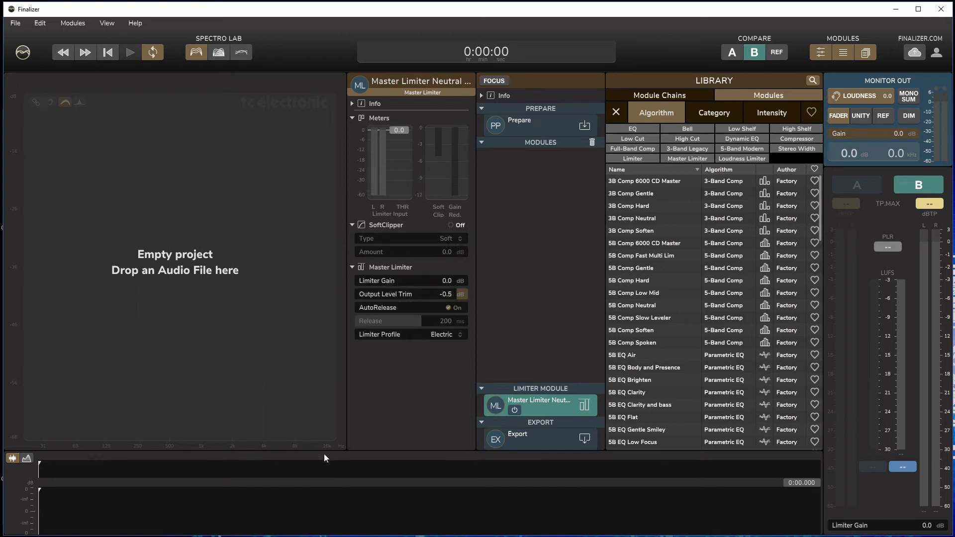
pyautogui.click(15, 23)
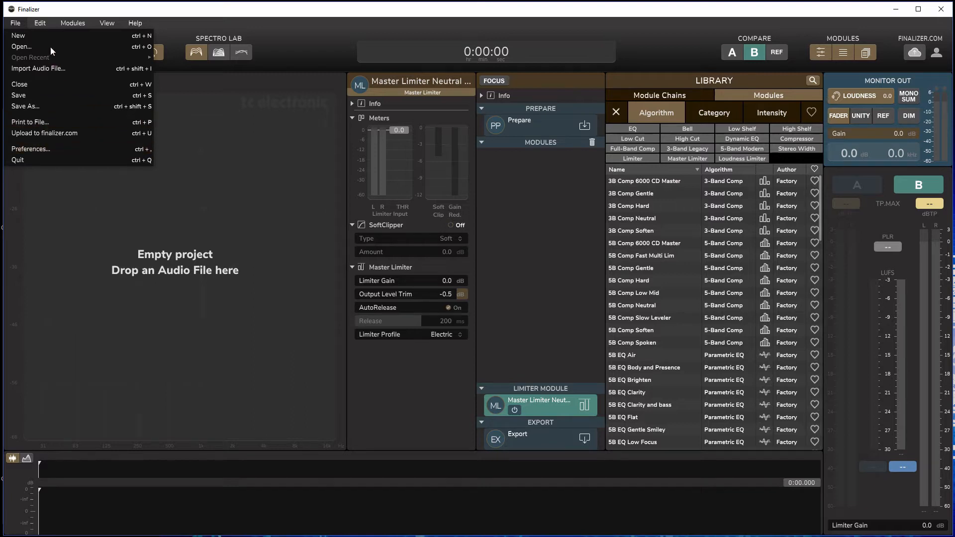
pyautogui.moveTo(68, 24)
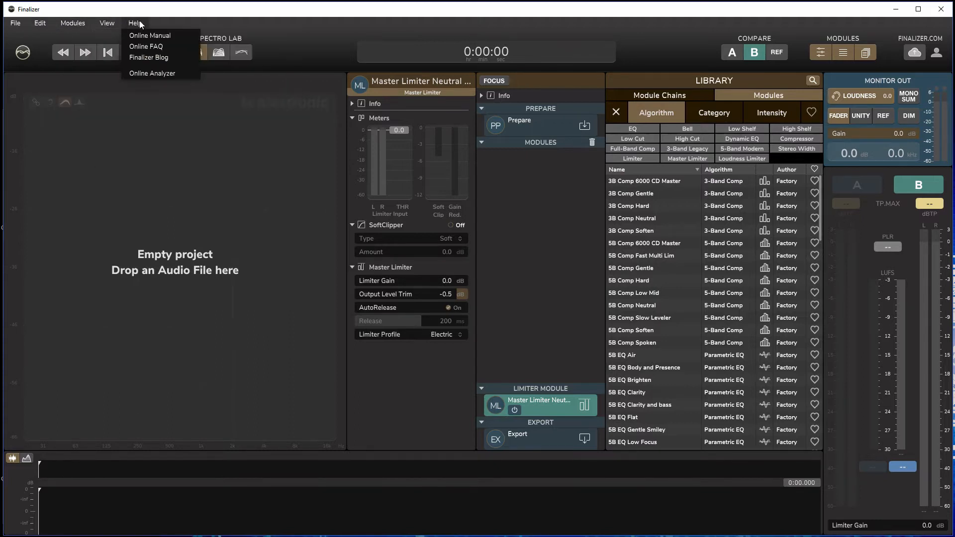
# - Open the general preferences, toggle Auto Save off and on again, and select LUFS as the loudness unit
pyautogui.click(16, 23)
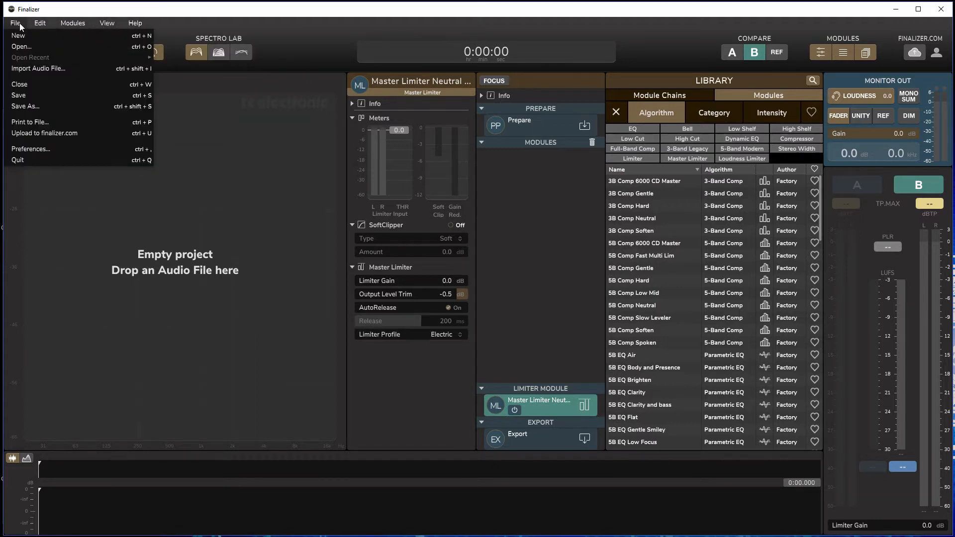
pyautogui.click(29, 150)
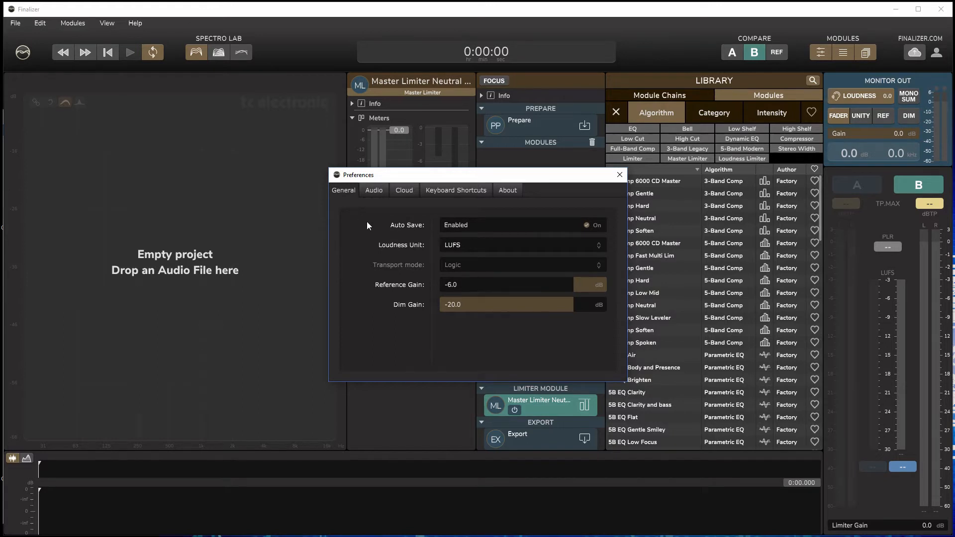
pyautogui.click(467, 227)
pyautogui.click(467, 226)
pyautogui.click(459, 245)
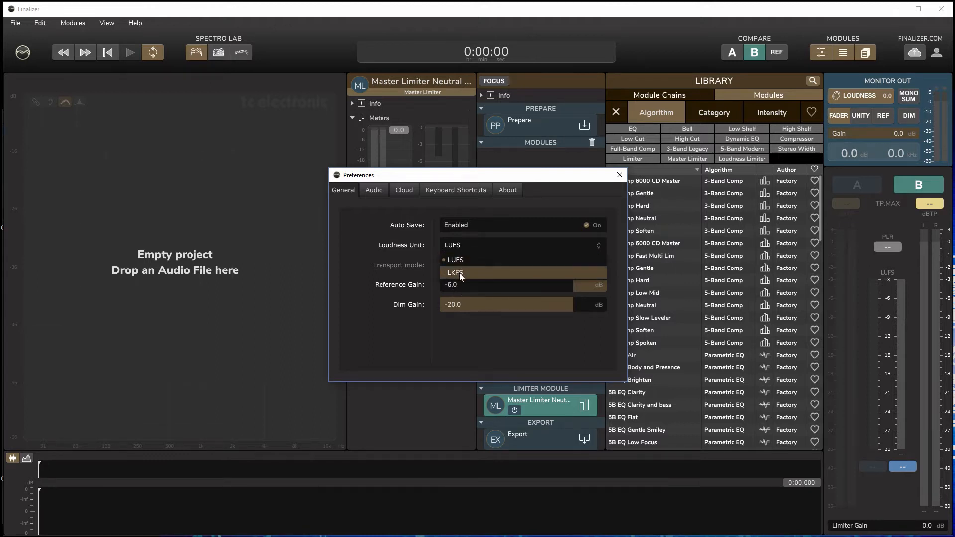
pyautogui.click(461, 261)
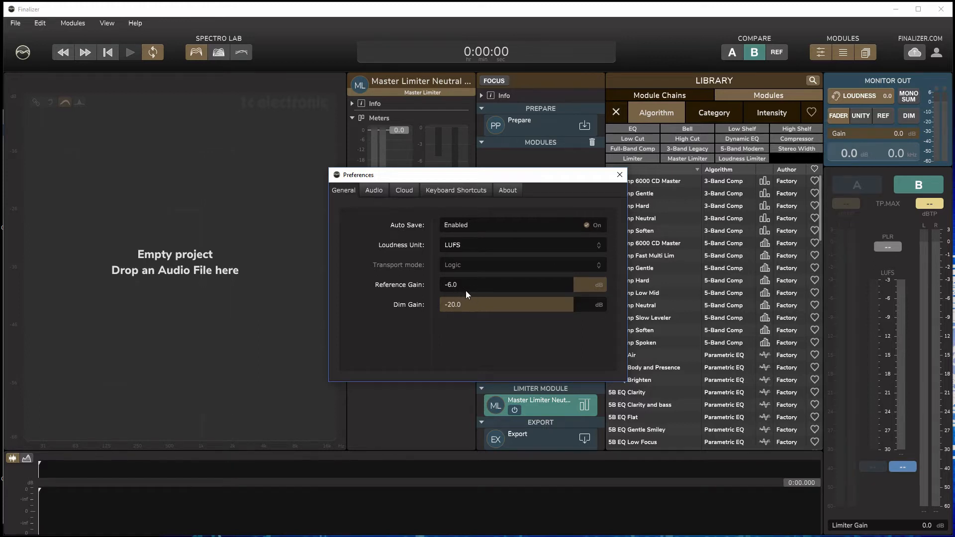
# - In the audio preferences, select the ASIO device driver and Voicemeeter Virtual ASIO as the output device
pyautogui.click(376, 194)
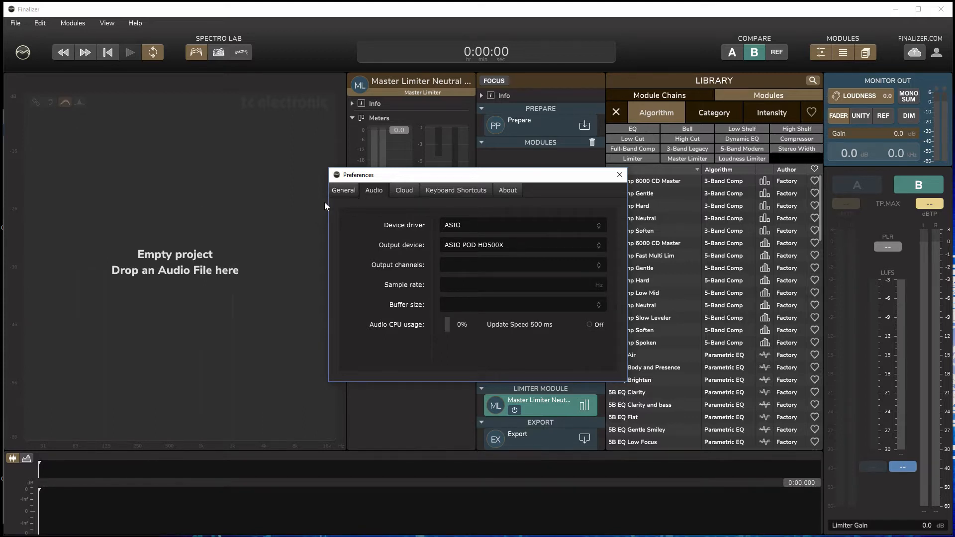
pyautogui.click(467, 225)
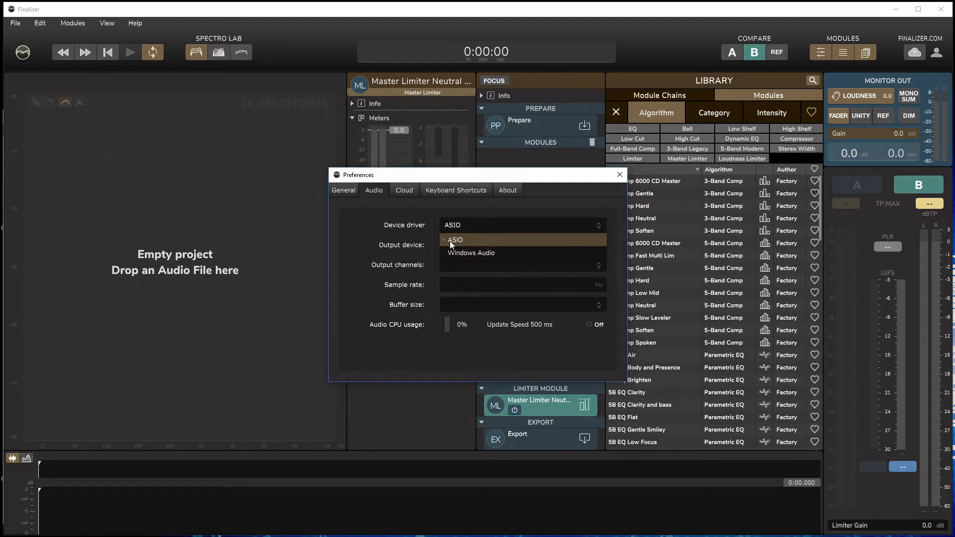
pyautogui.click(449, 241)
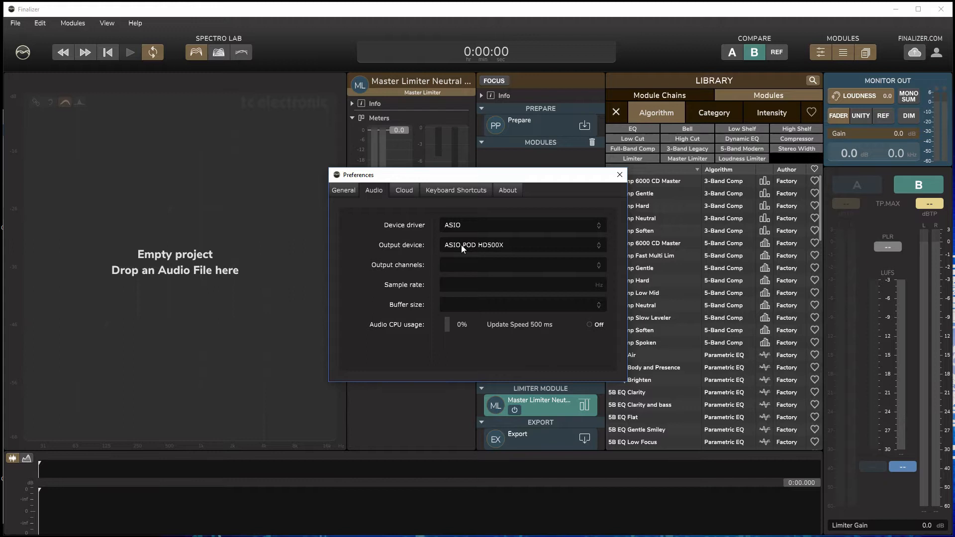
pyautogui.click(461, 245)
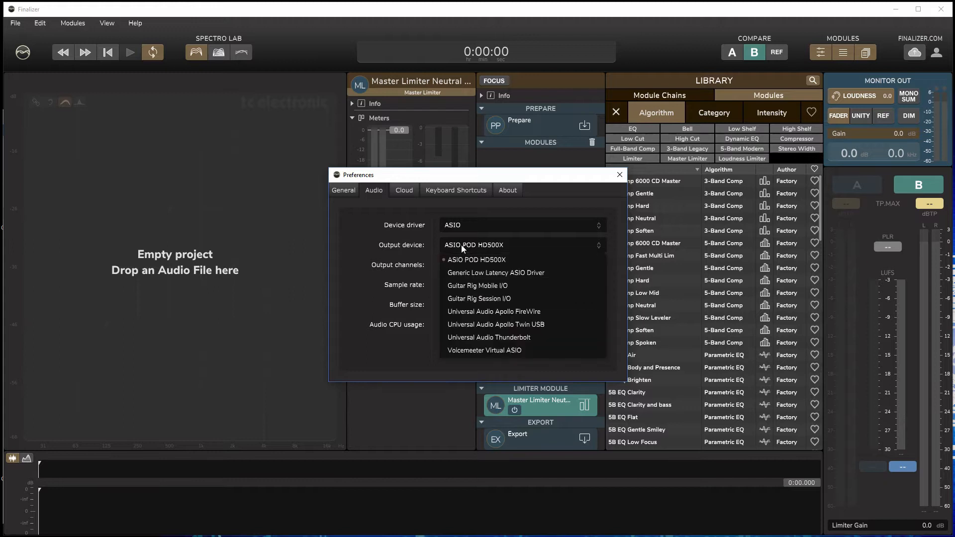
pyautogui.click(480, 351)
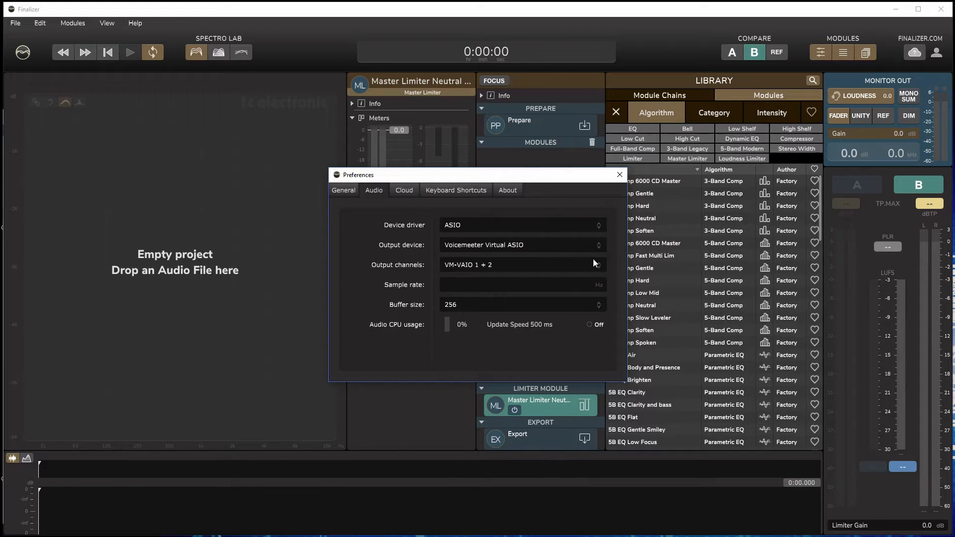
# - Review the output channel pairs and buffer sizes offered for the selected audio output device
pyautogui.click(507, 265)
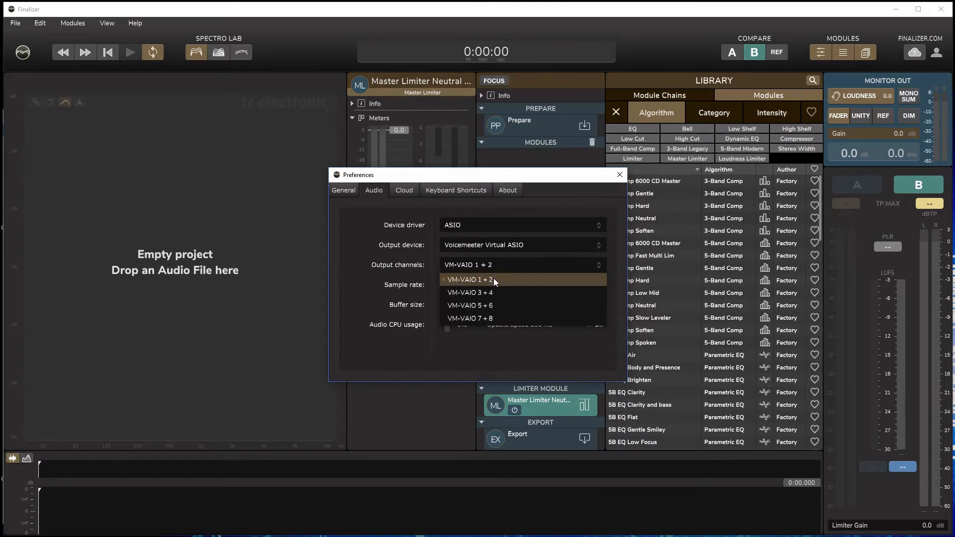
pyautogui.click(484, 266)
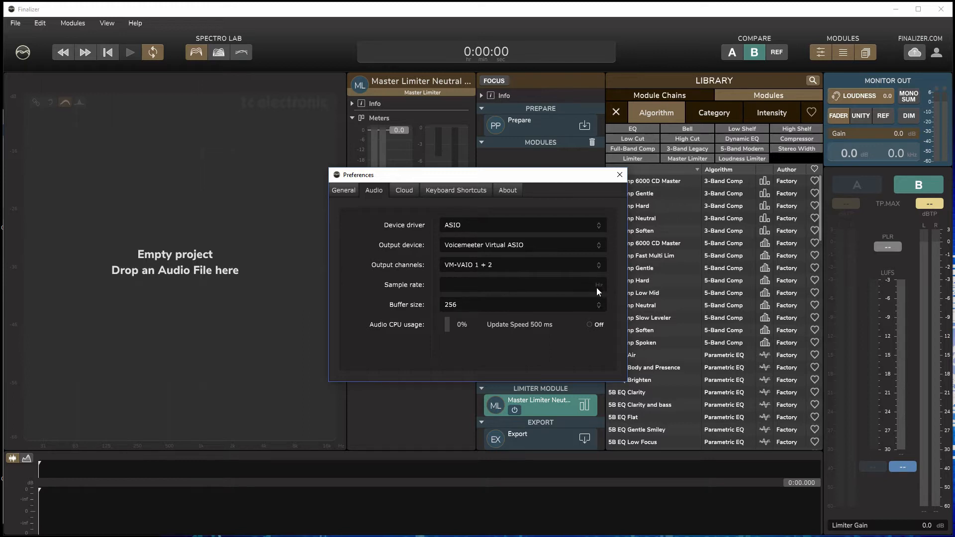
pyautogui.click(467, 308)
pyautogui.click(466, 307)
pyautogui.click(467, 308)
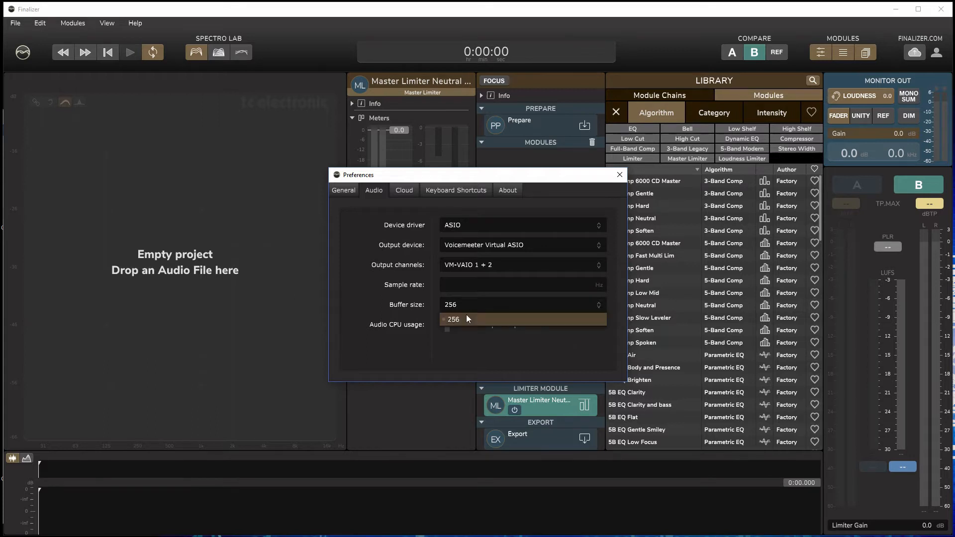
pyautogui.click(465, 307)
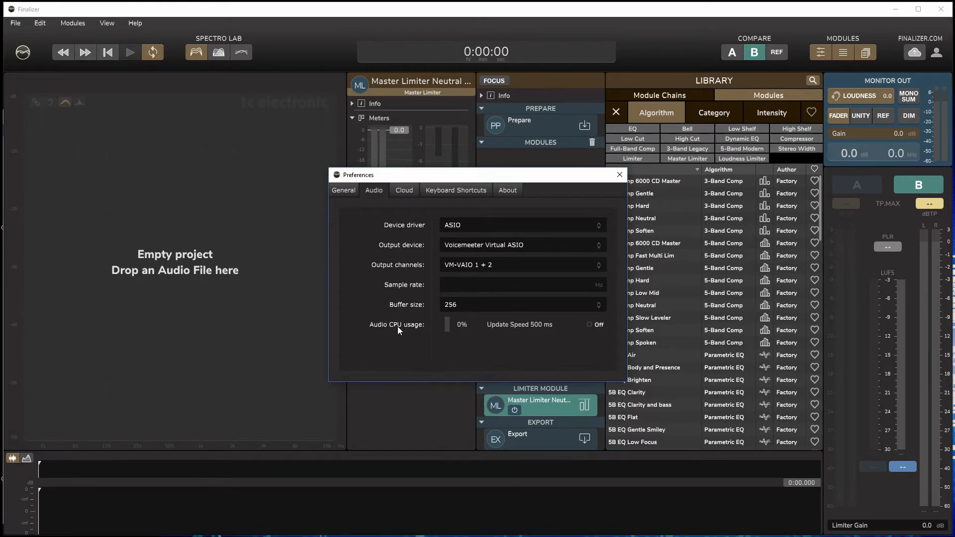
# - Look over the cloud login preferences and read through the full list of keyboard shortcuts
pyautogui.click(404, 190)
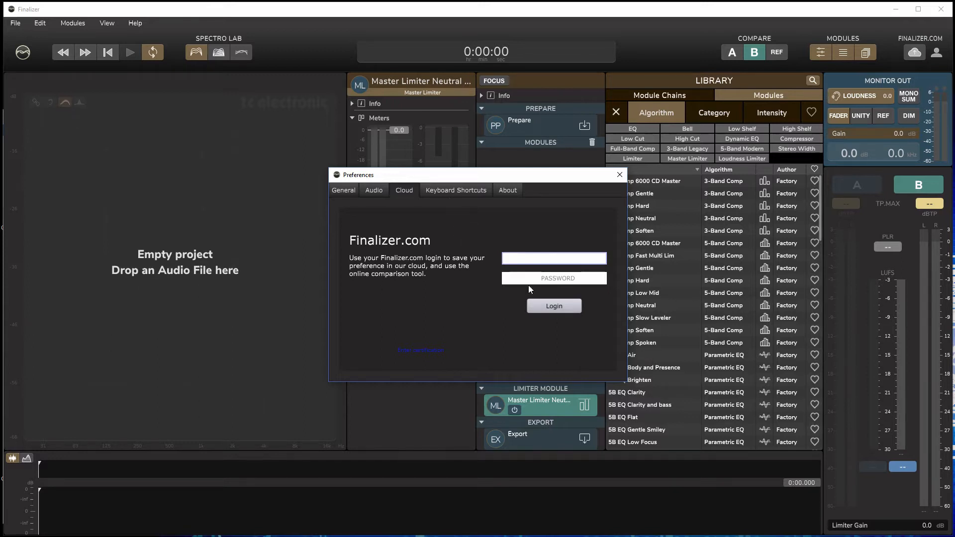
pyautogui.click(452, 193)
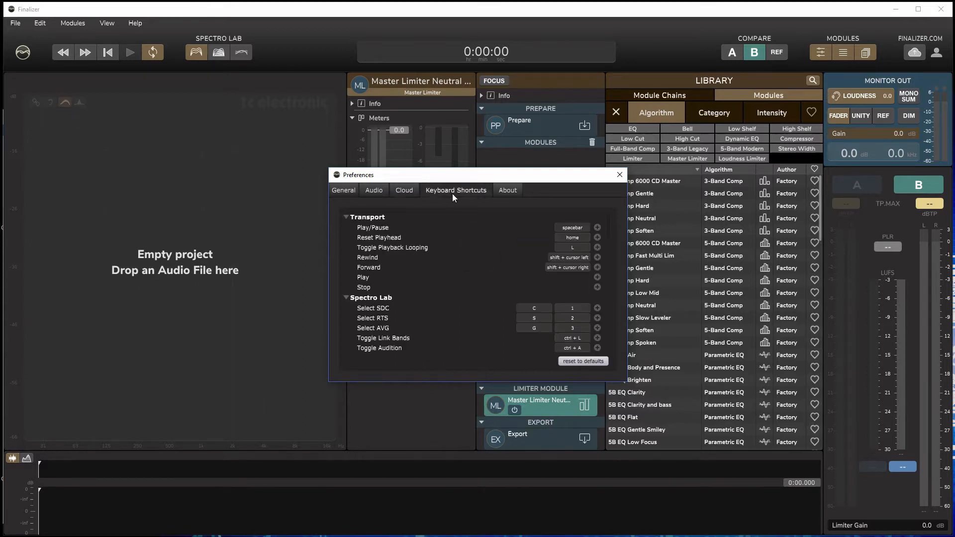
pyautogui.scroll(-3, 459, 249)
pyautogui.scroll(3, 456, 252)
pyautogui.scroll(-6, 472, 297)
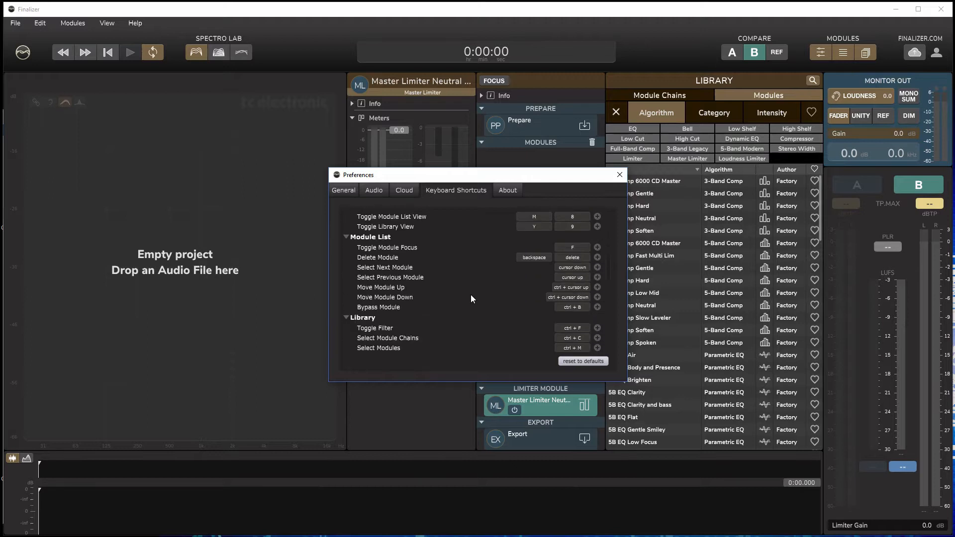
pyautogui.scroll(-5, 471, 298)
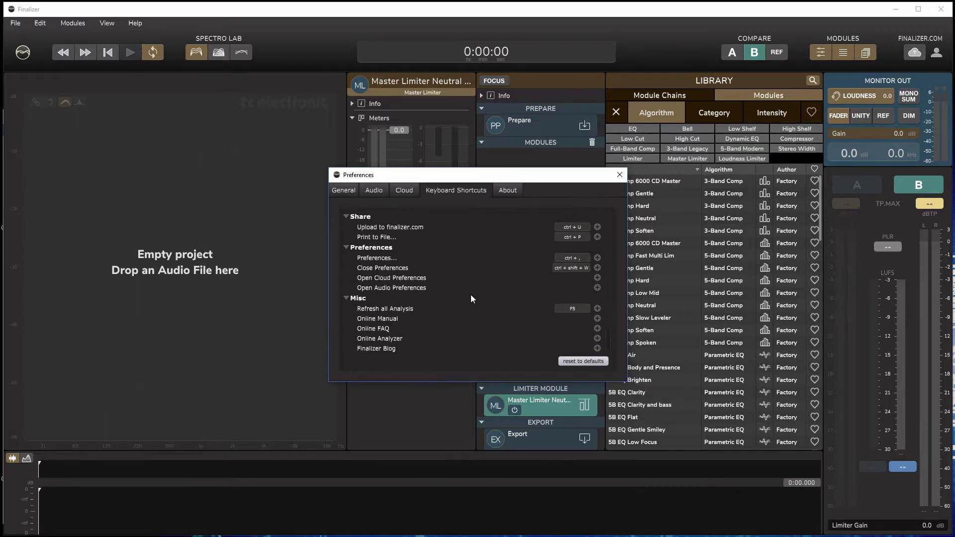
pyautogui.scroll(10, 471, 295)
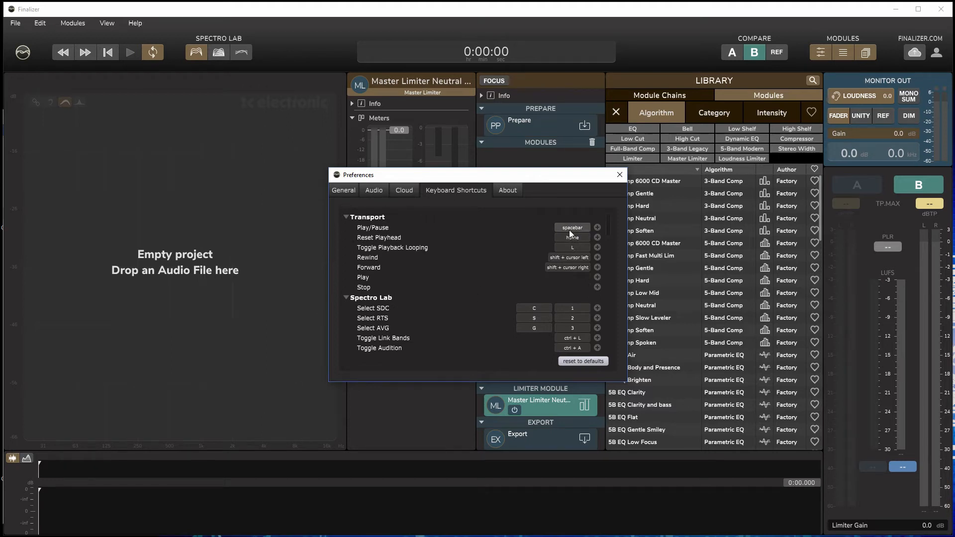
# - Check for updates of Finalizer from its version information, and close the preferences
pyautogui.click(508, 194)
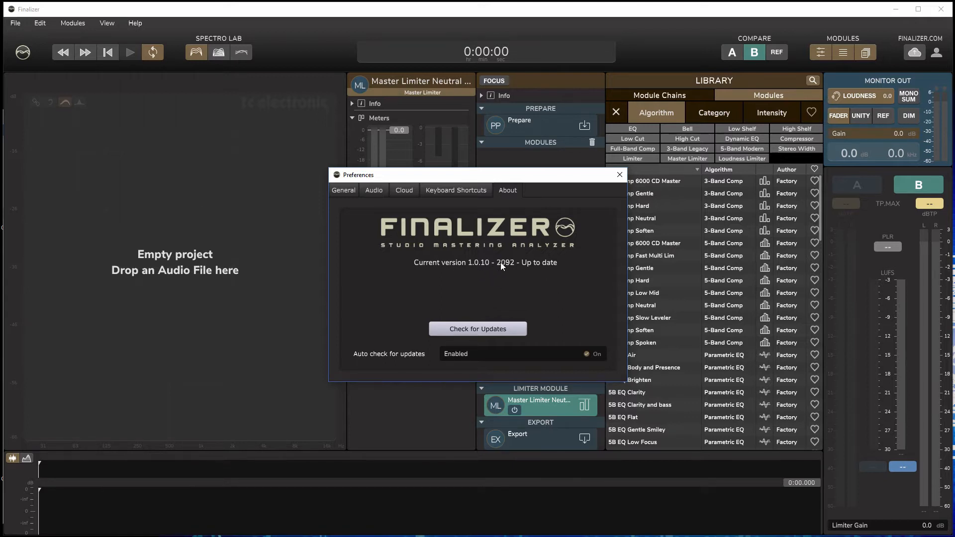
pyautogui.click(490, 330)
pyautogui.click(619, 176)
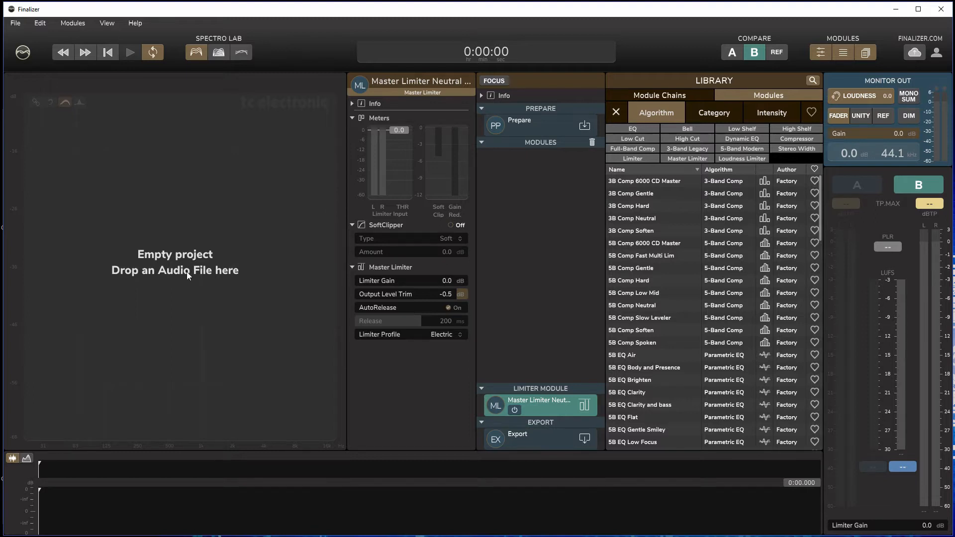
# - Switch to File Explorer, open the going_crazy-unmastered folder, and move its window clear of the Finalizer project's drop area
pyautogui.hotkey('alt', 'Tab')
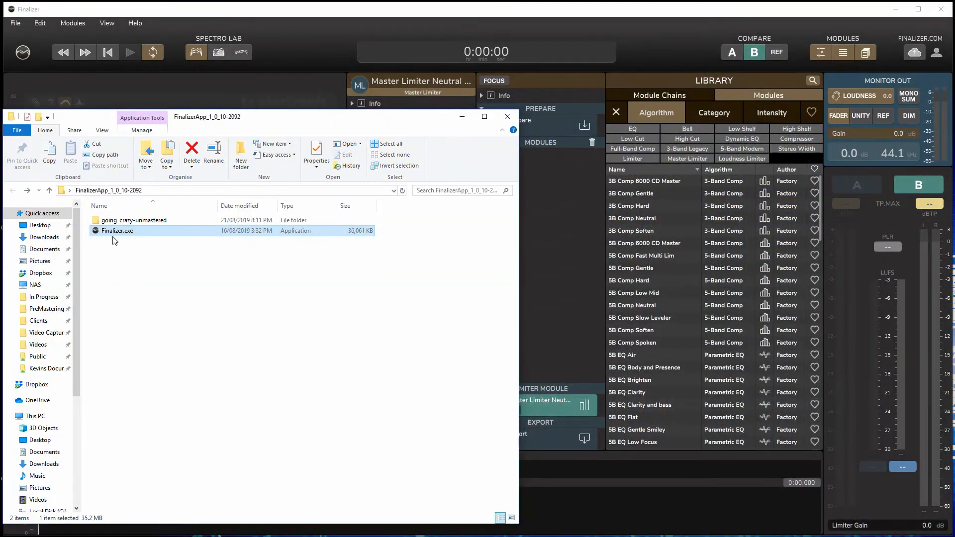
pyautogui.click(116, 222)
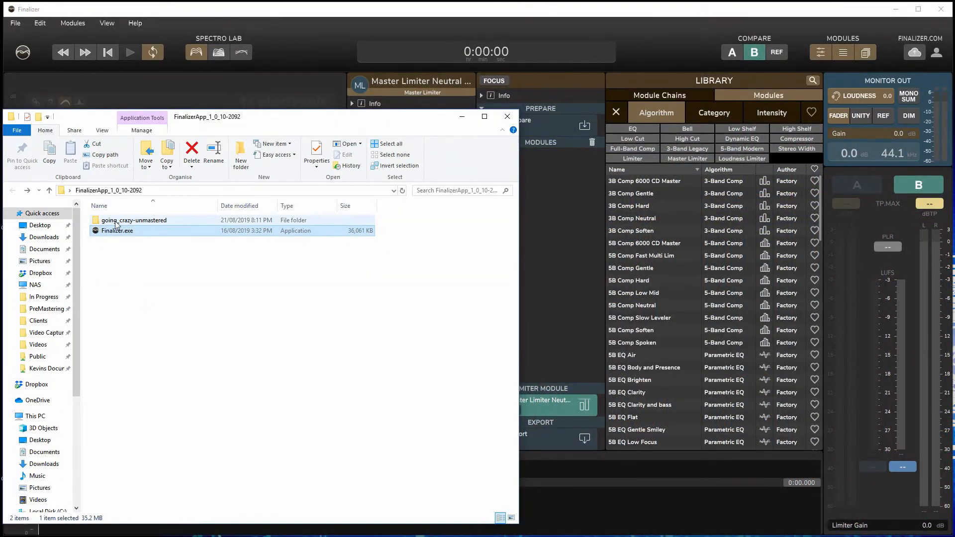
pyautogui.doubleClick(116, 223)
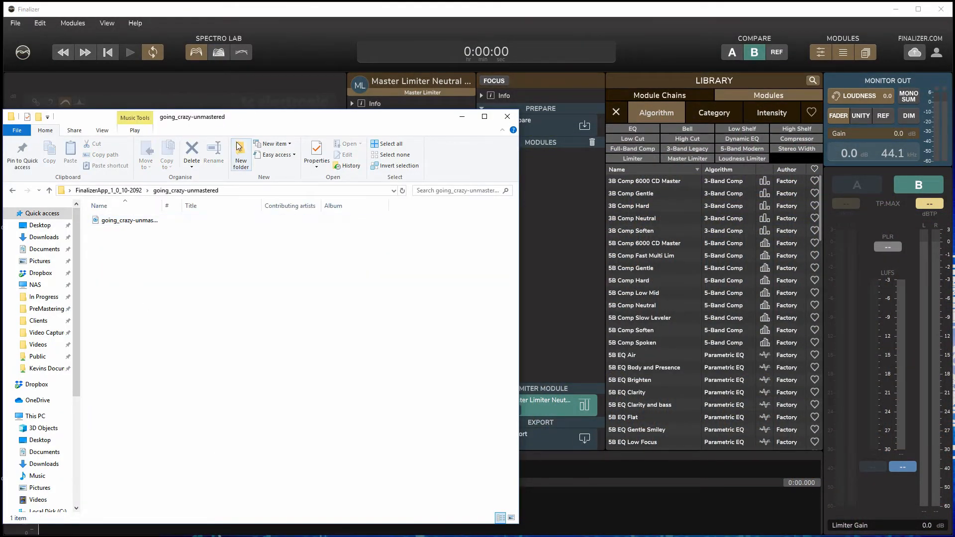
pyautogui.moveTo(209, 122); pyautogui.dragTo(575, 97)
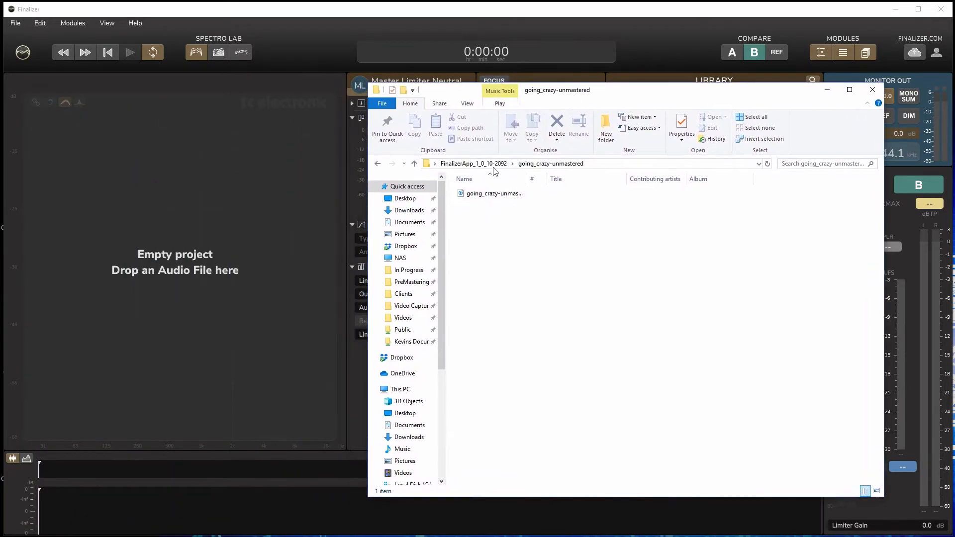
# - Import the going_crazy audio file into the empty Finalizer project, copying it into the project file, and return to Finalizer
pyautogui.moveTo(491, 195); pyautogui.dragTo(282, 248)
pyautogui.moveTo(158, 266); pyautogui.dragTo(158, 266)
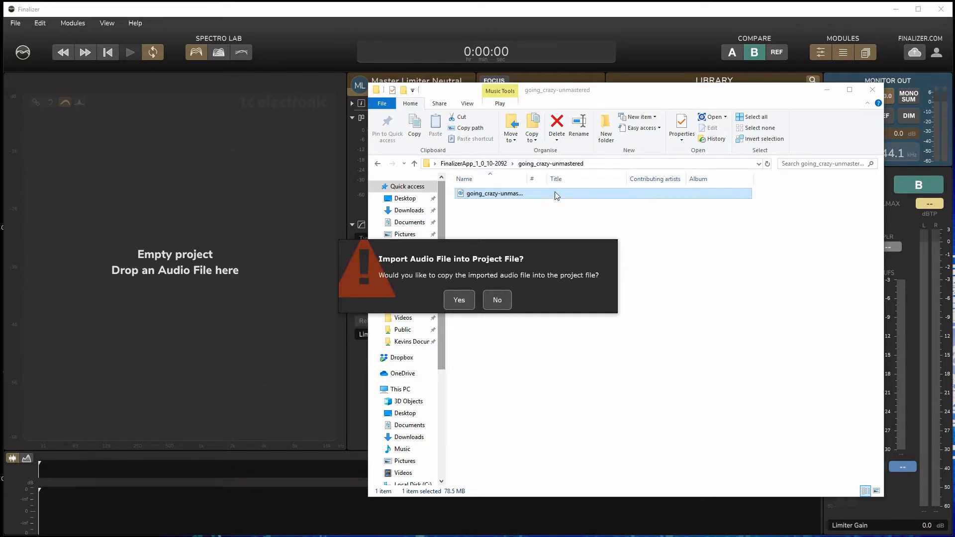
pyautogui.click(459, 300)
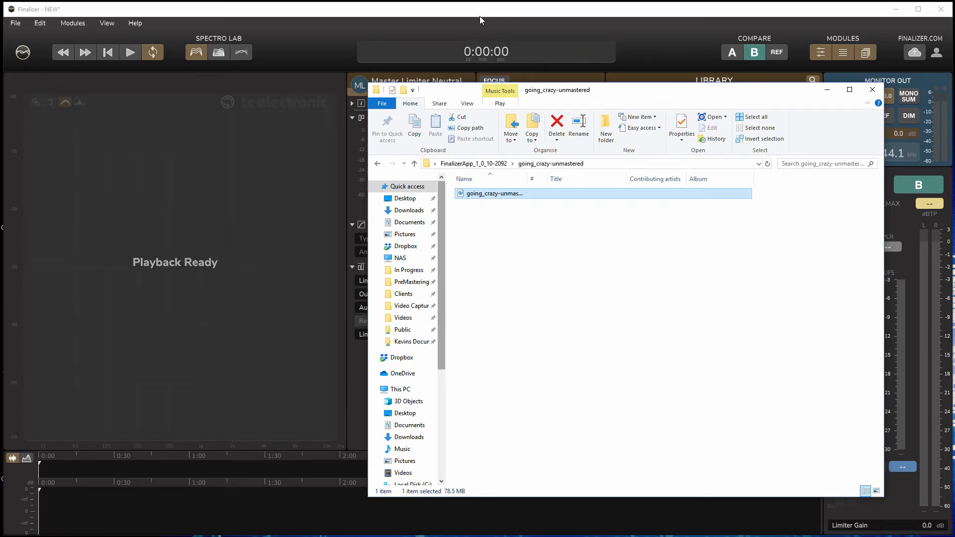
pyautogui.click(480, 16)
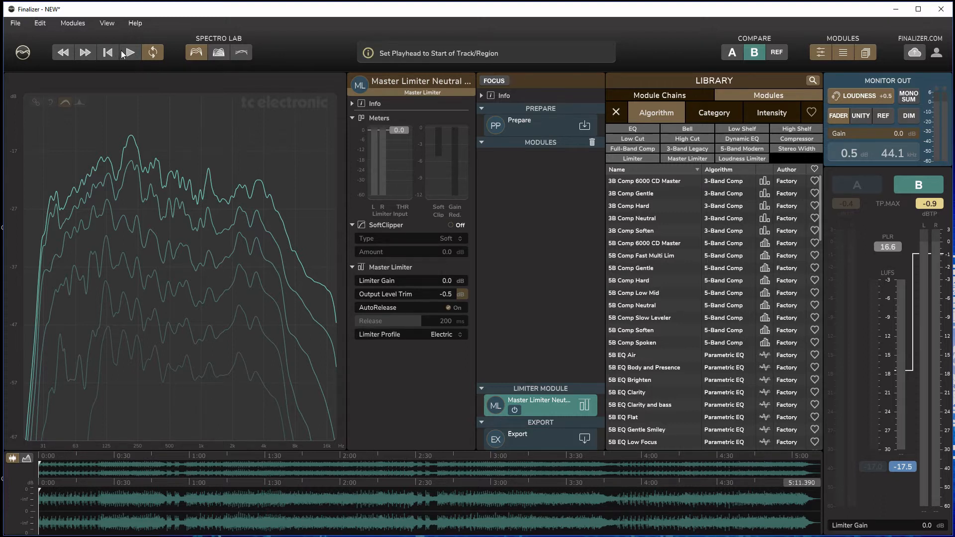
pyautogui.click(24, 55)
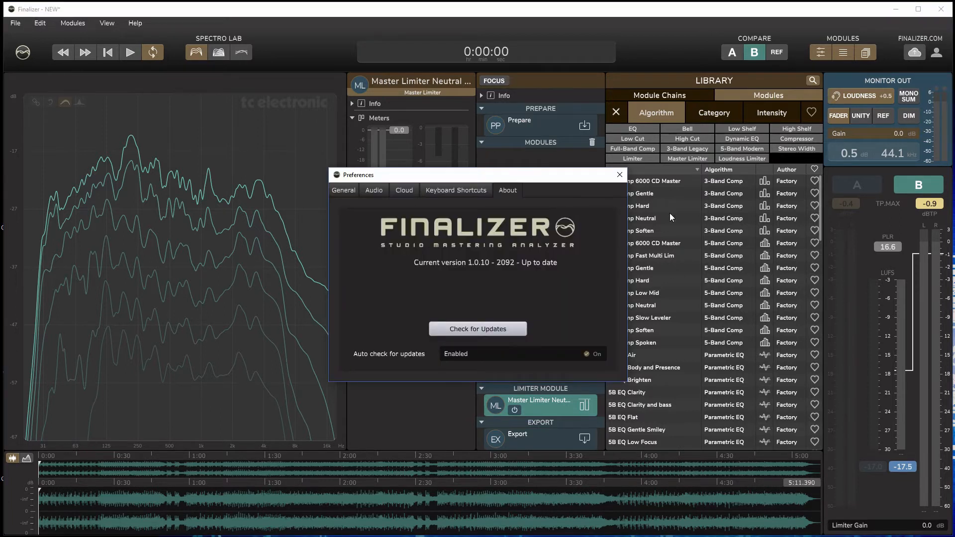
pyautogui.click(620, 175)
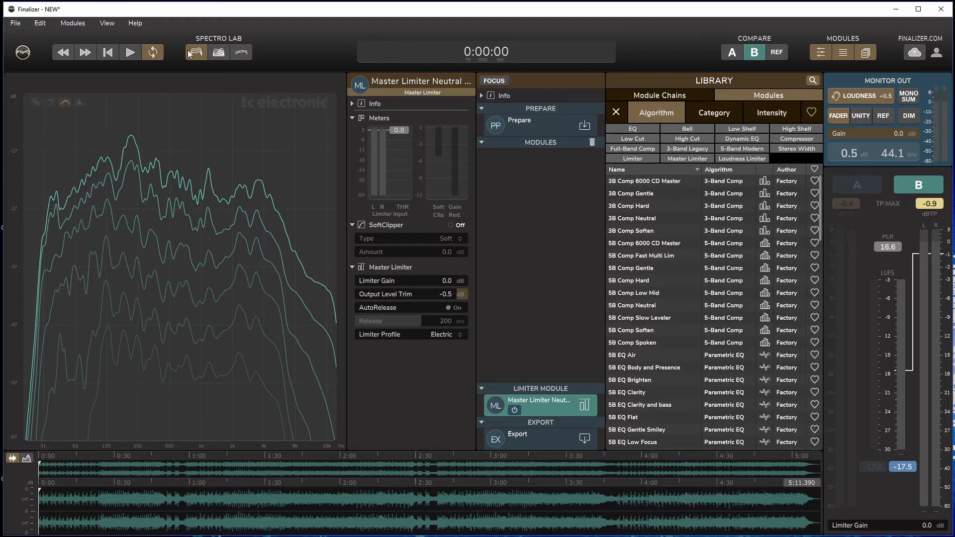
# - Play the imported track and compare the monitor output with Dim and with the reference gain applied
pyautogui.click(129, 52)
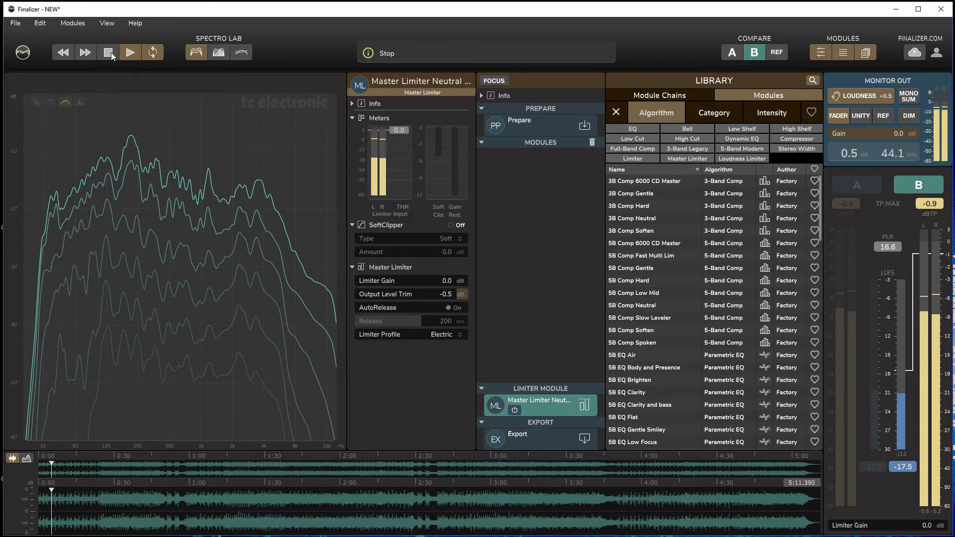
pyautogui.press('space')
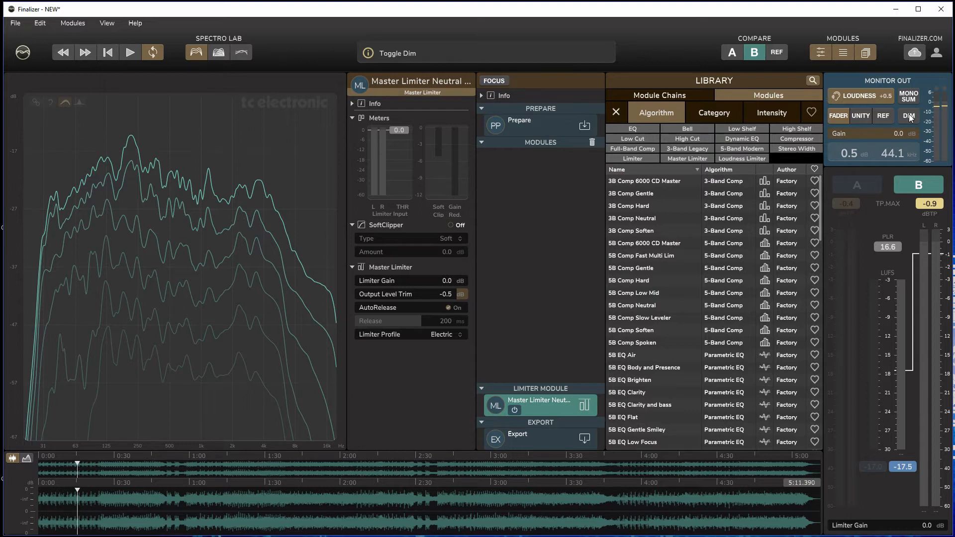
pyautogui.press('space')
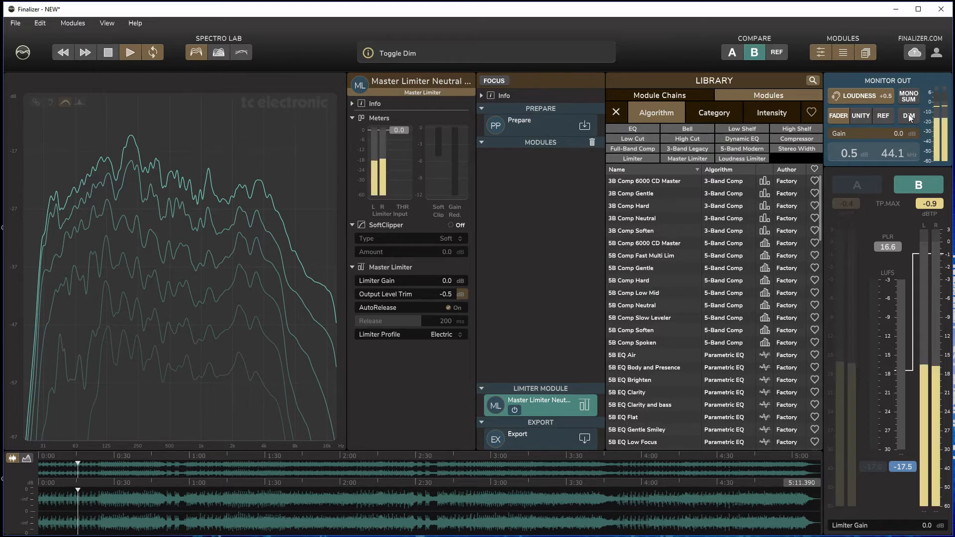
pyautogui.click(909, 115)
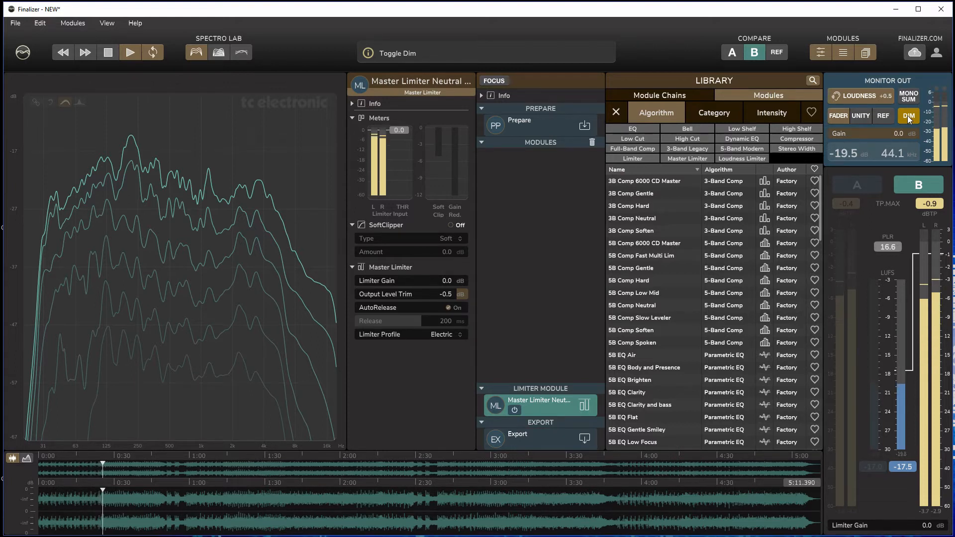
pyautogui.press('space')
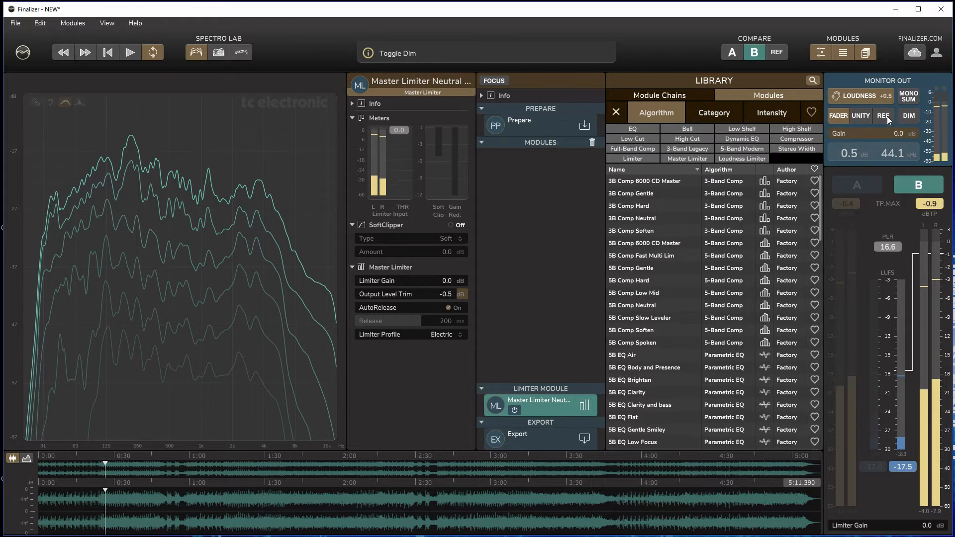
pyautogui.click(888, 115)
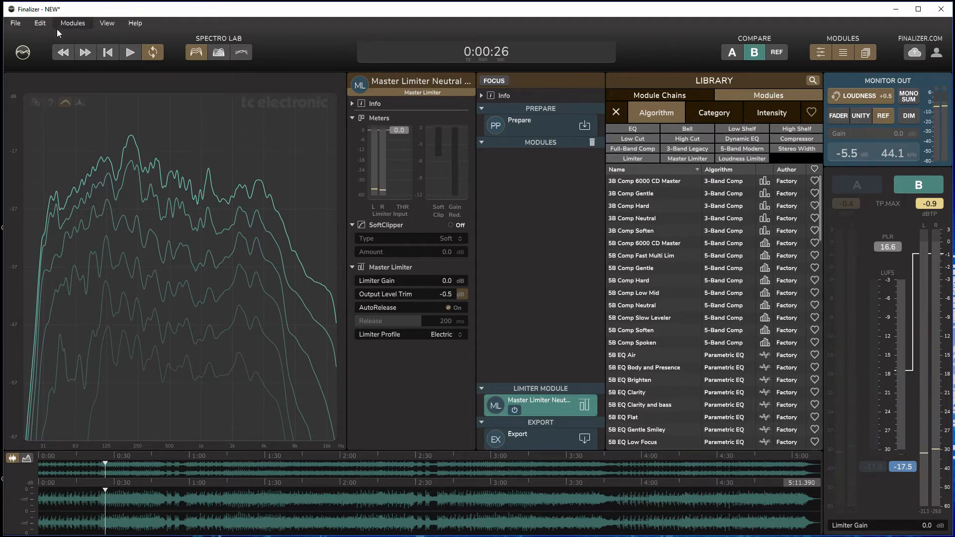
pyautogui.press('space')
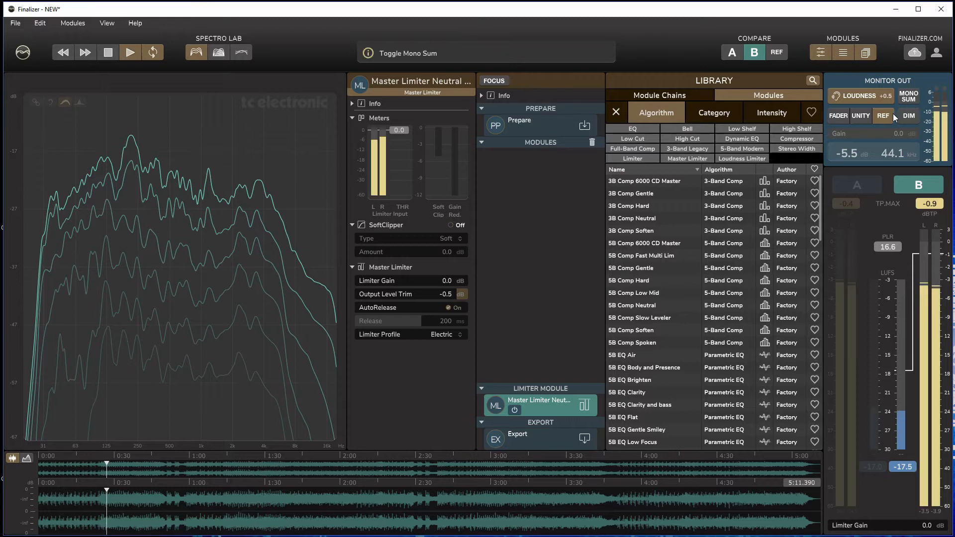
# - Set the reference gain to -9.0 dB in the general preferences and play the track to check the monitor level
pyautogui.click(16, 23)
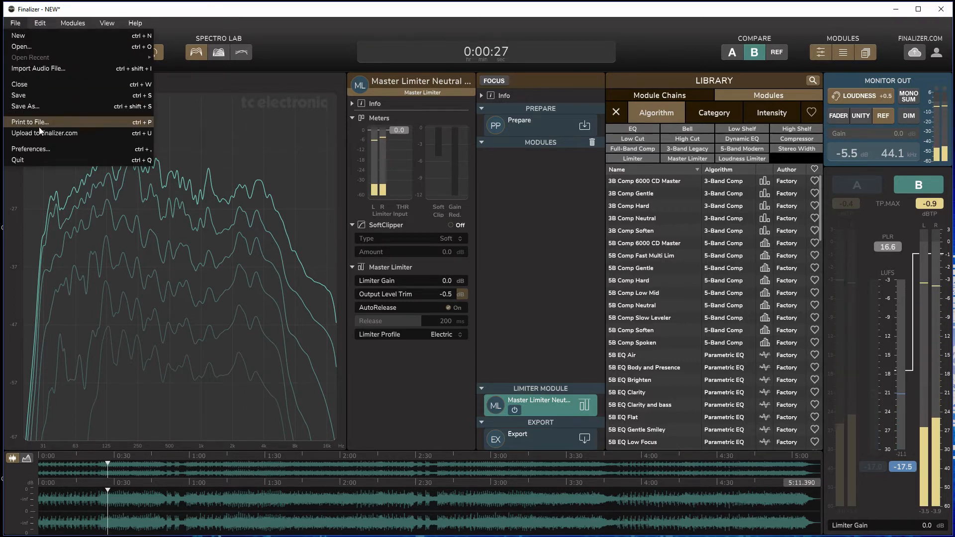
pyautogui.click(32, 145)
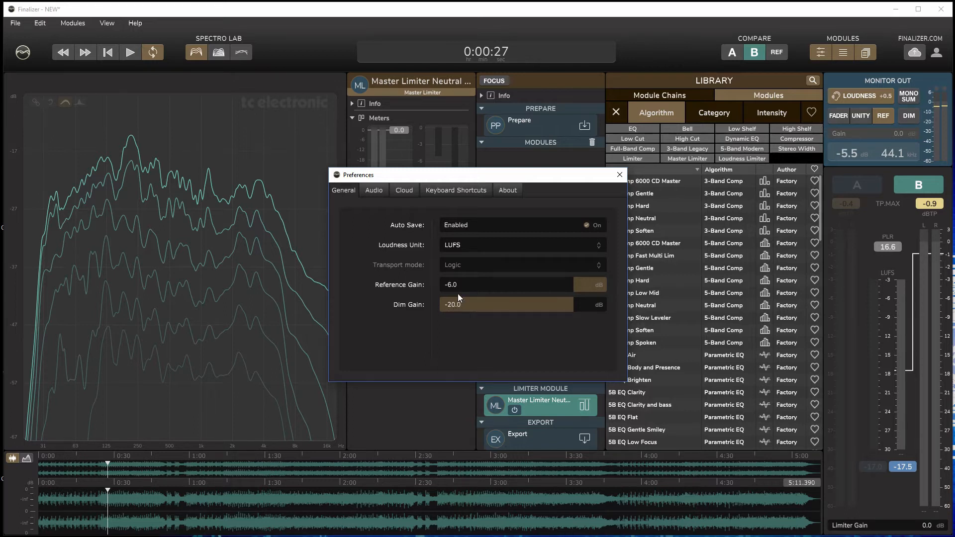
pyautogui.moveTo(453, 287); pyautogui.dragTo(423, 287)
pyautogui.moveTo(547, 285); pyautogui.dragTo(560, 286)
pyautogui.press('space')
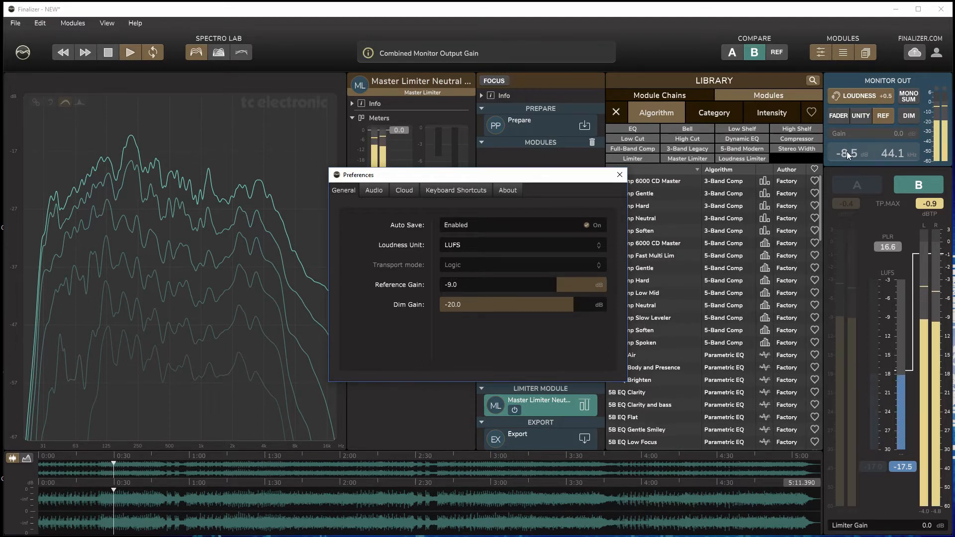
pyautogui.click(619, 176)
pyautogui.press('space')
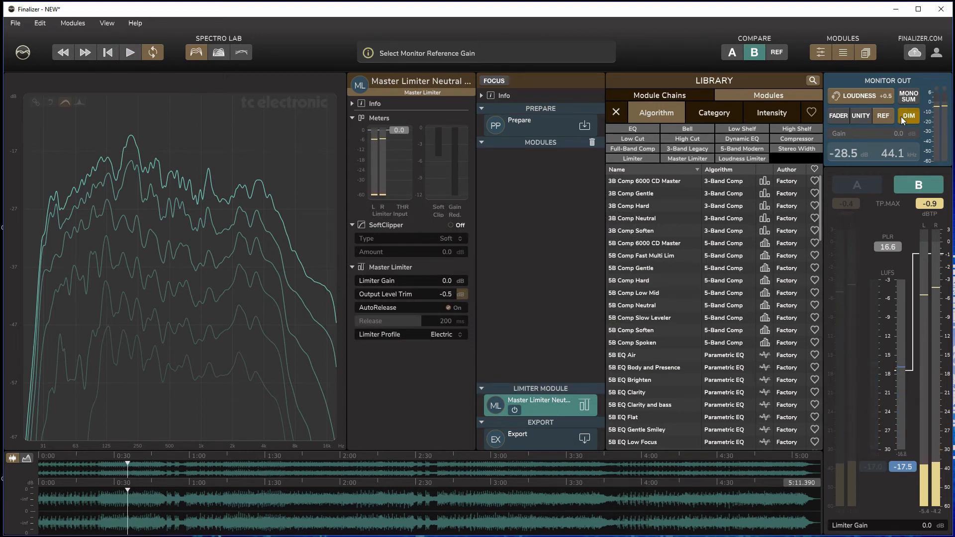
# - Switch the monitor output between fader and reference gain, and leave it on fader
pyautogui.click(839, 117)
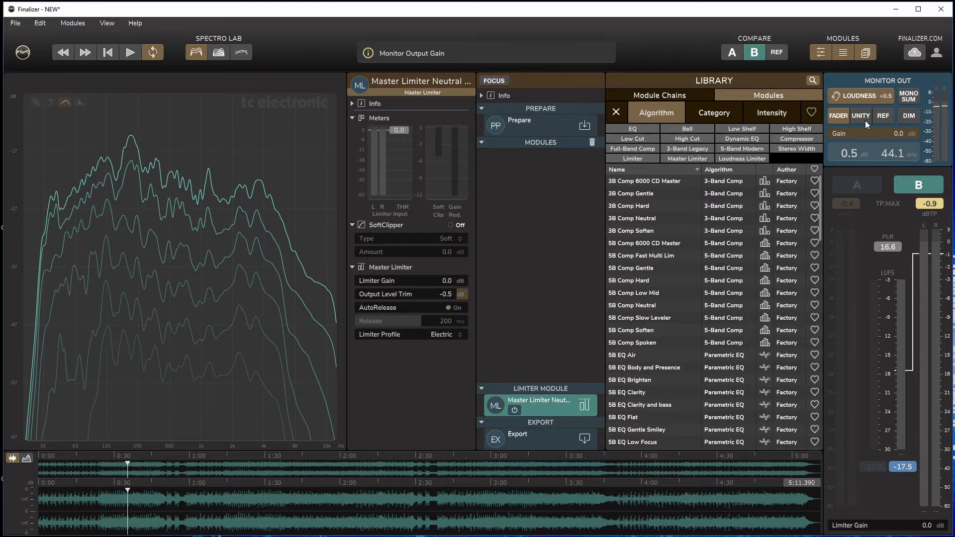
pyautogui.click(881, 116)
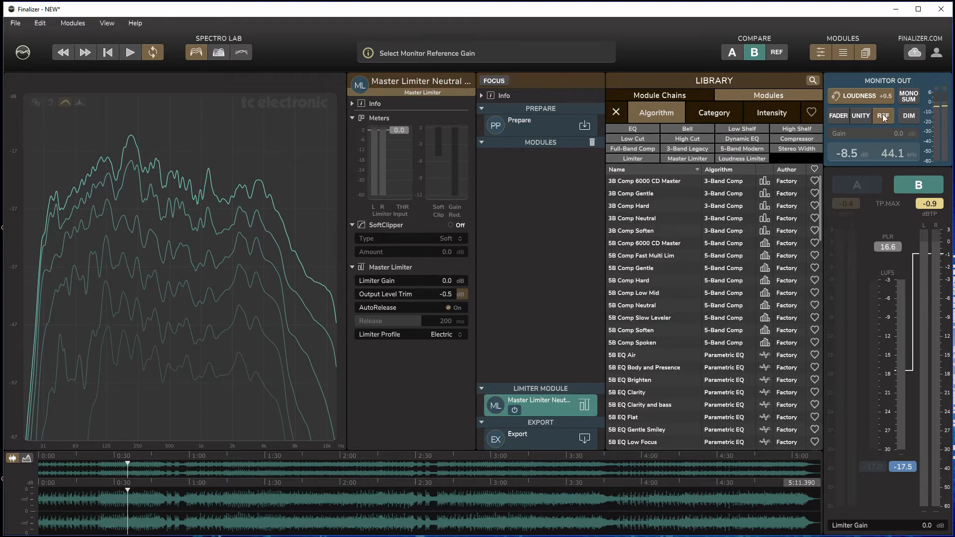
pyautogui.click(834, 115)
# - In the general preferences, set the reference gain to -6.0 dB
pyautogui.click(14, 23)
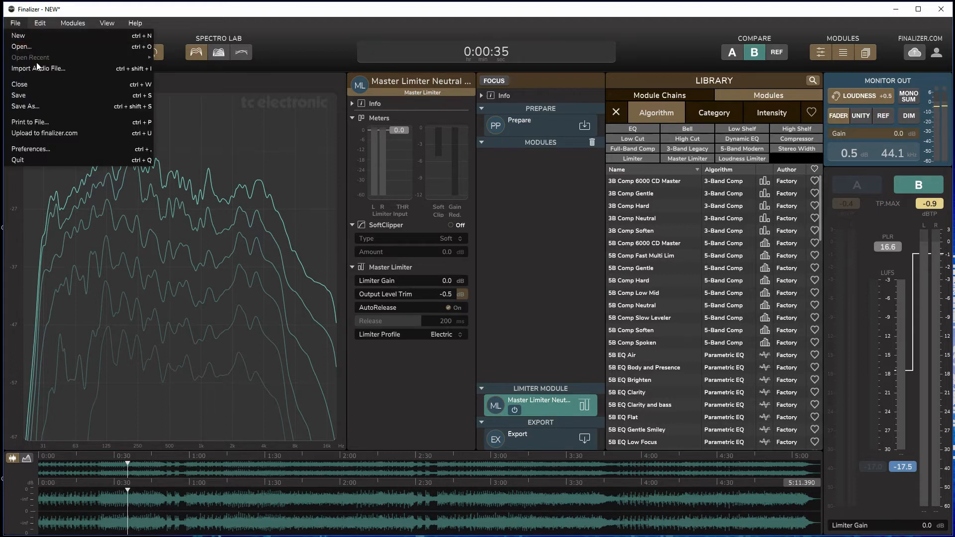
pyautogui.click(30, 147)
pyautogui.moveTo(450, 287); pyautogui.dragTo(462, 288)
pyautogui.doubleClick(455, 288)
pyautogui.write('-5.9')
pyautogui.press('BackSpace')
pyautogui.press('BackSpace')
pyautogui.press('BackSpace')
pyautogui.write('6.0')
pyautogui.press('Return')
# - Set the dim gain to -10.0 dB and close the preferences
pyautogui.moveTo(461, 304); pyautogui.dragTo(496, 309)
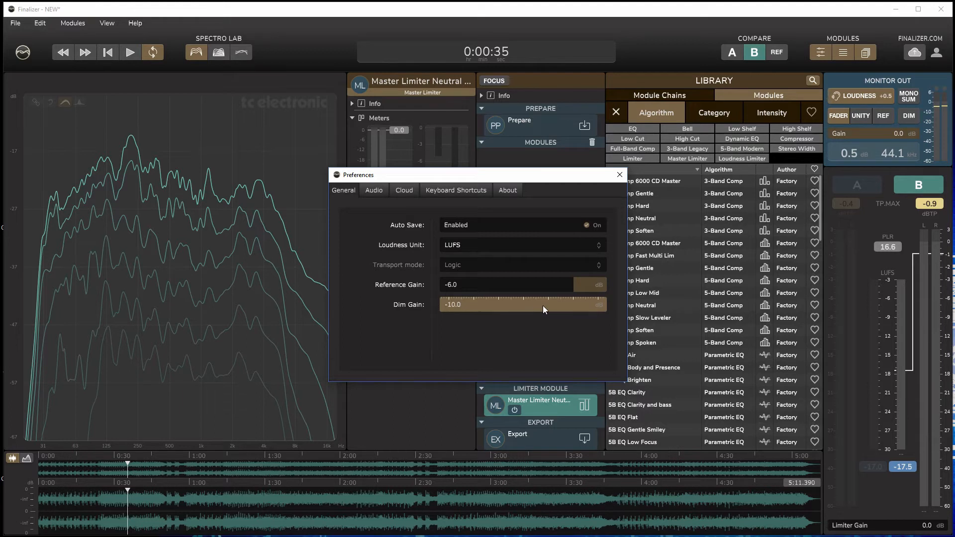
pyautogui.moveTo(574, 306); pyautogui.dragTo(603, 305)
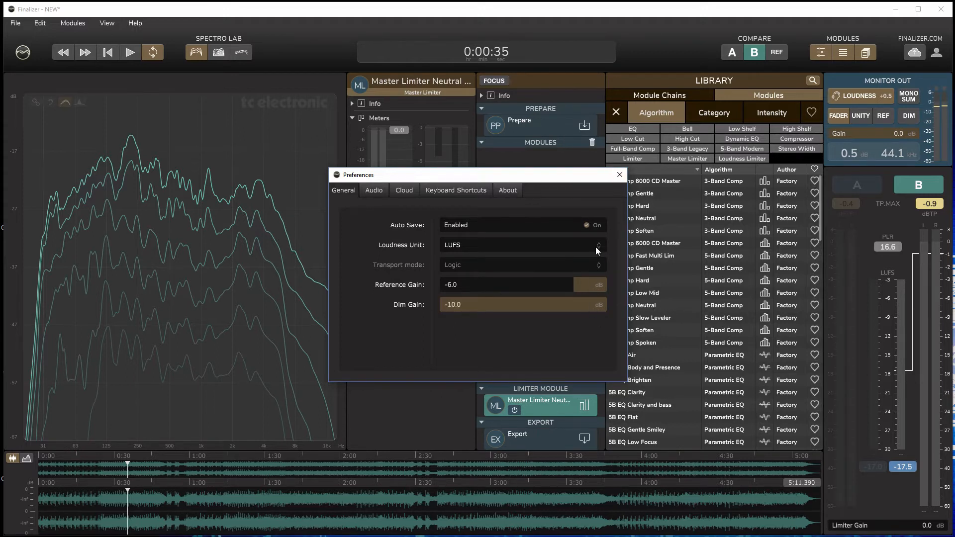
pyautogui.click(619, 175)
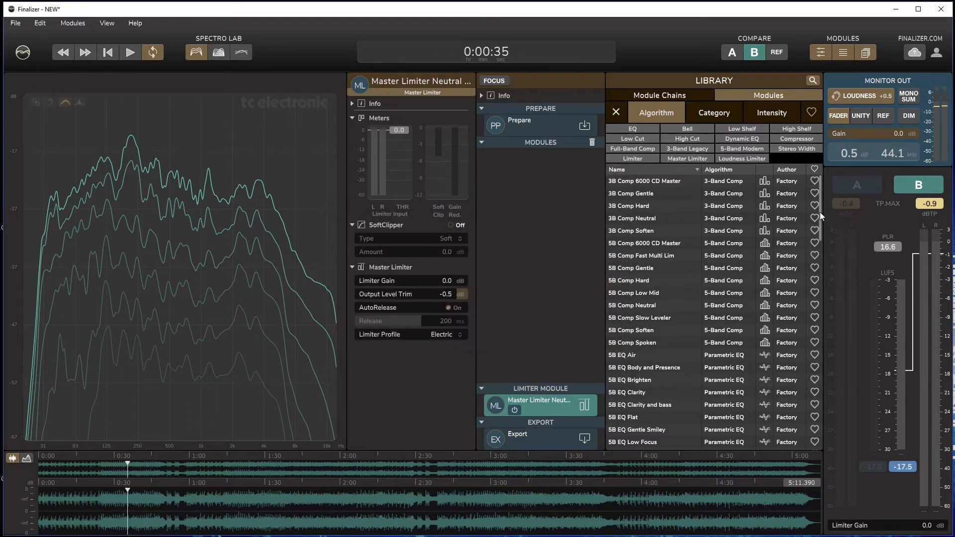
# - Turn on Dim for the monitor output and play a few seconds of the track to hear the new dim level
pyautogui.click(909, 116)
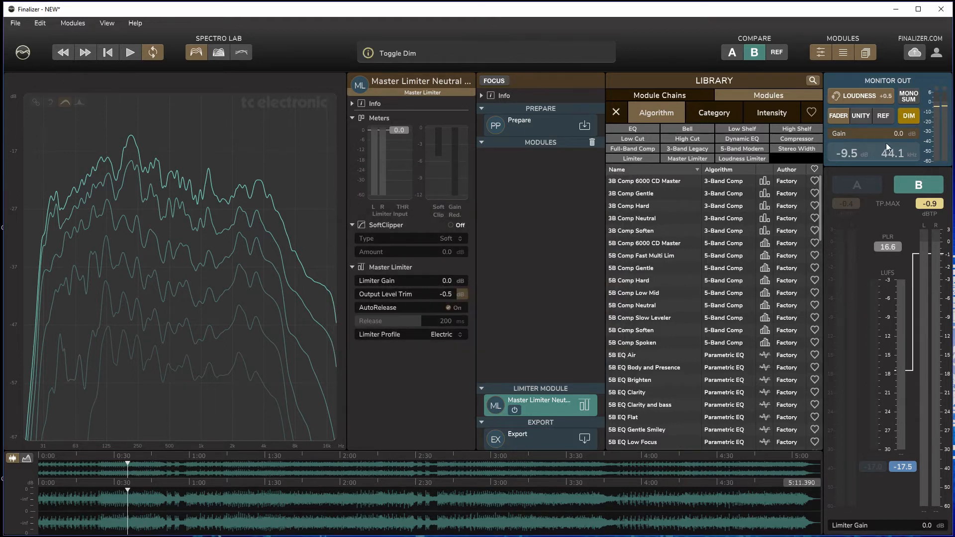
pyautogui.press('space')
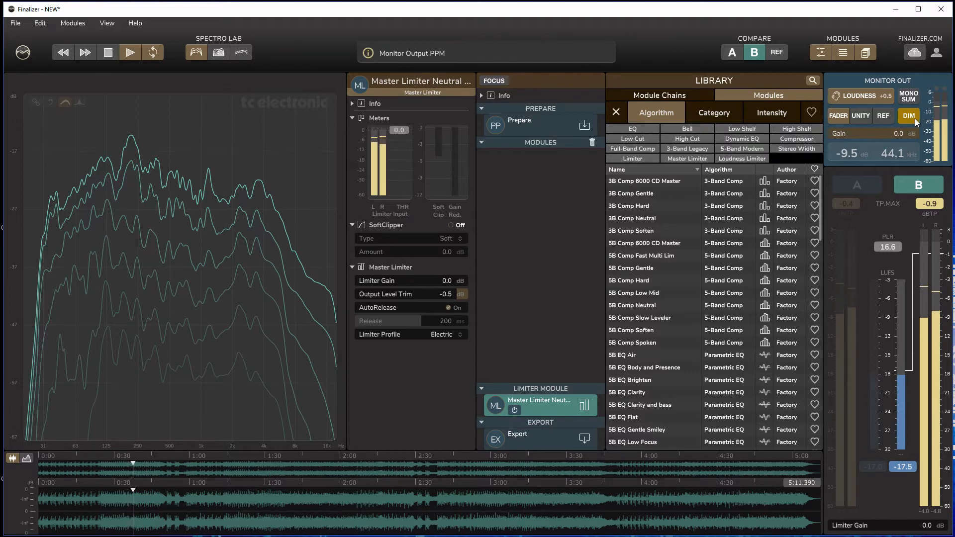
pyautogui.press('space')
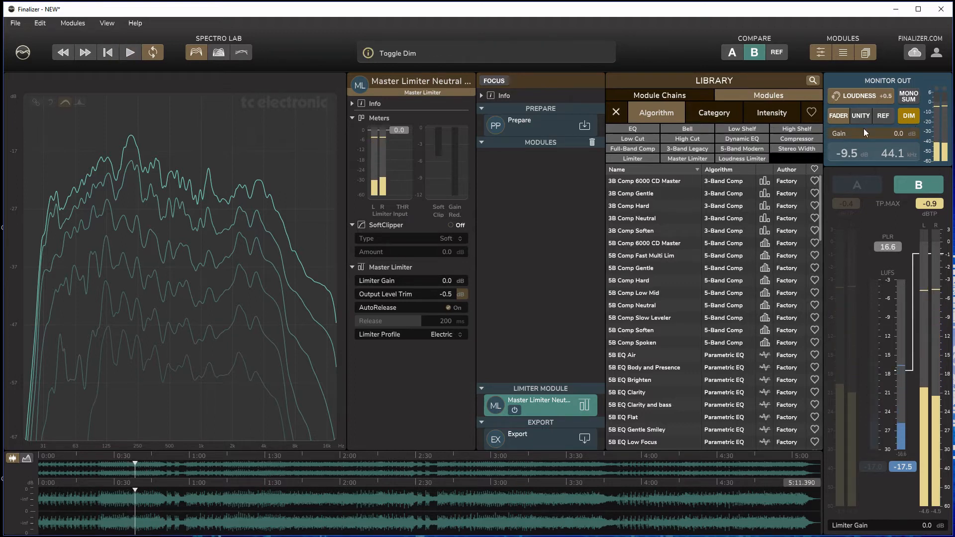
# - Begin saving the project under a new name and create and open a Mastered folder inside FinalizerApp_1_0_10-2092 on the Desktop
pyautogui.click(16, 23)
pyautogui.click(26, 103)
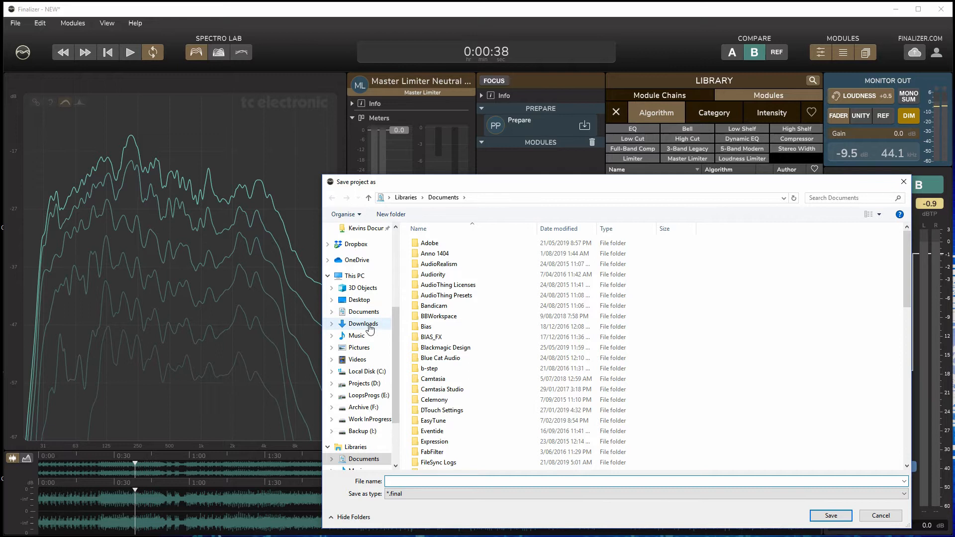
pyautogui.click(359, 300)
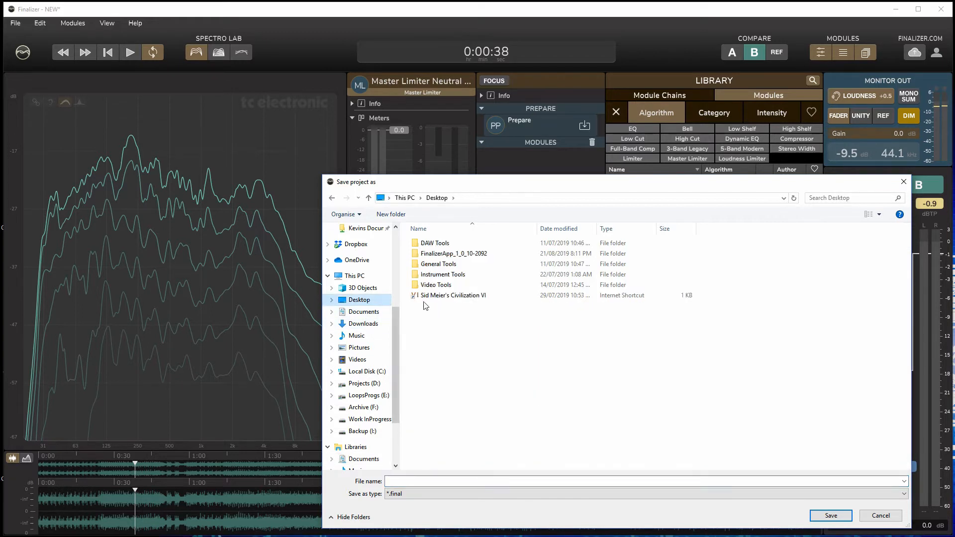
pyautogui.doubleClick(450, 254)
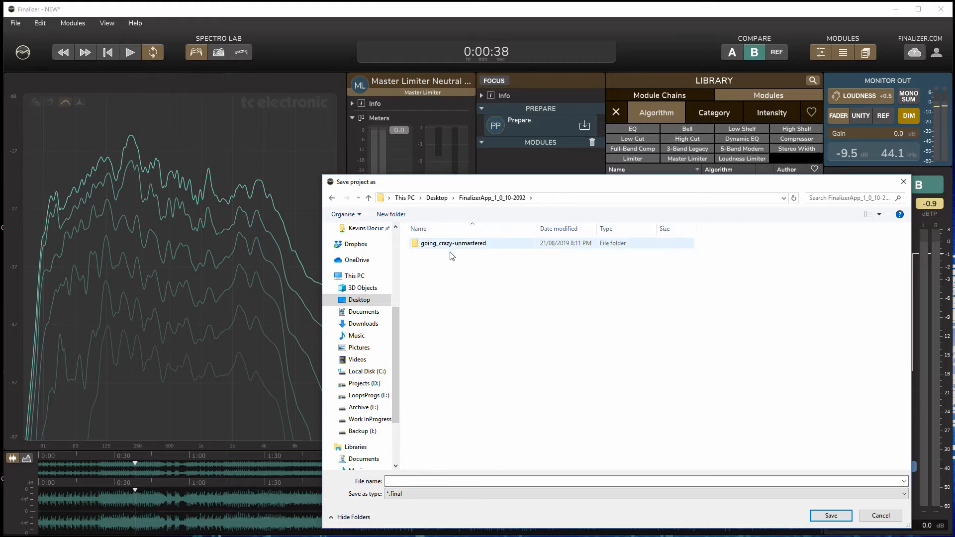
pyautogui.click(391, 214)
pyautogui.write('Mastered')
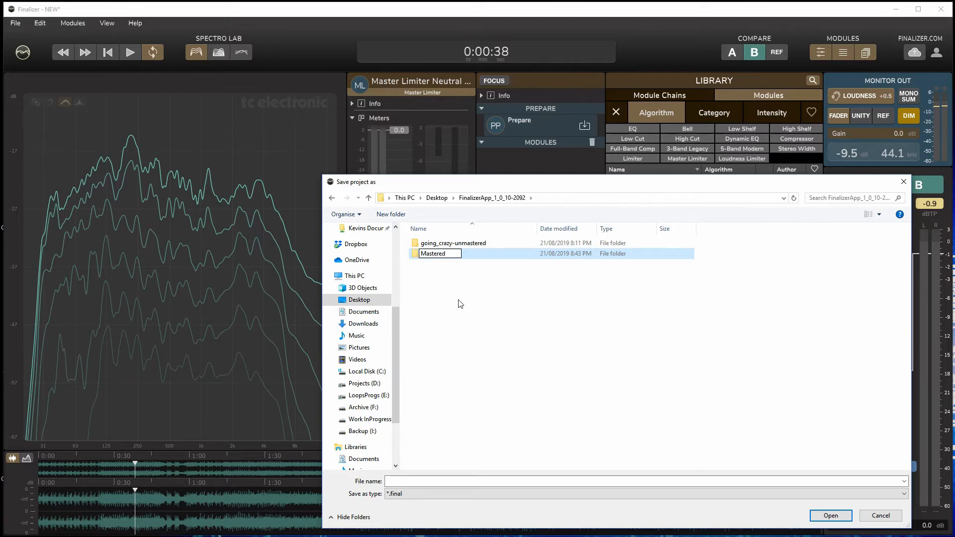
pyautogui.press('Return')
pyautogui.press('Return')
# - Save the project in the Mastered folder under the file name Mastered
pyautogui.click(426, 479)
pyautogui.write('Masteredt')
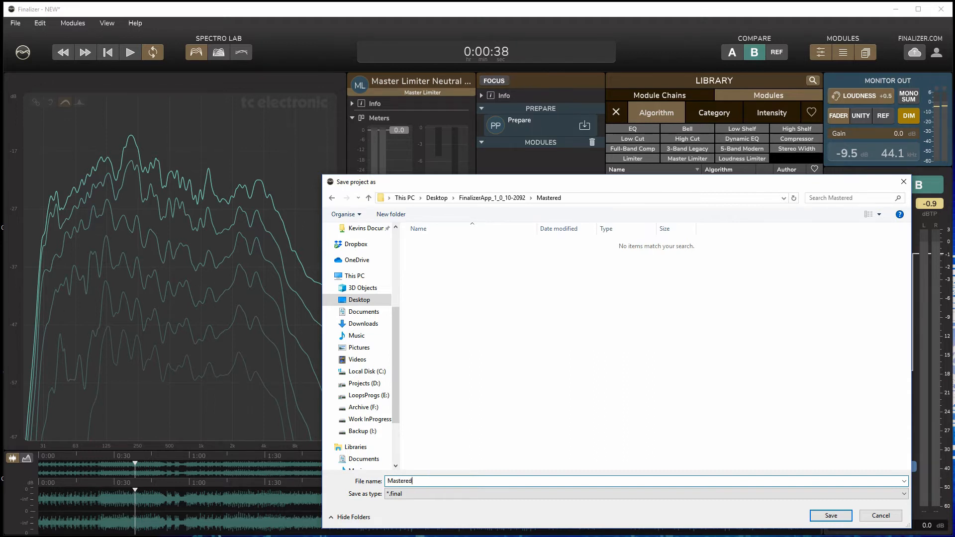
pyautogui.press('Return')
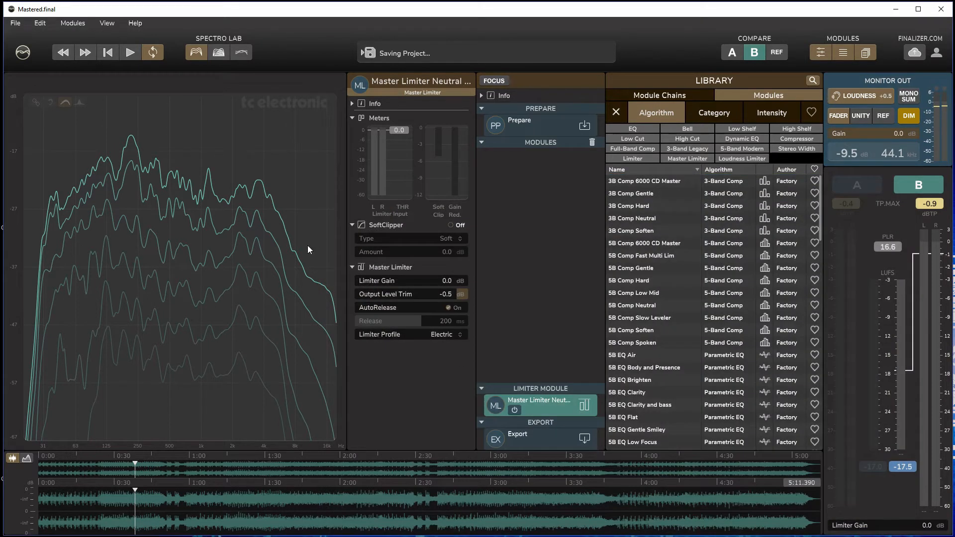
pyautogui.click(16, 25)
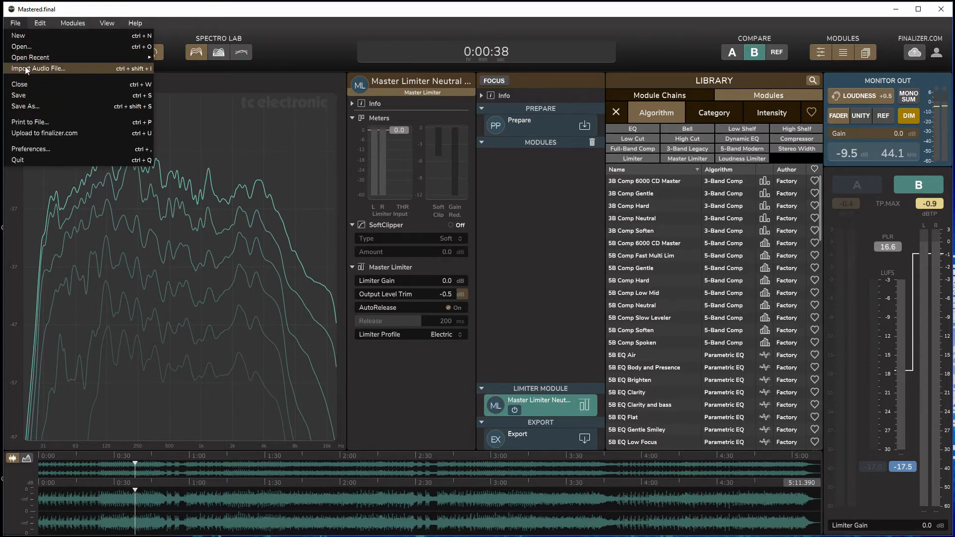
pyautogui.moveTo(23, 58)
pyautogui.click(158, 56)
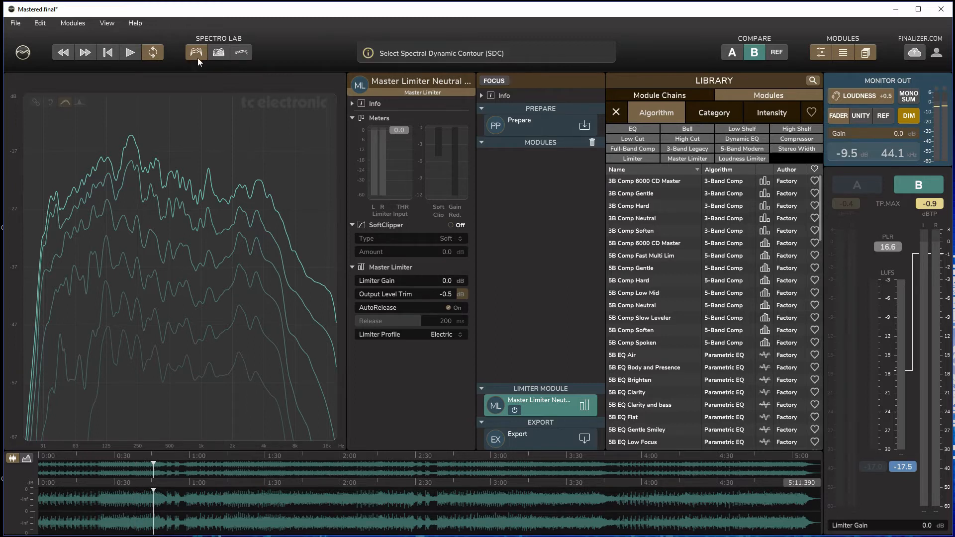
# - Show the Real Time Spectrum (RTS) in Spectro Lab and switch on to the single-curve spectrum view
pyautogui.click(221, 52)
pyautogui.click(221, 52)
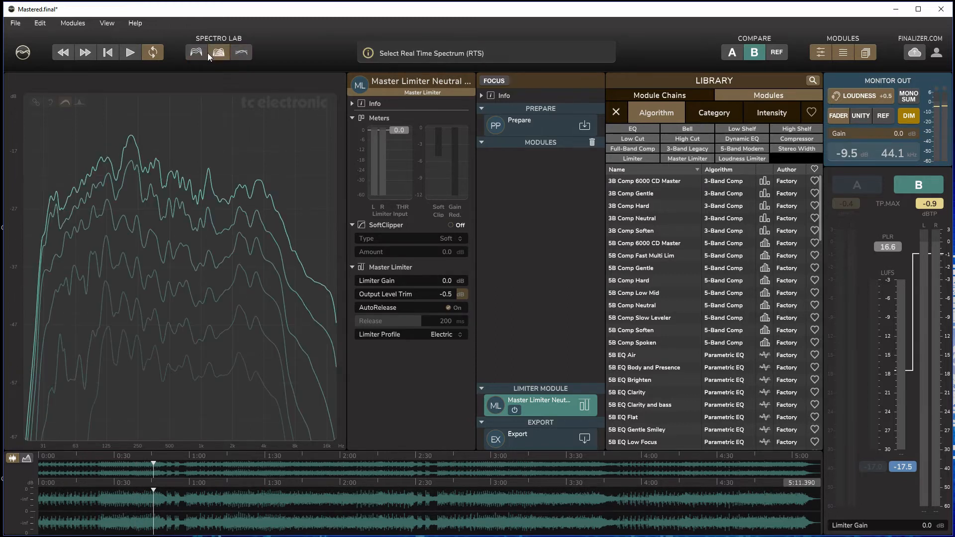
pyautogui.click(243, 52)
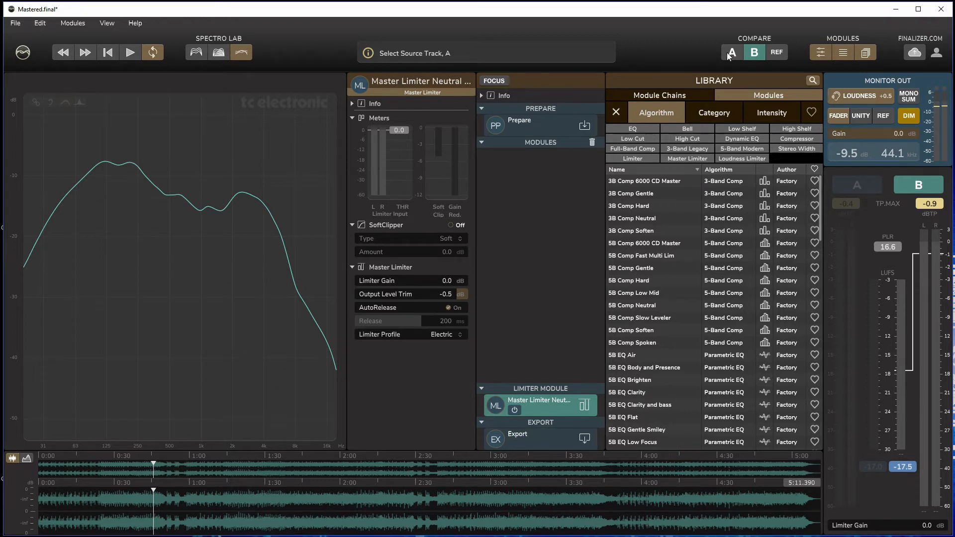
# - Look at the REF, processed B and source A views in turn, returning to B
pyautogui.click(778, 53)
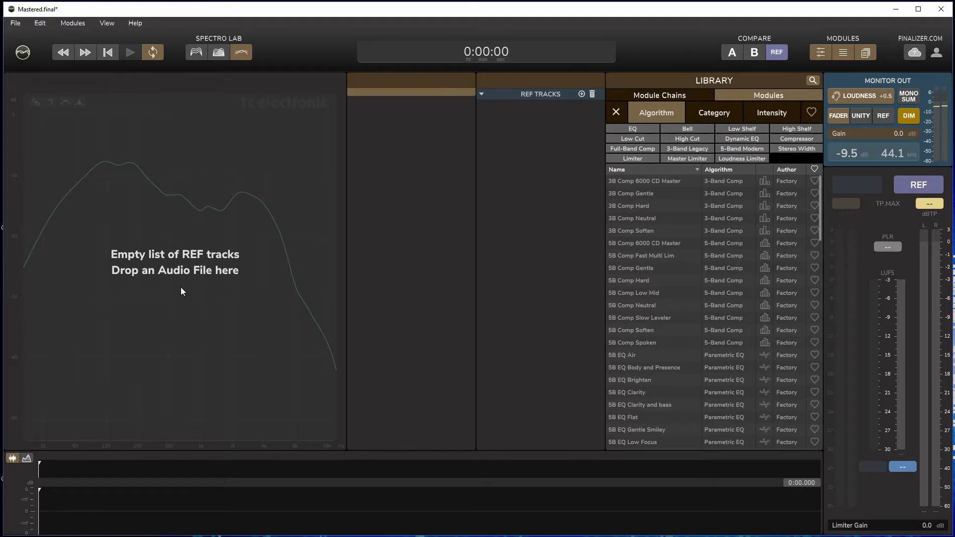
pyautogui.click(755, 52)
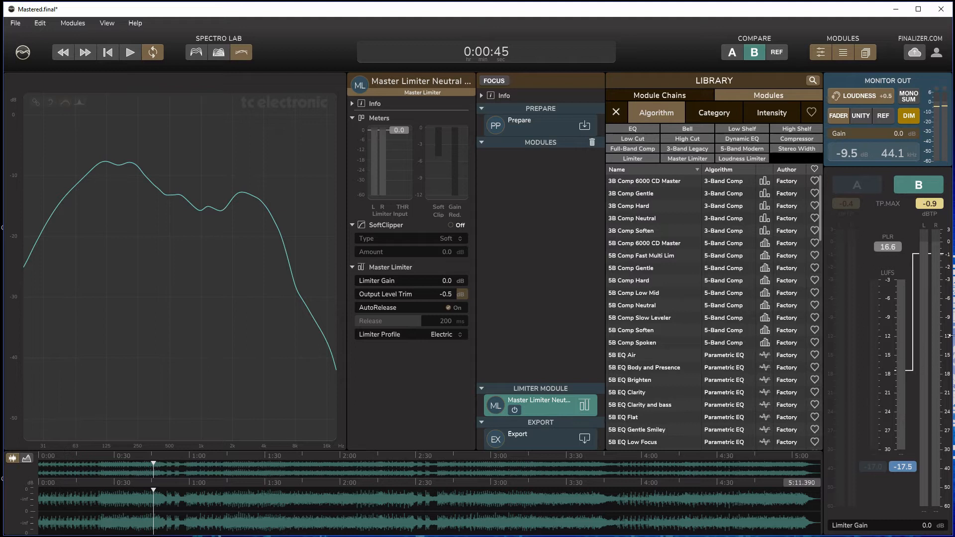
pyautogui.click(738, 53)
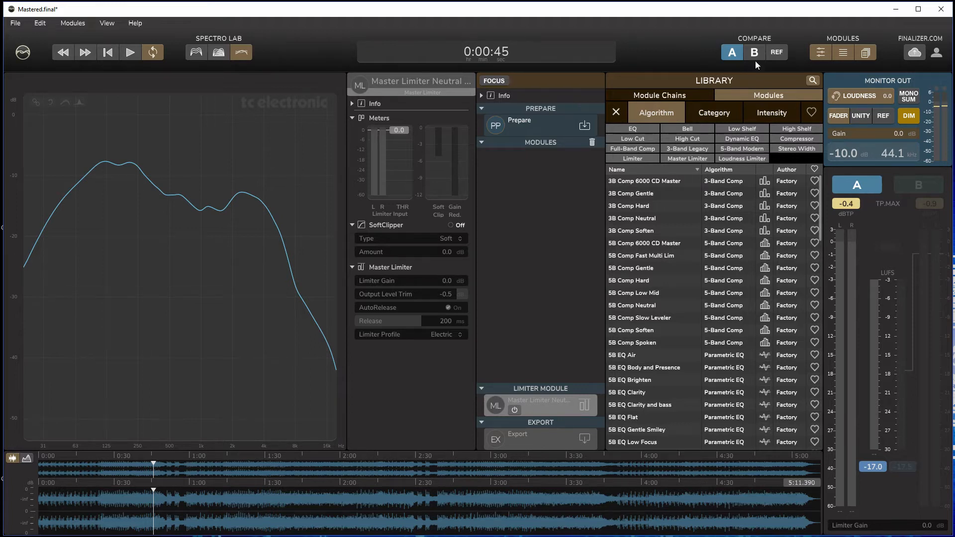
pyautogui.click(776, 53)
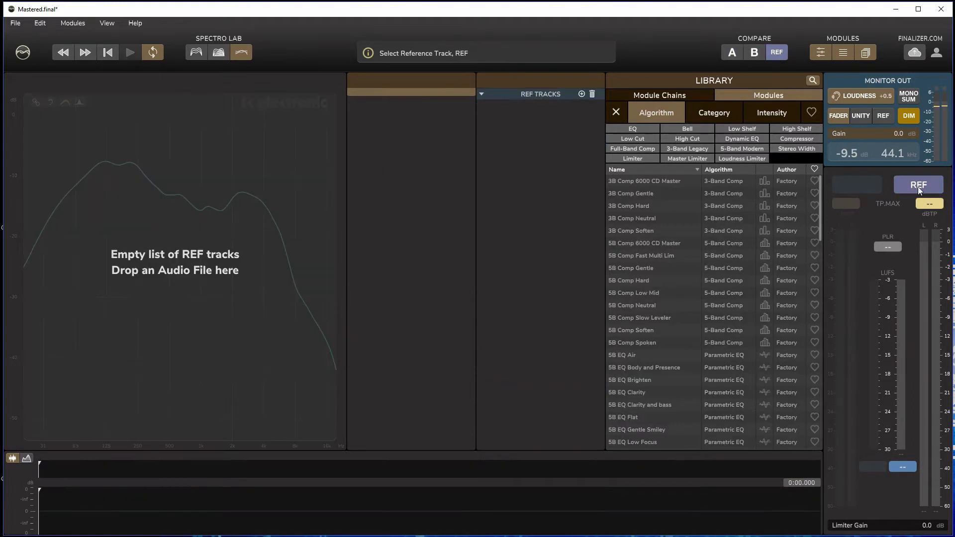
pyautogui.click(759, 55)
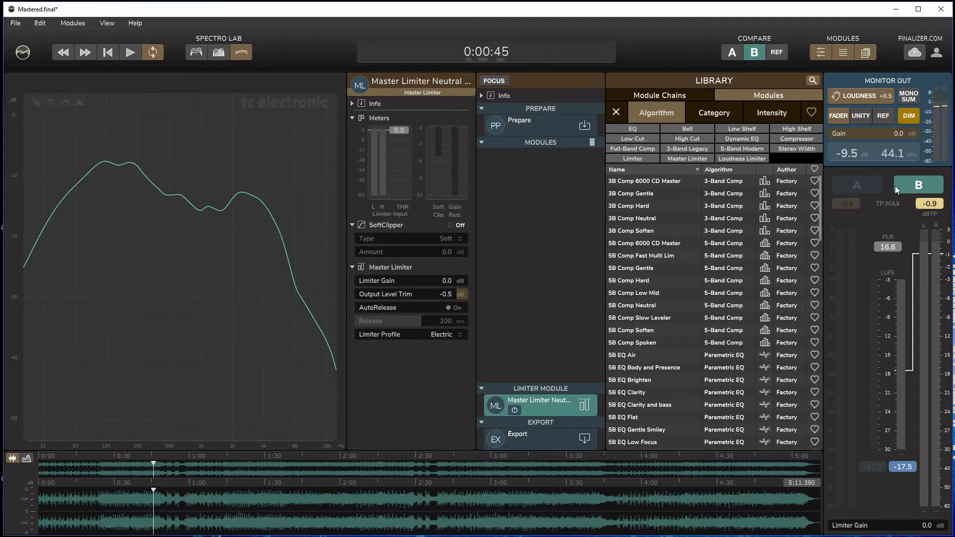
# - Alternate between source track A and processed track B to compare their meters, ending on B
pyautogui.click(733, 52)
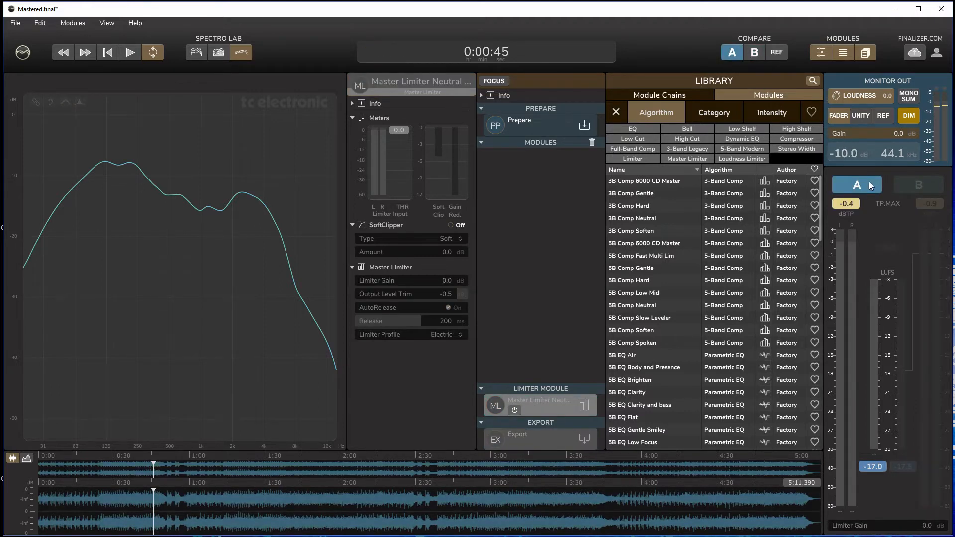
pyautogui.click(900, 191)
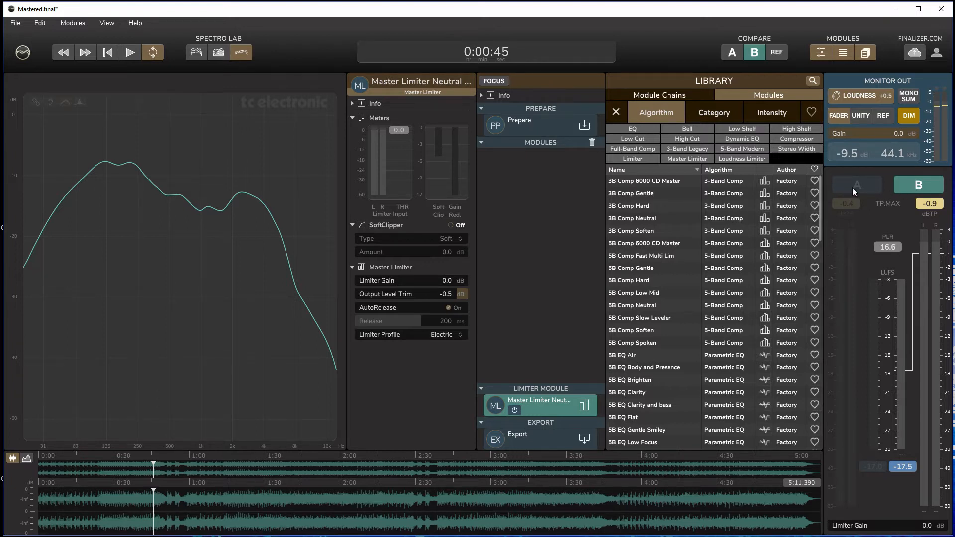
pyautogui.click(732, 53)
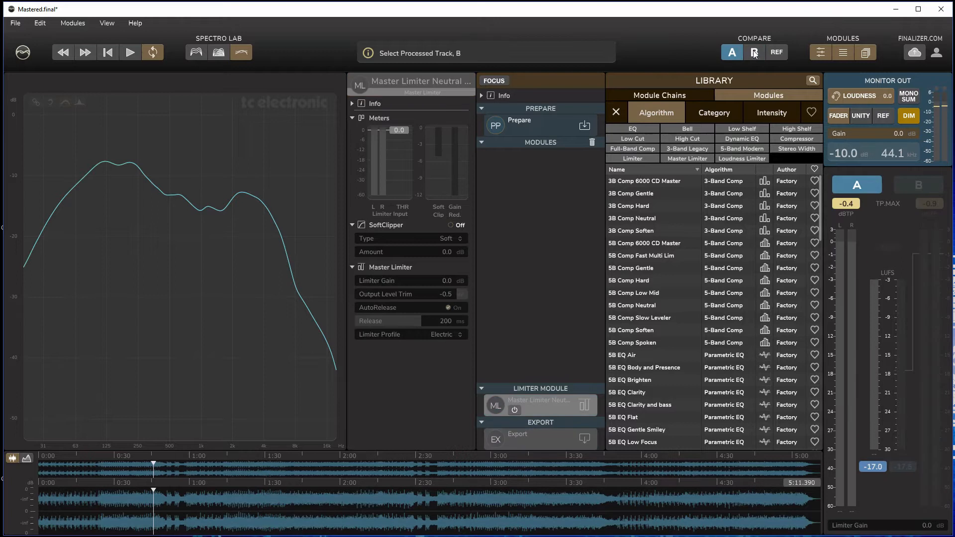
pyautogui.click(754, 54)
pyautogui.click(732, 53)
pyautogui.click(754, 53)
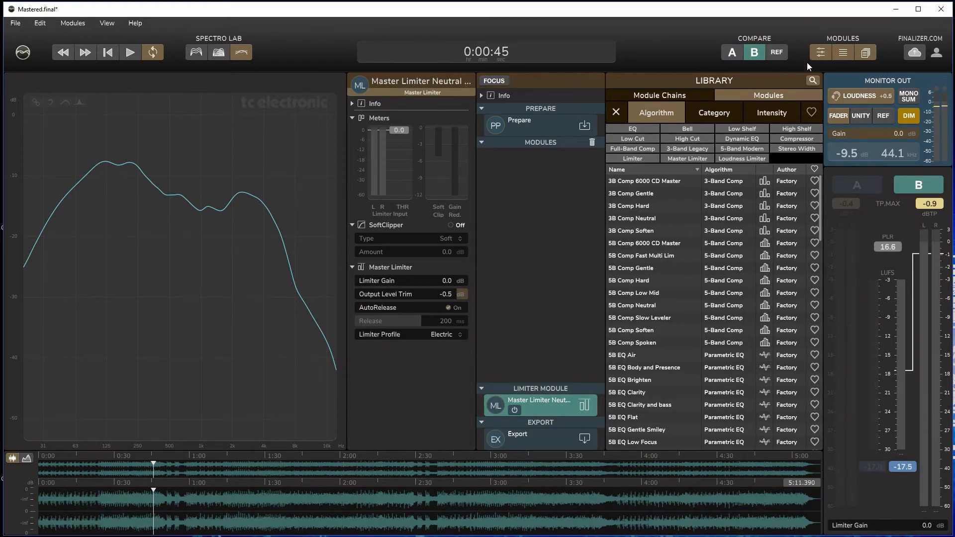
# - Open the reference tracks view and add WAV files 01 to 10 from File Explorer's Persistence - 24bit WAV folder to it
pyautogui.click(778, 53)
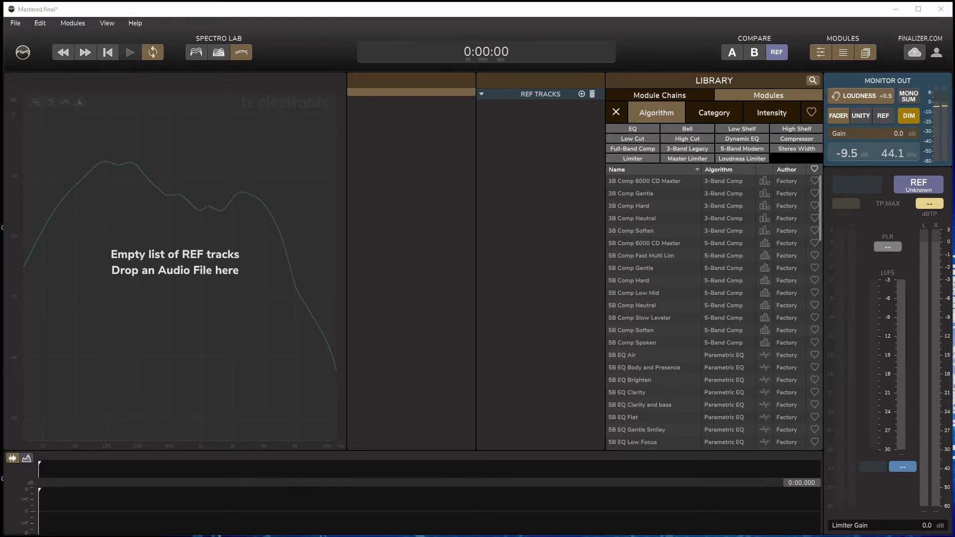
pyautogui.hotkey('alt', 'Tab')
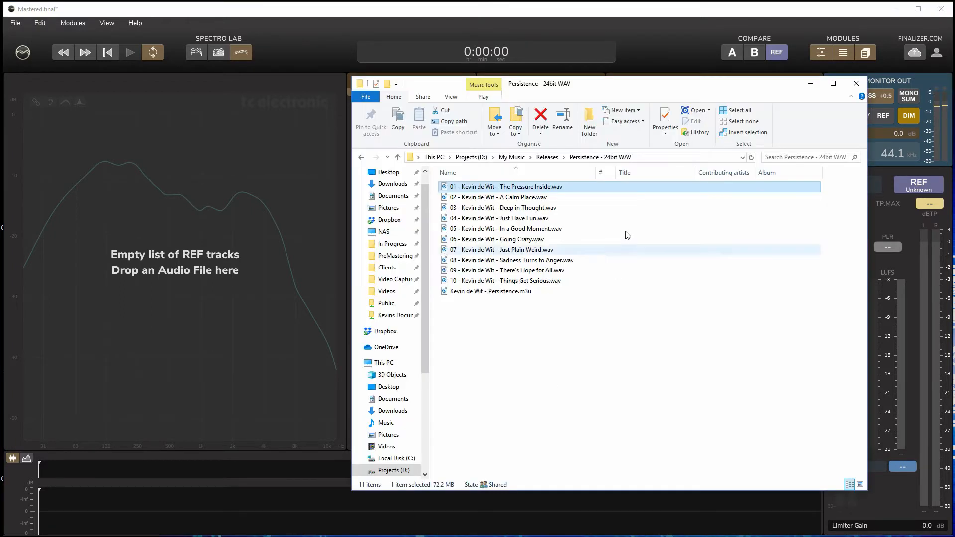
pyautogui.keyDown('shift'); pyautogui.click(516, 281); pyautogui.keyUp('shift')
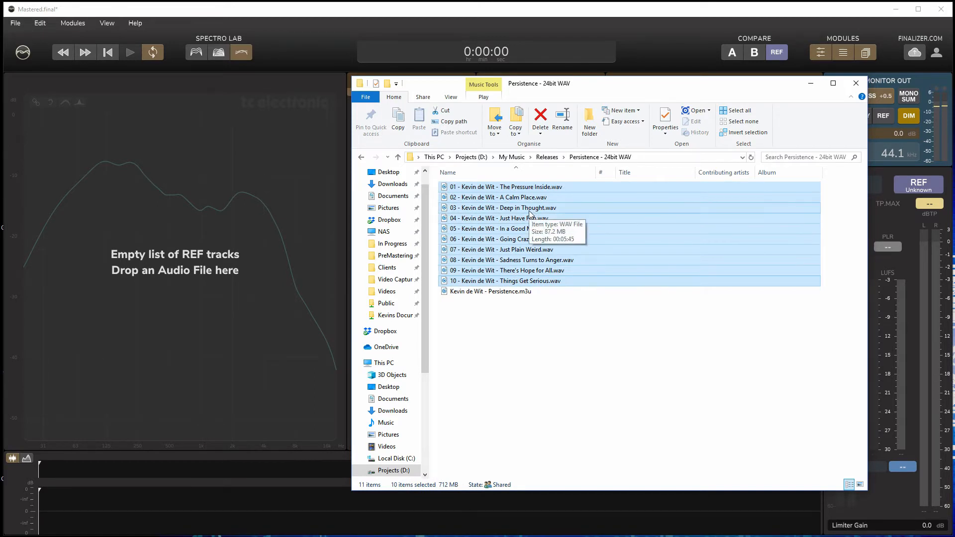
pyautogui.moveTo(530, 215); pyautogui.dragTo(278, 227)
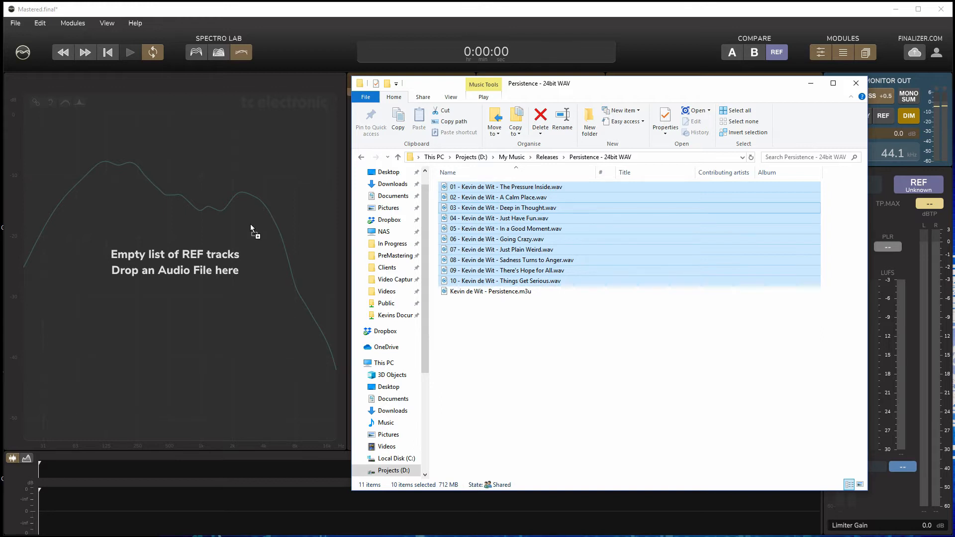
pyautogui.moveTo(250, 224); pyautogui.dragTo(250, 224)
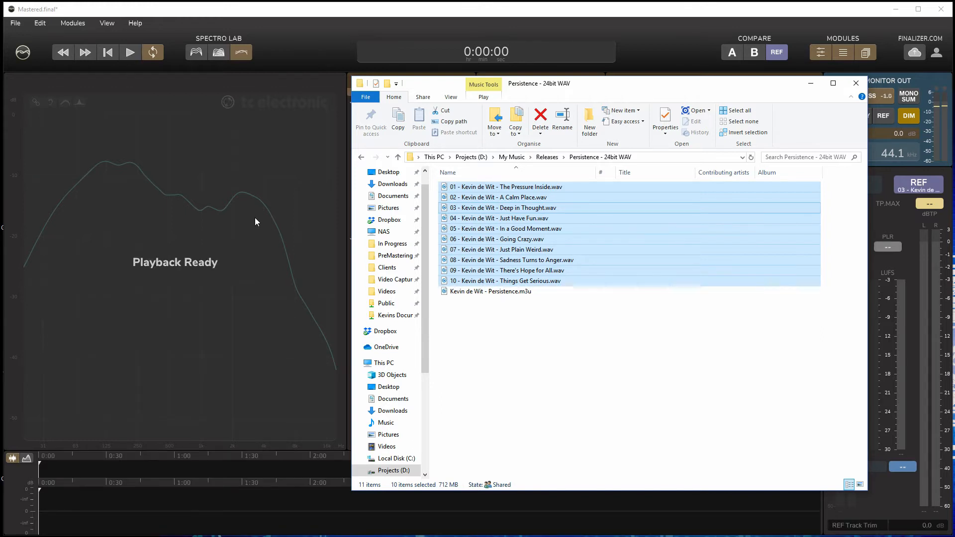
pyautogui.click(409, 18)
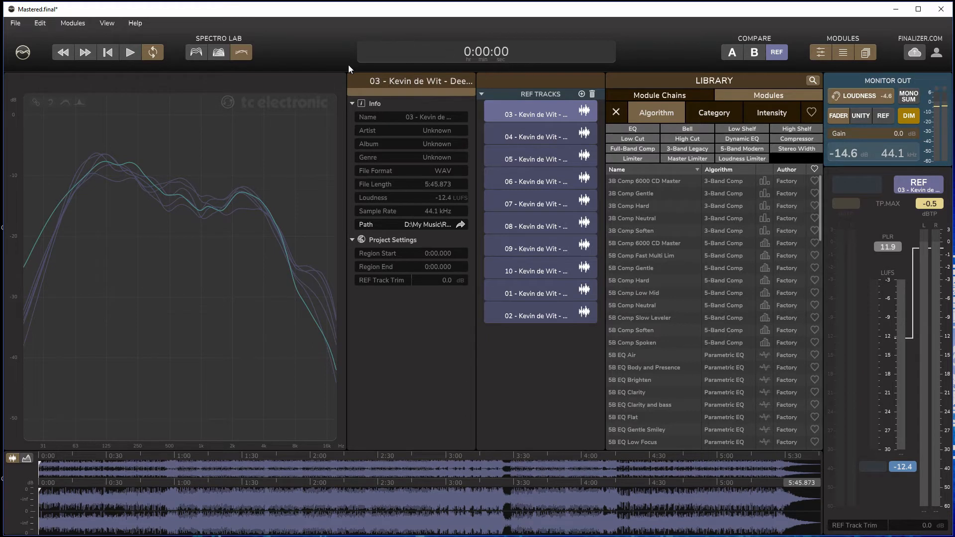
# - Step through reference tracks 04 to 10, 01 and 02 to compare their spectrum curves and loudness
pyautogui.click(530, 134)
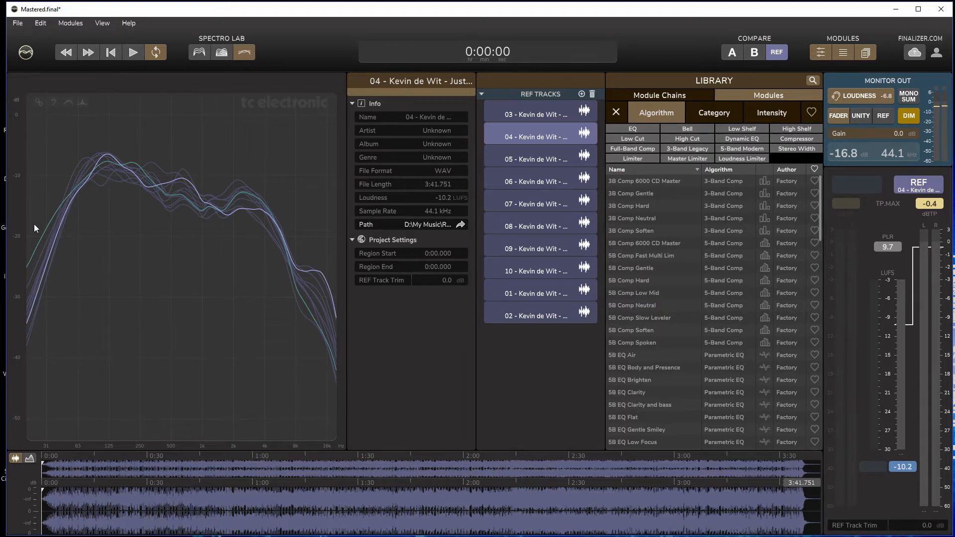
pyautogui.click(523, 162)
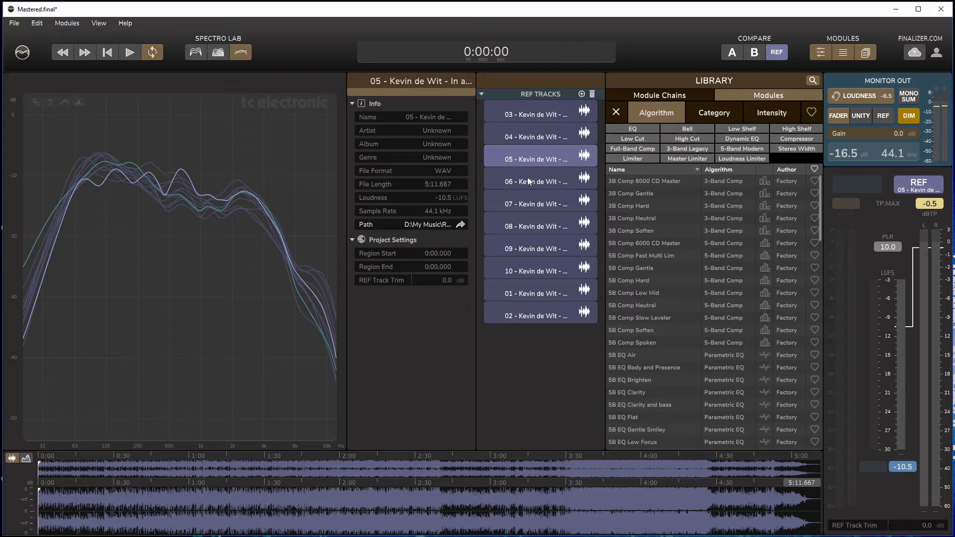
pyautogui.click(527, 185)
pyautogui.click(523, 198)
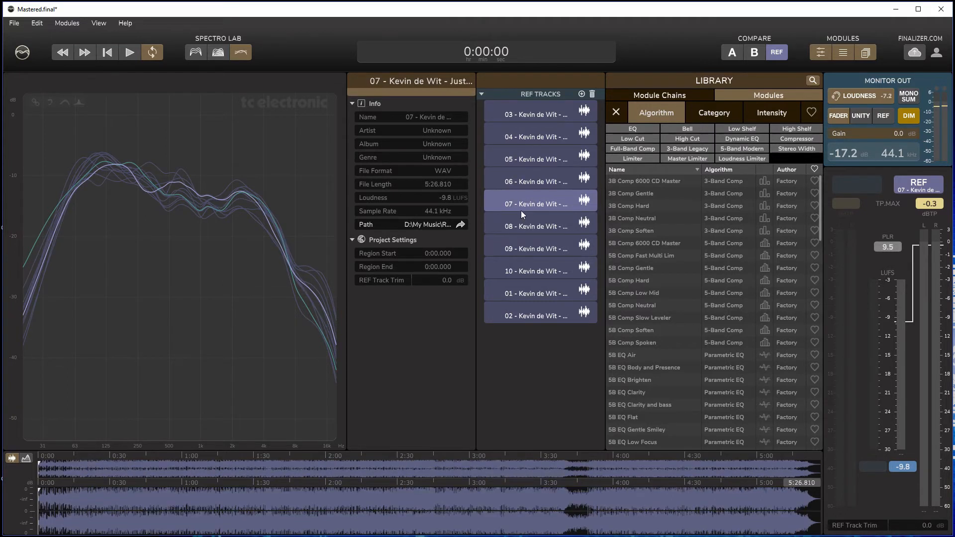
pyautogui.click(521, 222)
pyautogui.click(514, 246)
pyautogui.click(513, 269)
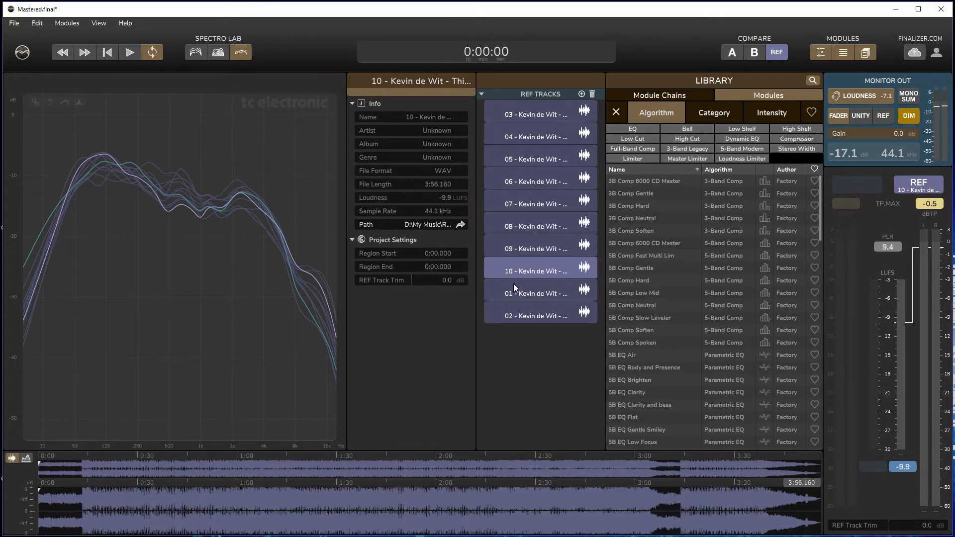
pyautogui.click(521, 294)
pyautogui.click(516, 315)
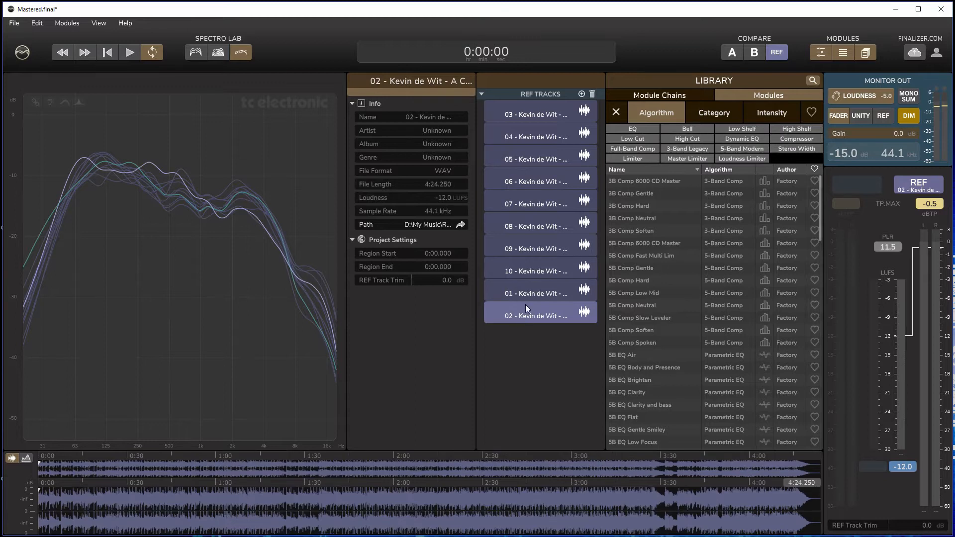
# - Show reference track 07 in the Spectral Dynamic Contour (SDC) view, and collapse and re-expand the reference track list
pyautogui.click(521, 203)
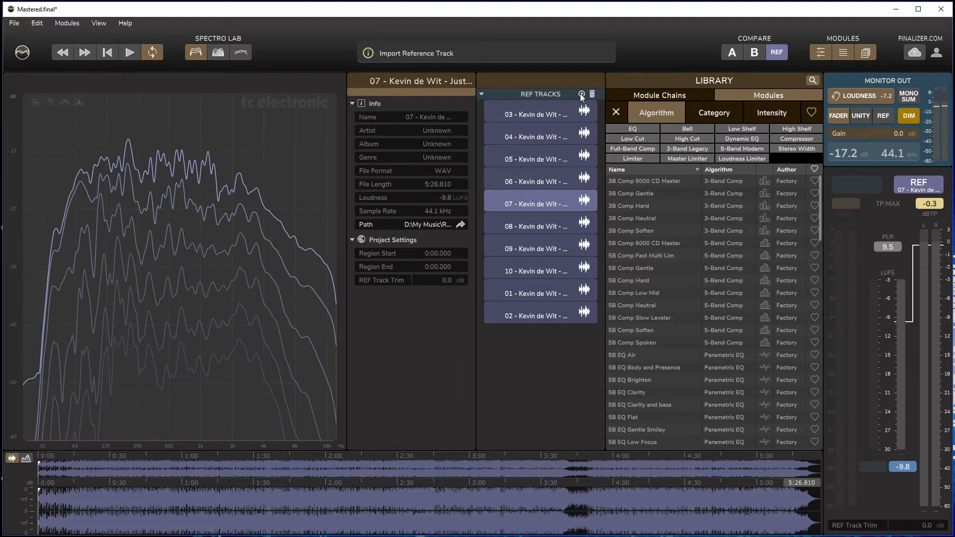
pyautogui.click(581, 95)
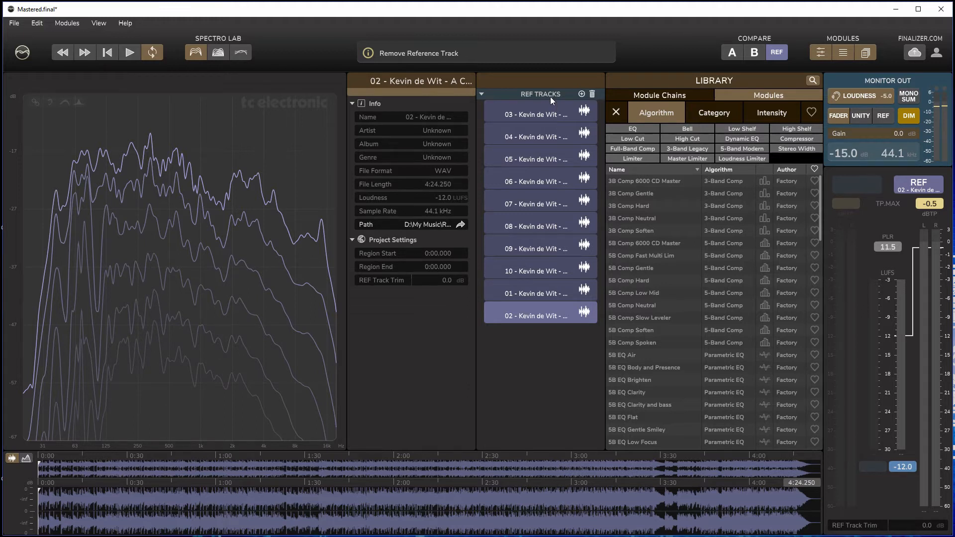
pyautogui.click(482, 95)
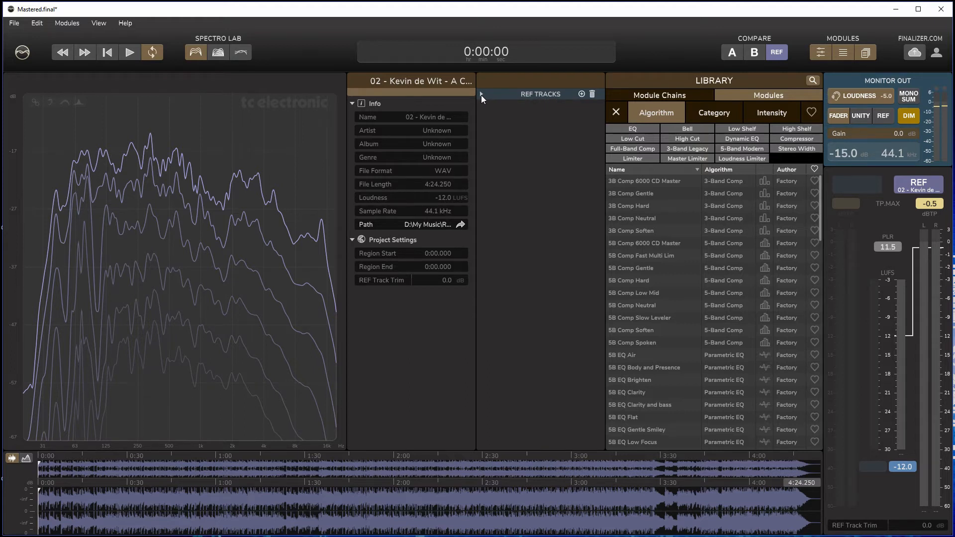
pyautogui.click(482, 95)
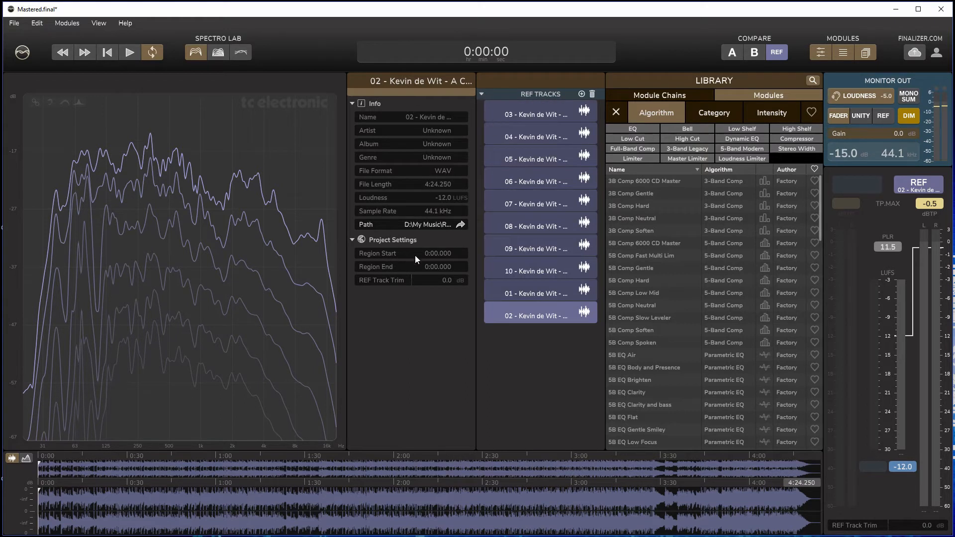
# - Step upward through the reference tracks from 01 to 03, checking each track's loudness and file info
pyautogui.click(519, 287)
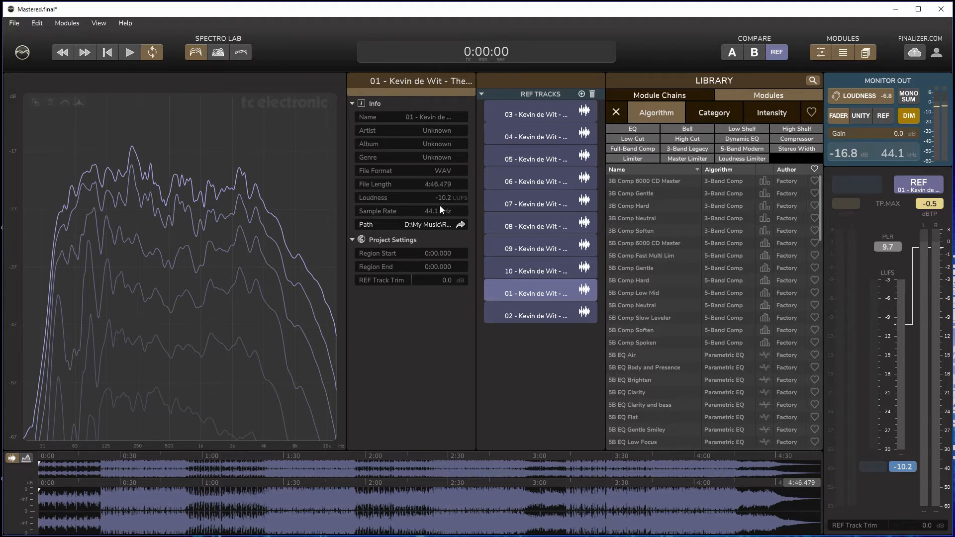
pyautogui.click(517, 270)
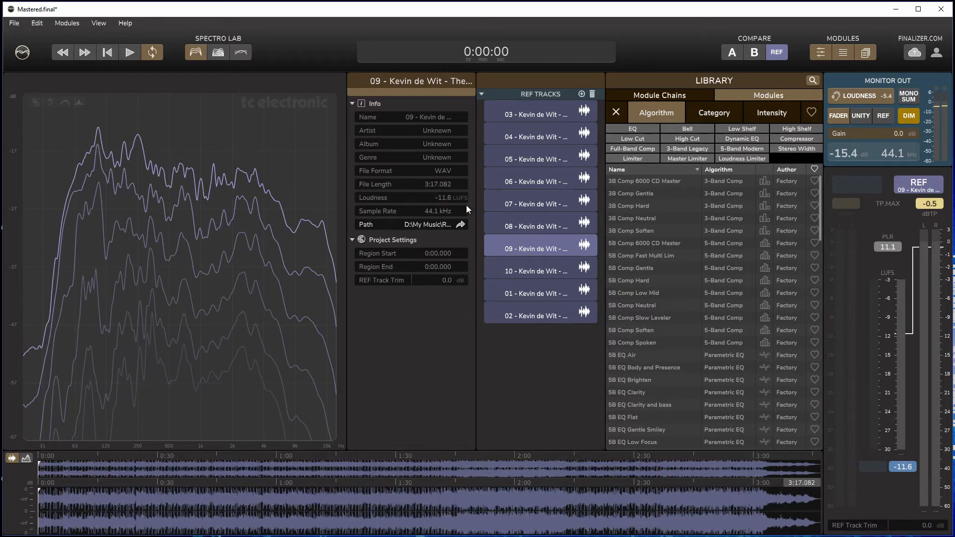
pyautogui.click(533, 219)
pyautogui.click(533, 208)
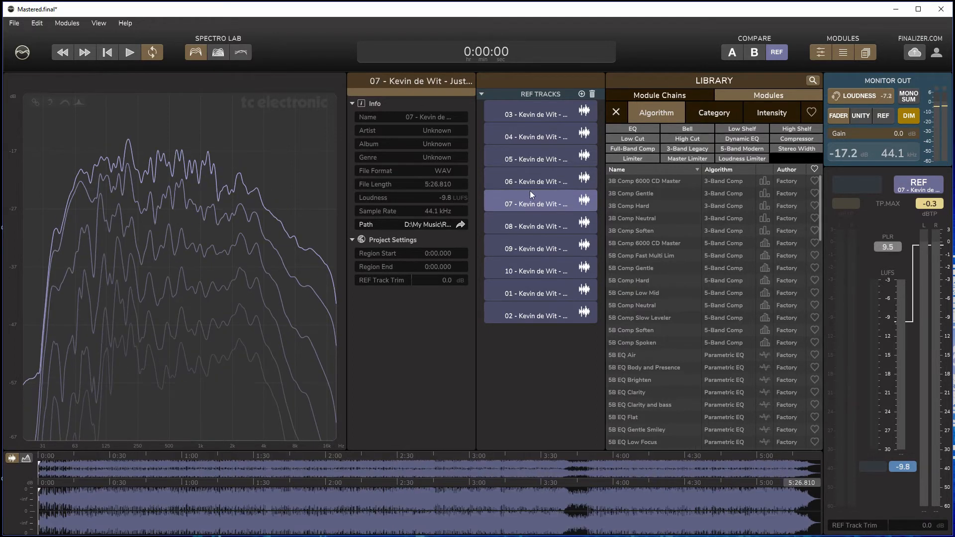
pyautogui.click(529, 175)
pyautogui.click(530, 148)
pyautogui.click(531, 135)
pyautogui.click(530, 115)
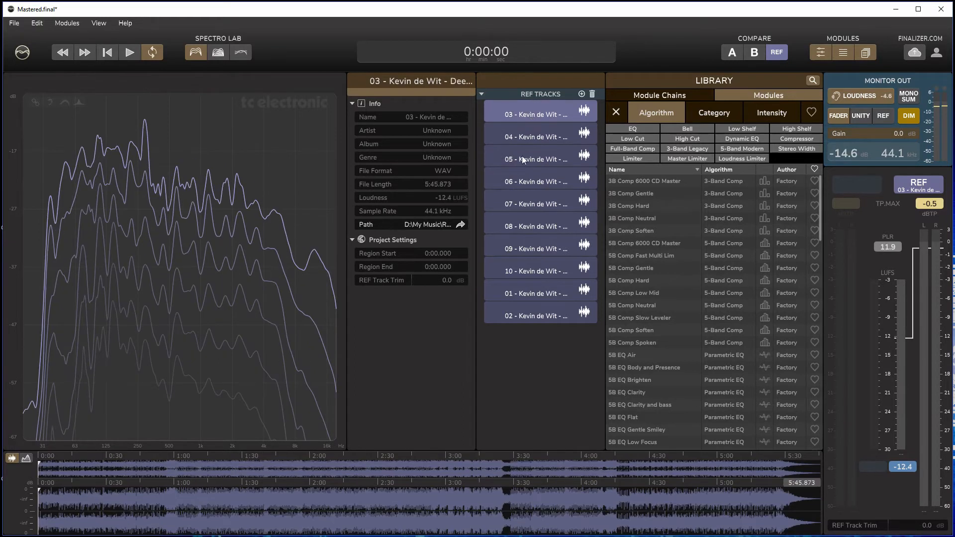
# - Jump through reference tracks 05, 08, 10, 01 and 02 to 04 to compare their spectral dynamic contours
pyautogui.click(523, 160)
pyautogui.click(527, 226)
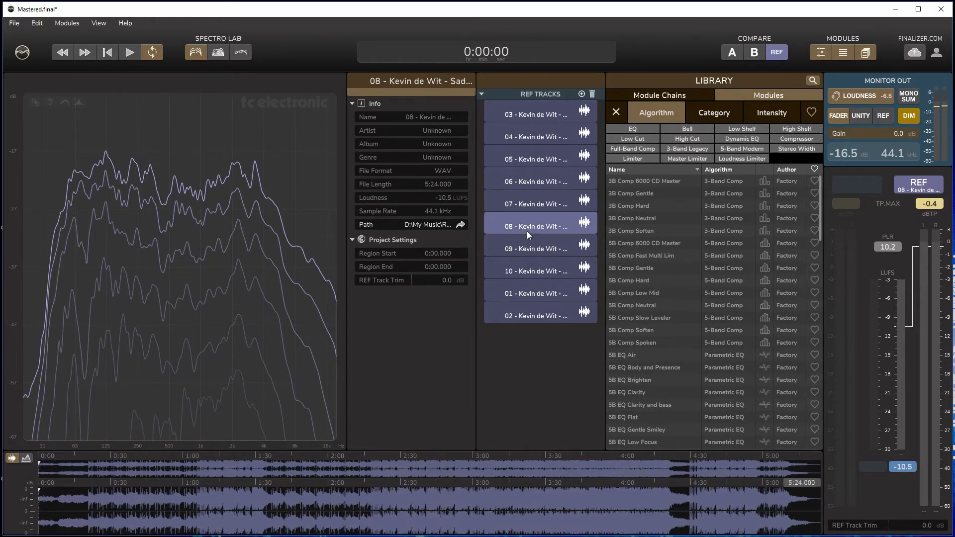
pyautogui.click(519, 265)
pyautogui.click(527, 290)
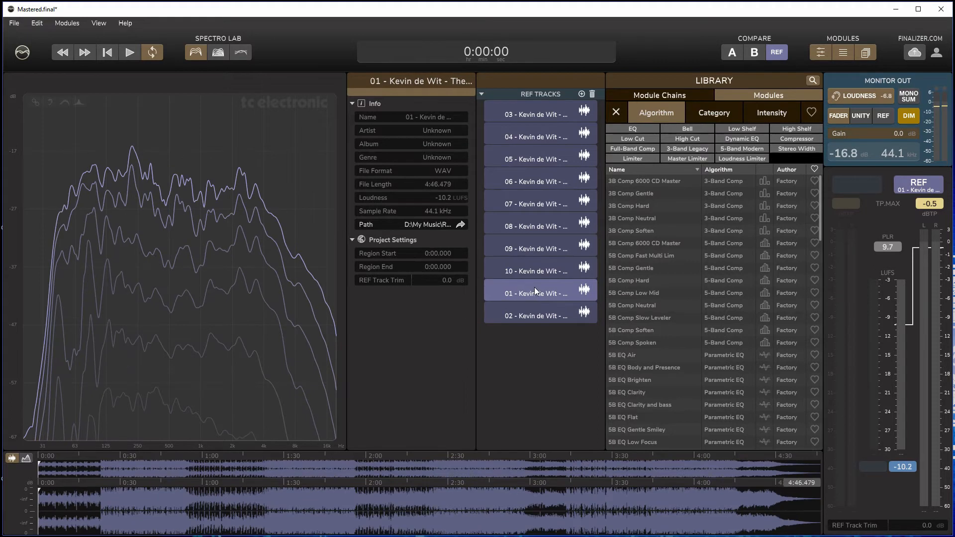
pyautogui.click(534, 307)
pyautogui.click(530, 133)
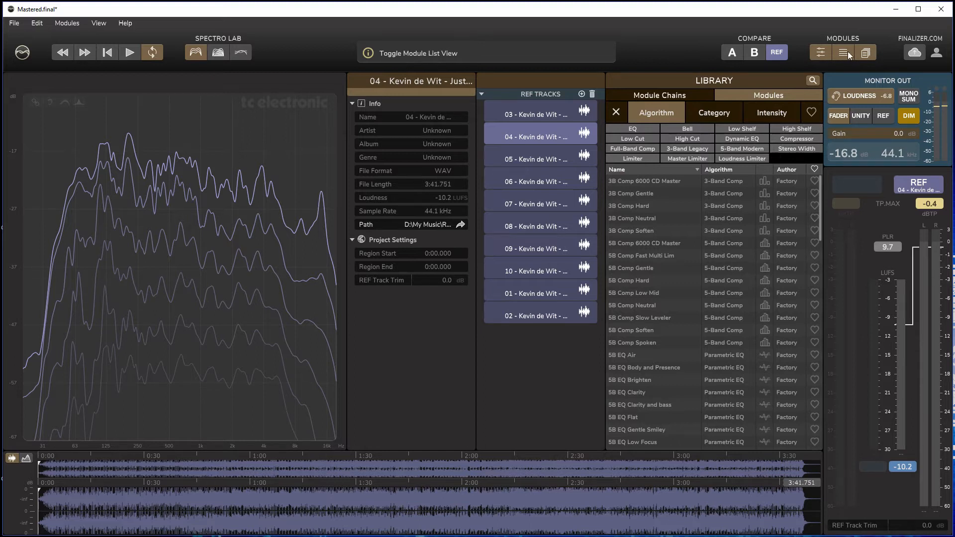
# - Toggle the edit view off and on, and hide the edit, module list and library views beside the spectrum display
pyautogui.click(818, 56)
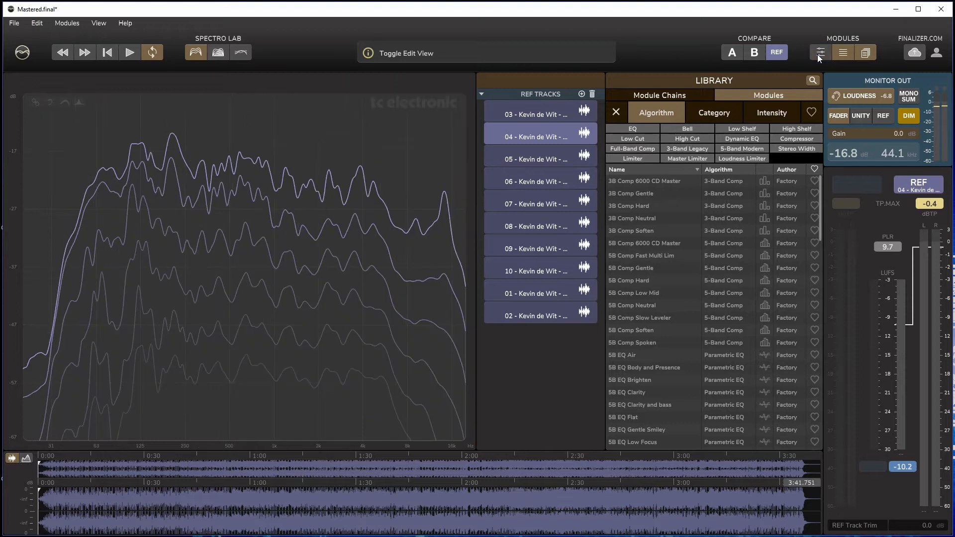
pyautogui.click(819, 55)
pyautogui.click(818, 54)
pyautogui.click(818, 55)
pyautogui.click(819, 55)
pyautogui.click(848, 54)
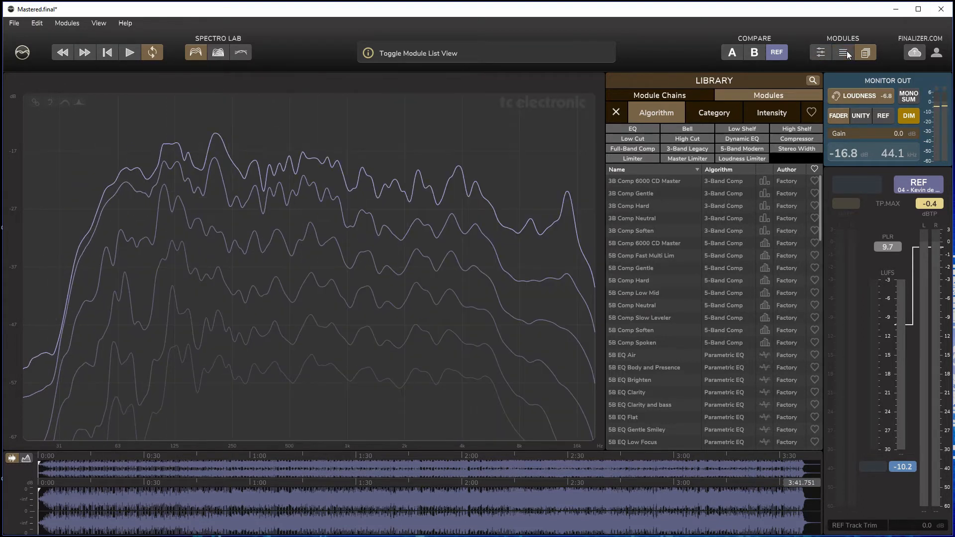
pyautogui.click(862, 54)
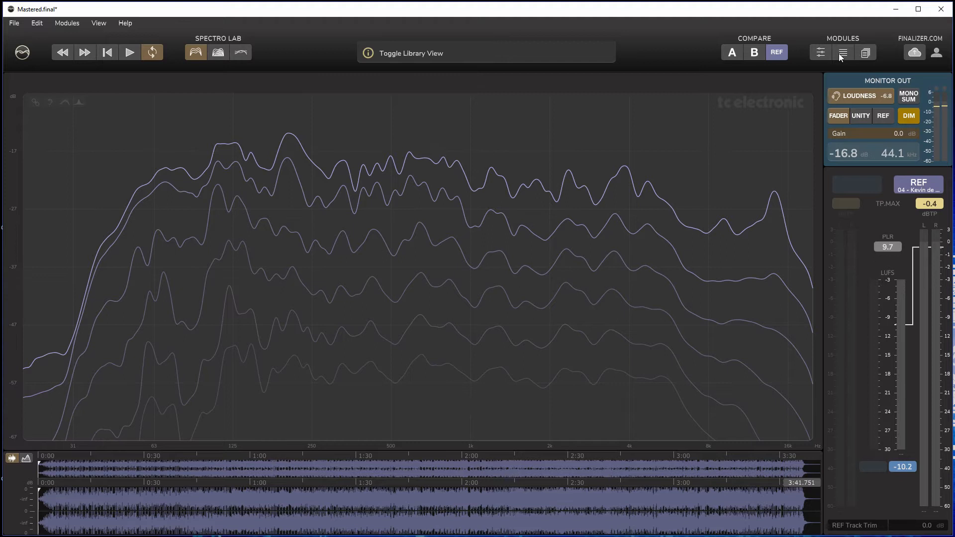
# - Compare processed track B with the reference, and show the edit, module list and library views again one by one
pyautogui.click(757, 53)
pyautogui.click(777, 52)
pyautogui.click(820, 54)
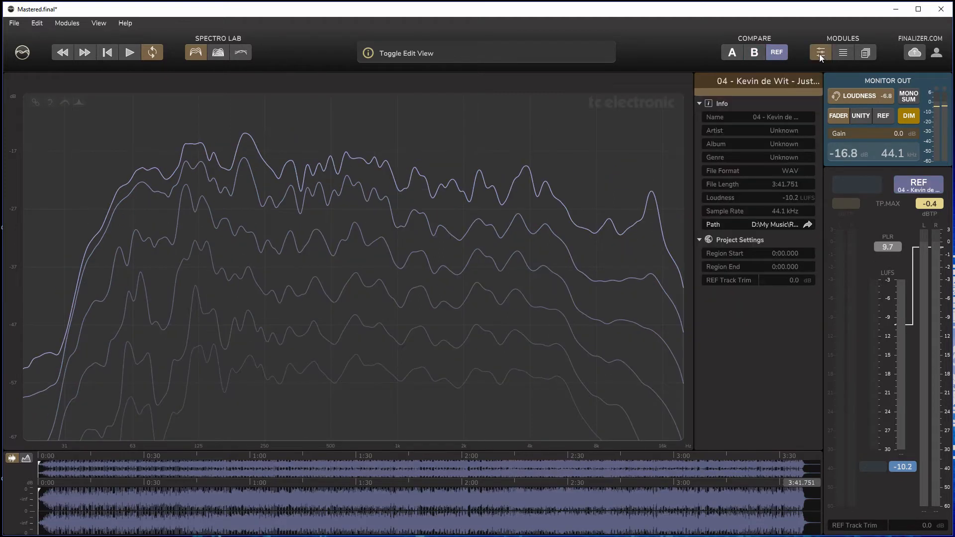
pyautogui.click(840, 54)
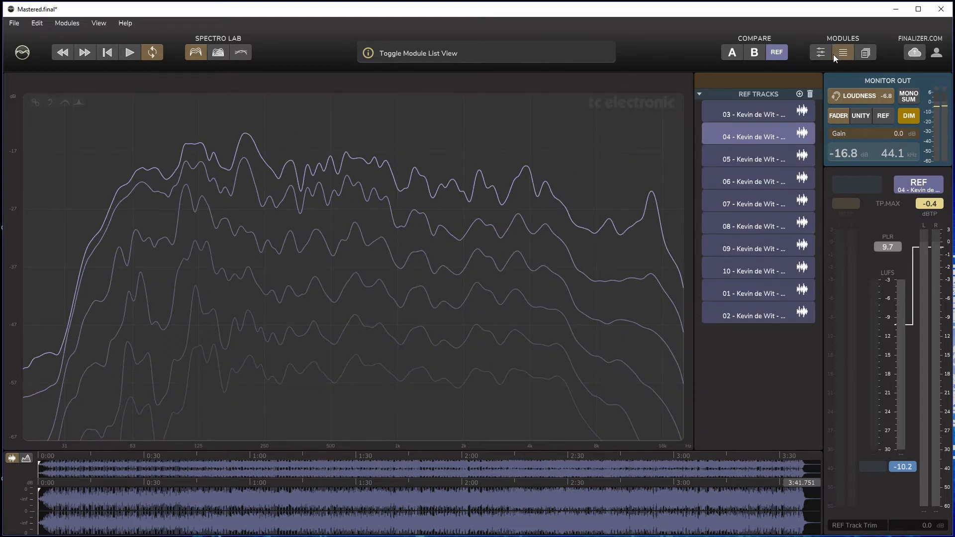
pyautogui.click(821, 56)
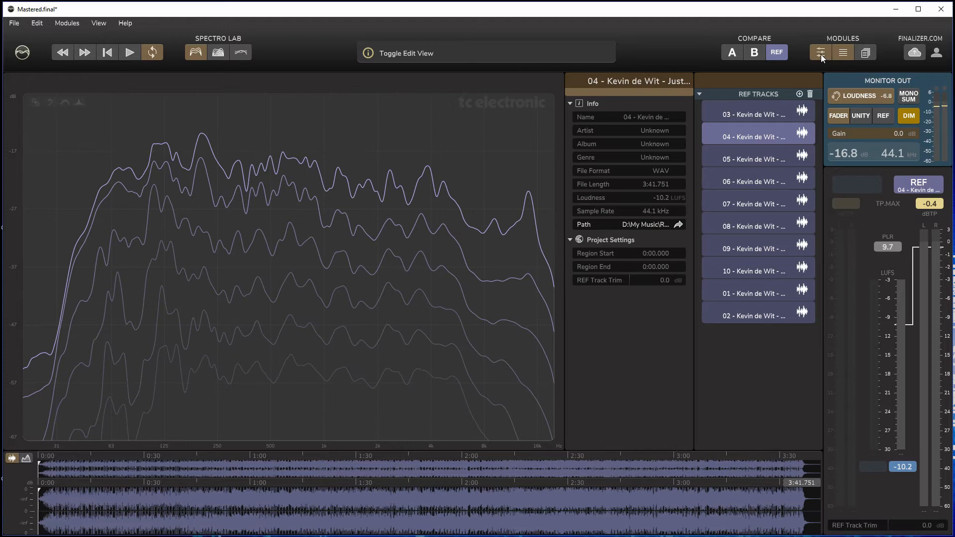
pyautogui.click(863, 54)
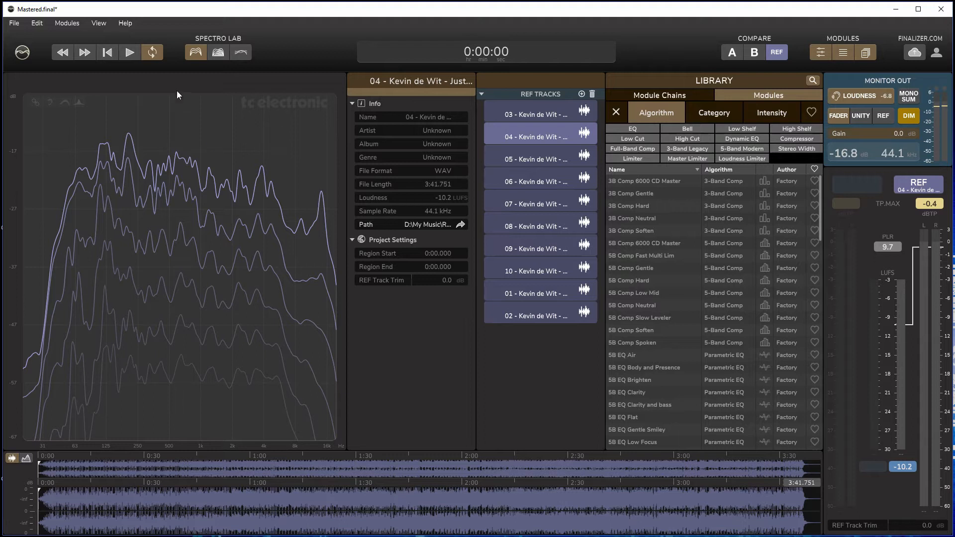
# - Hide the edit, module list and library views so the spectral contour display fills the workspace
pyautogui.click(817, 52)
pyautogui.click(844, 54)
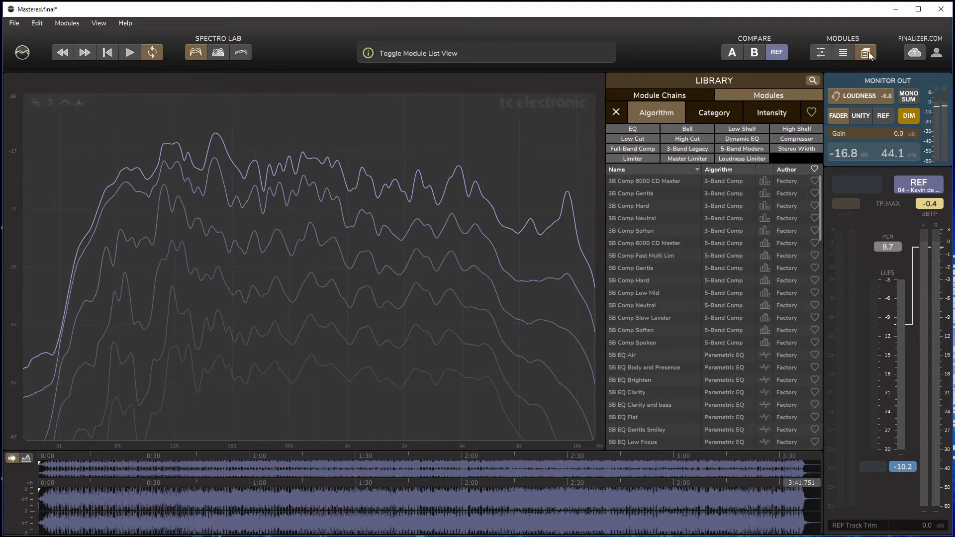
pyautogui.click(869, 54)
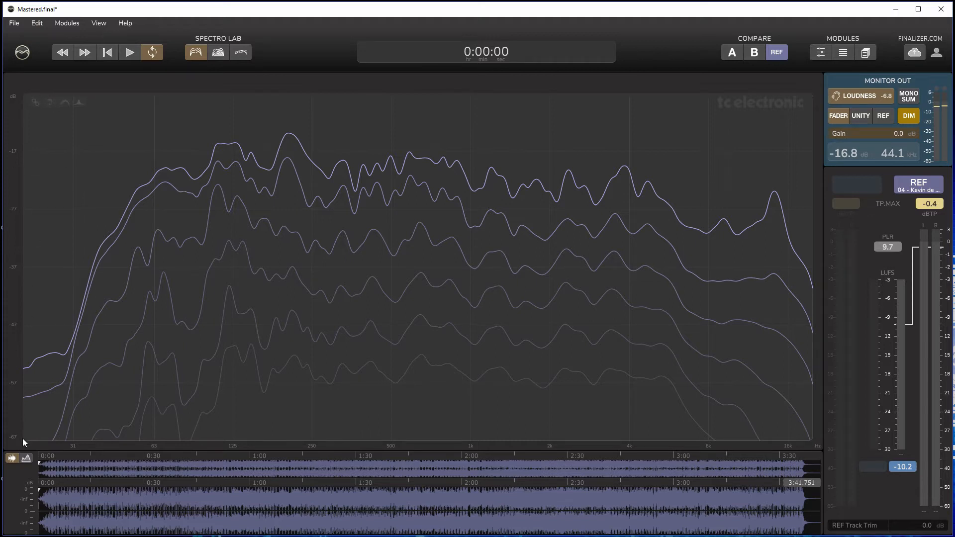
# - Switch among processed track B, source track A and the reference track to compare their spectral dynamic contours
pyautogui.click(755, 53)
pyautogui.click(781, 56)
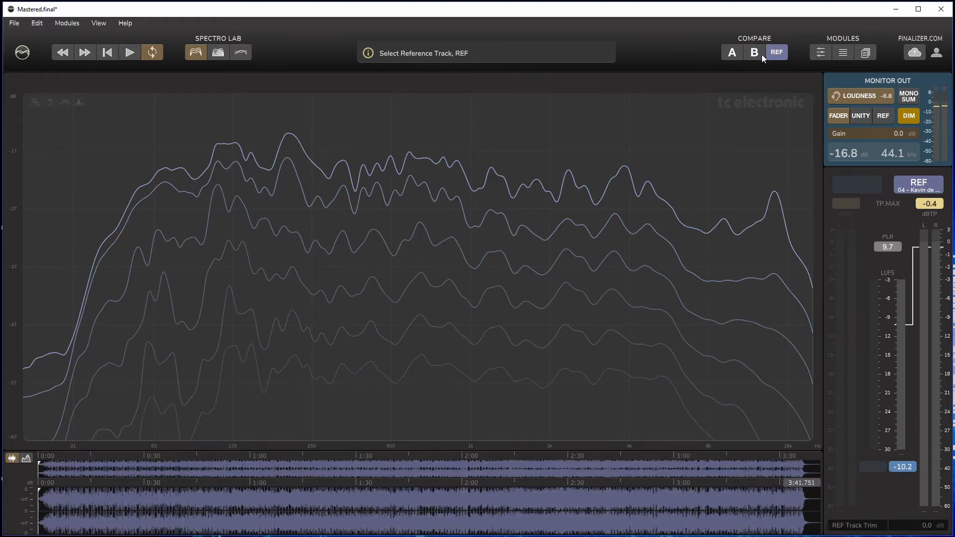
pyautogui.click(737, 53)
pyautogui.click(759, 53)
pyautogui.click(774, 52)
pyautogui.click(758, 53)
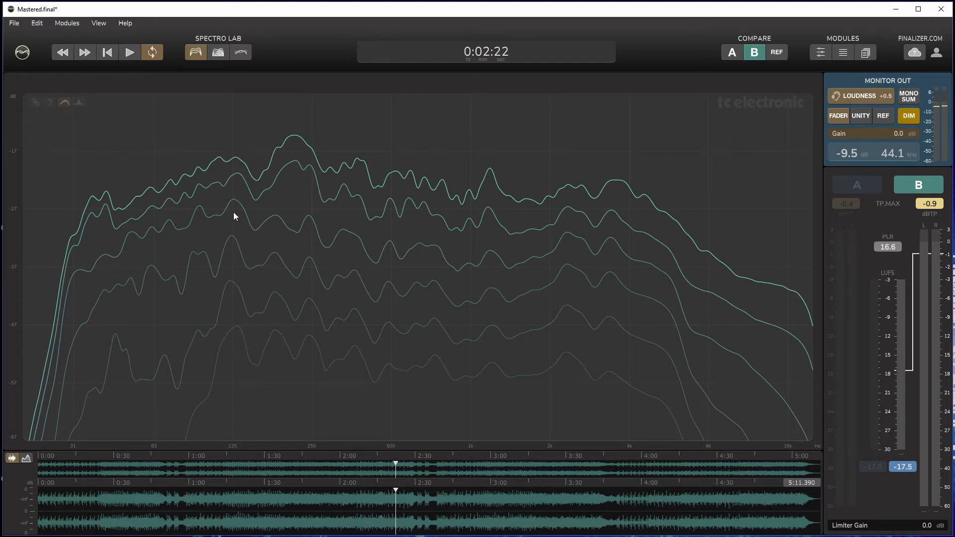
pyautogui.click(775, 55)
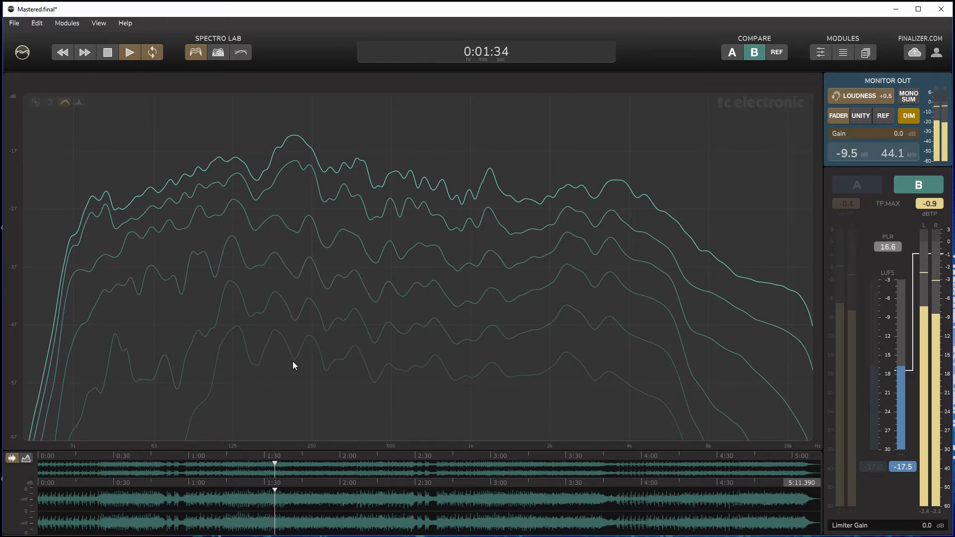
# - During playback, switch from source A to processed B to the reference, and move the reference playback to about 1:16
pyautogui.click(743, 52)
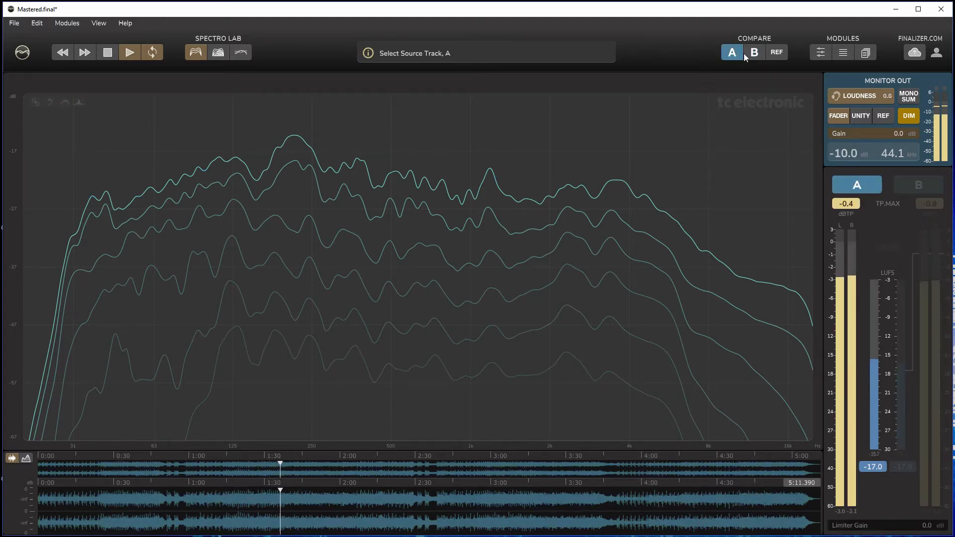
pyautogui.click(746, 53)
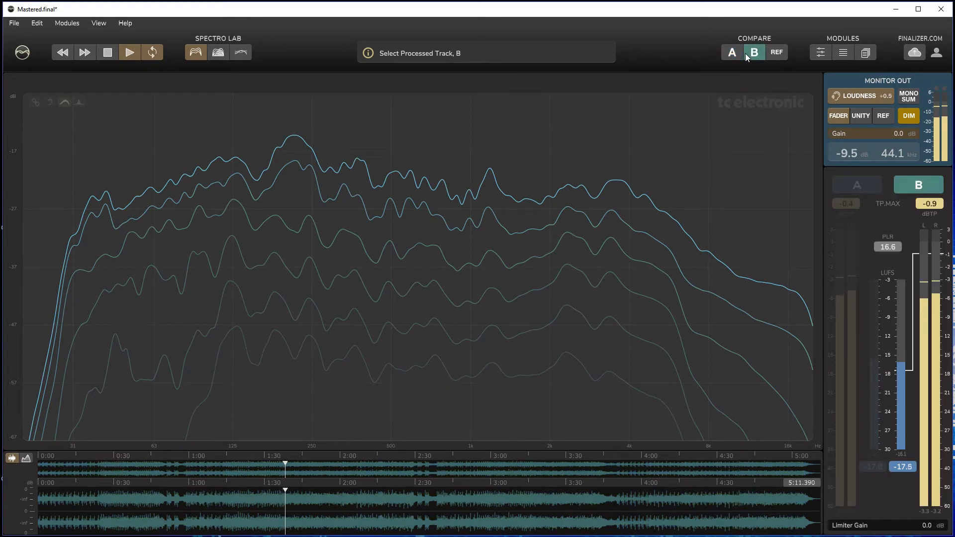
pyautogui.click(769, 51)
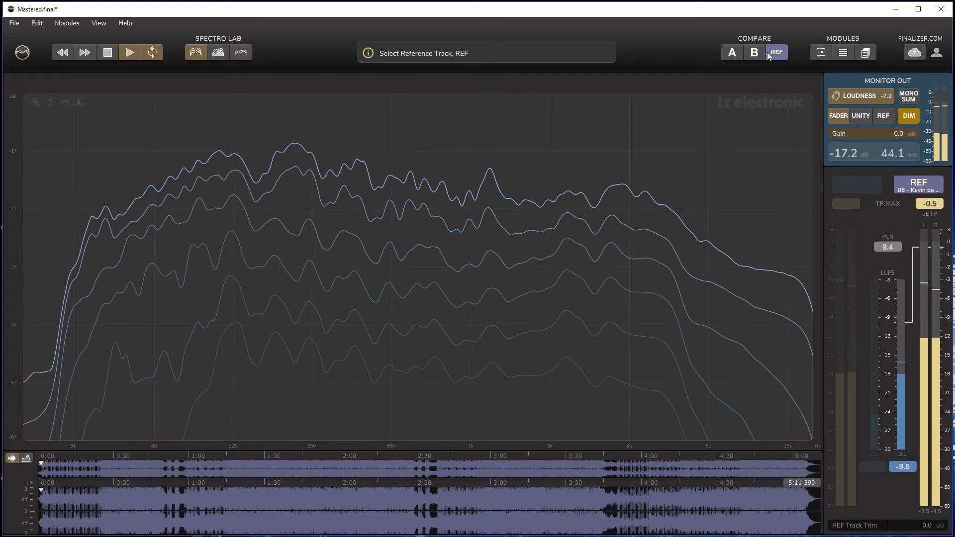
pyautogui.click(233, 469)
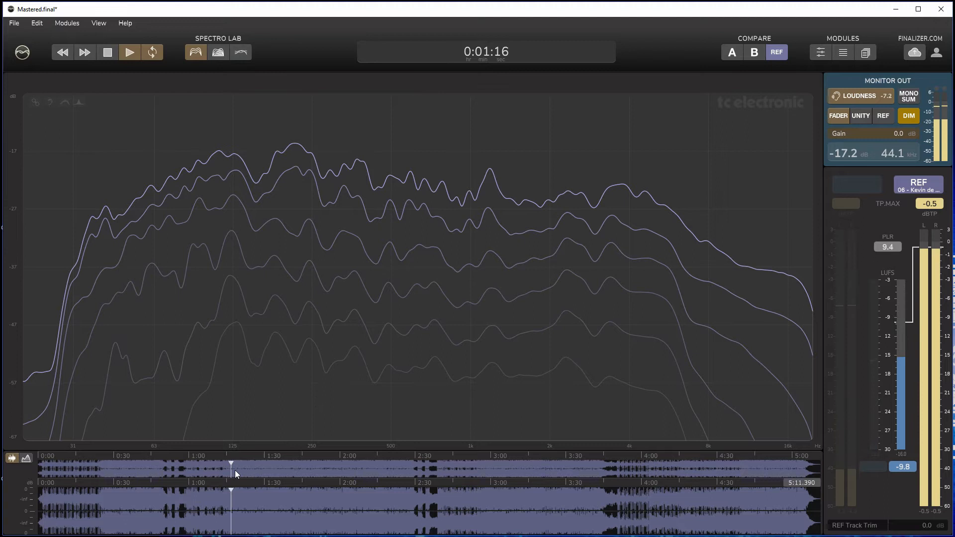
# - Alternate playback between processed track B and reference track 06 to compare their sound at matched loudness
pyautogui.click(754, 53)
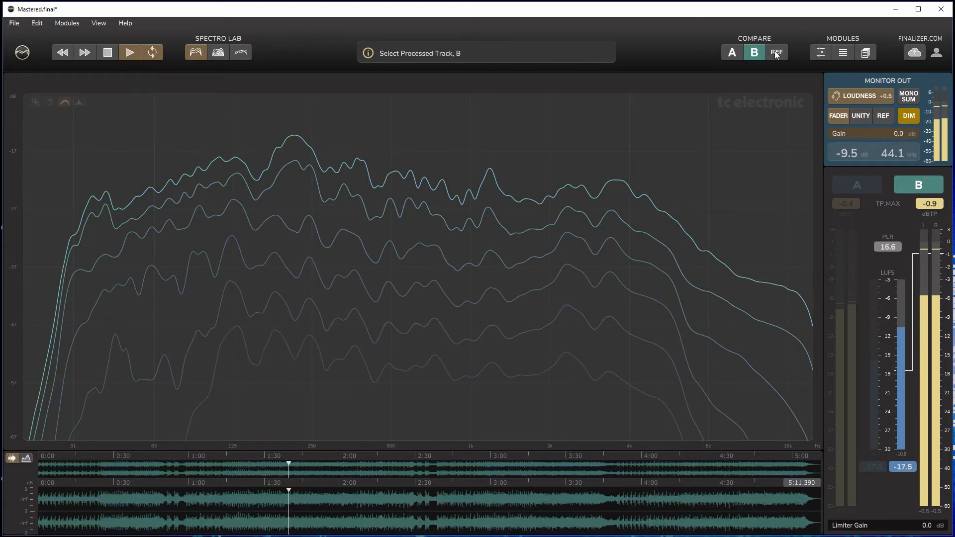
pyautogui.click(774, 51)
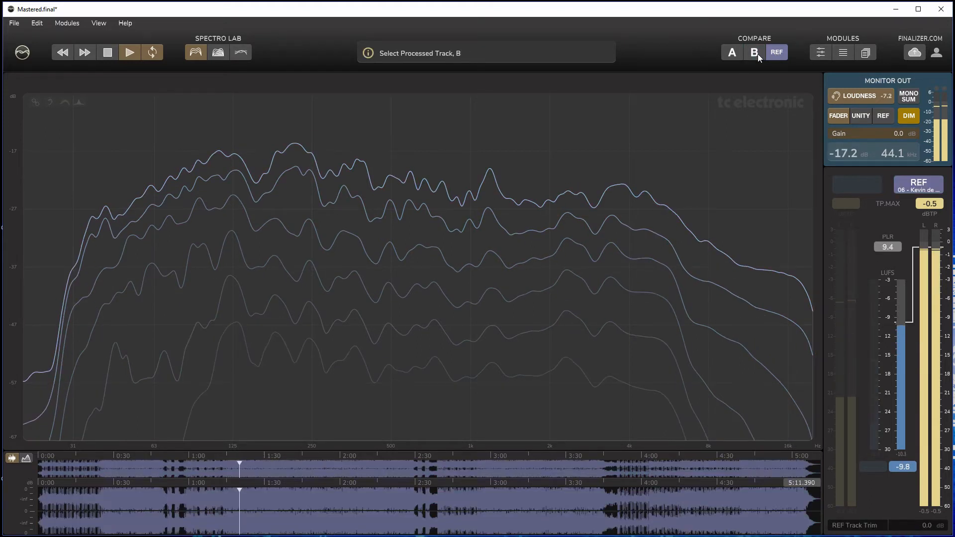
pyautogui.click(757, 54)
pyautogui.click(774, 54)
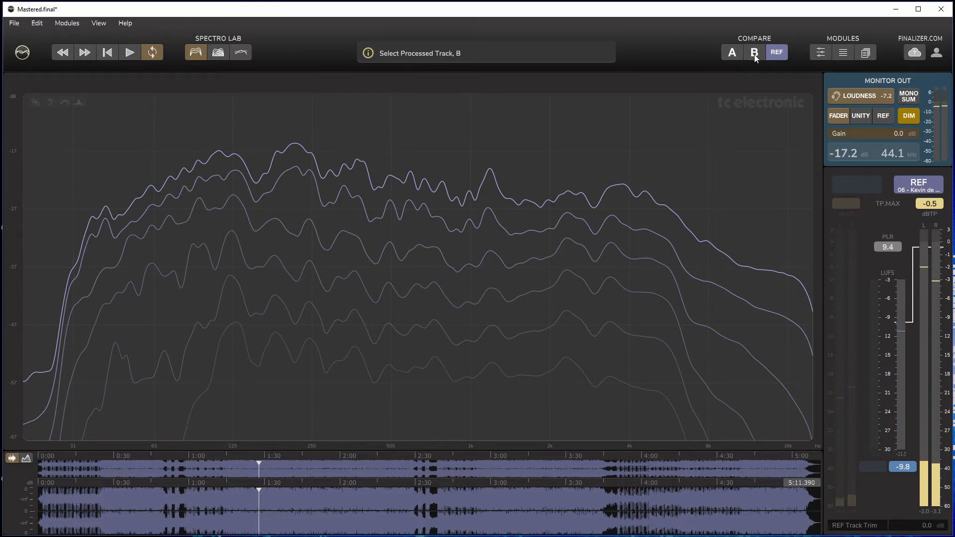
pyautogui.click(753, 54)
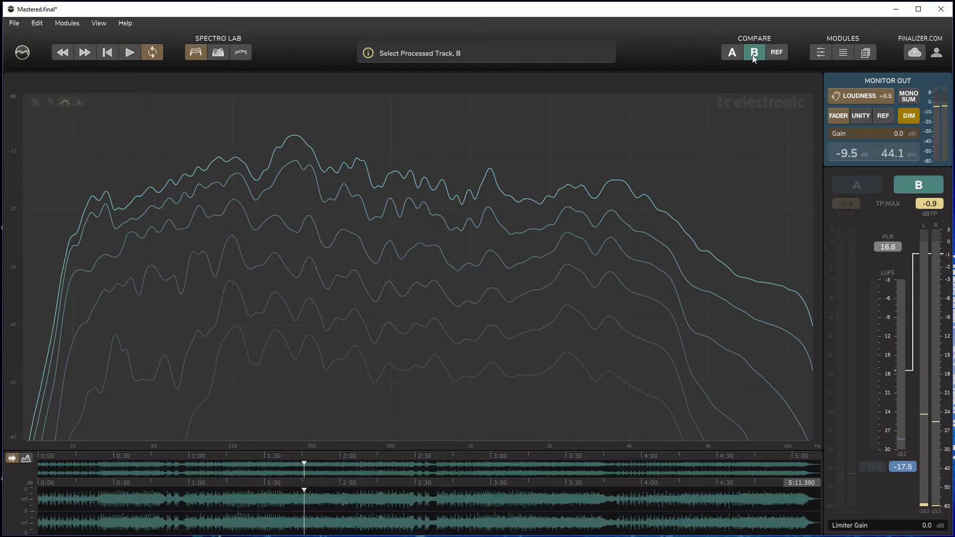
# - With playback stopped, alternate repeatedly between reference track 06 and processed track B to compare their contour shapes
pyautogui.click(775, 53)
pyautogui.click(757, 52)
pyautogui.click(775, 53)
pyautogui.click(760, 52)
pyautogui.click(779, 56)
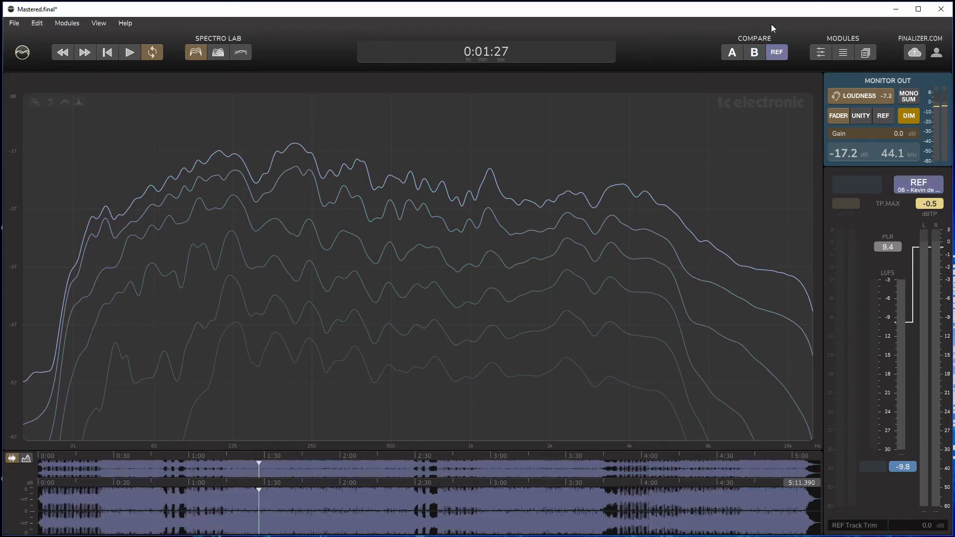
pyautogui.click(756, 54)
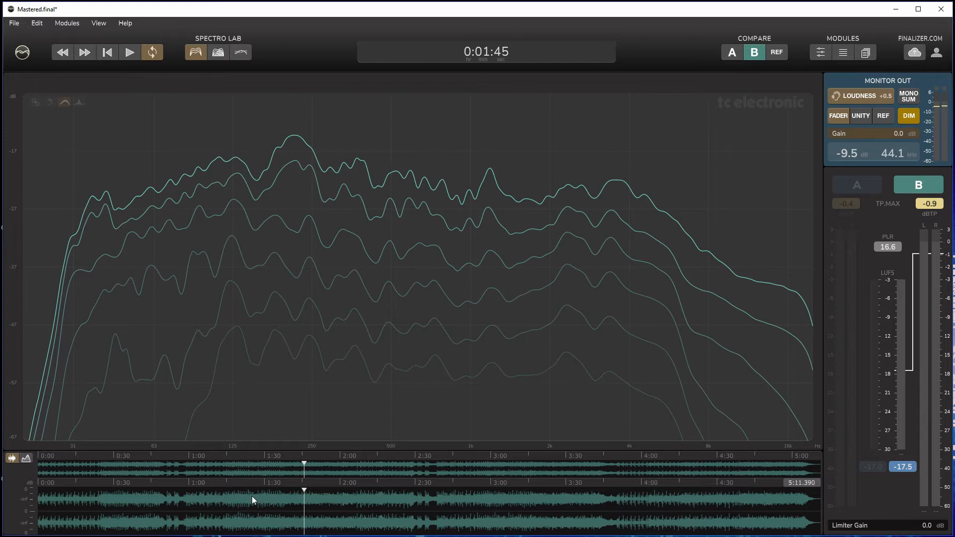
pyautogui.click(768, 55)
pyautogui.click(759, 52)
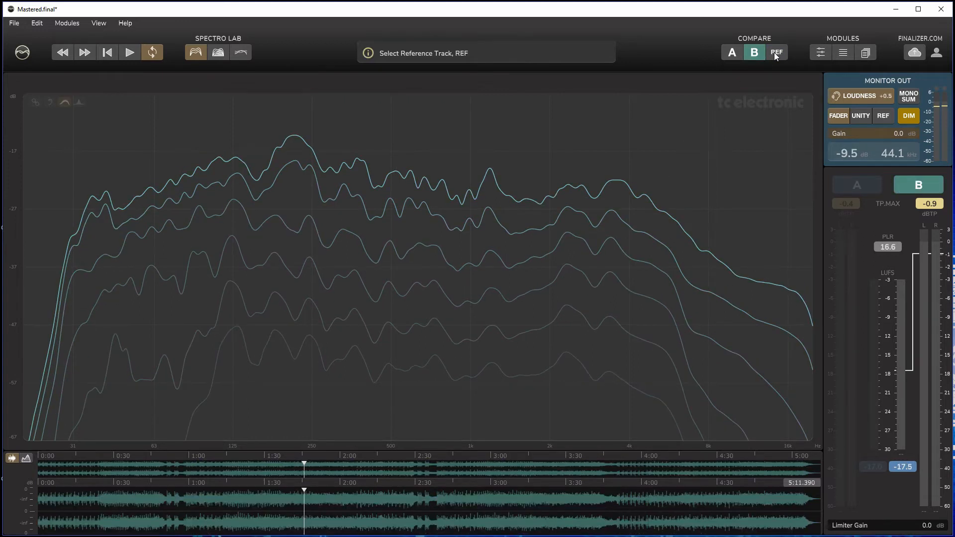
# - Listen to reference track 06 and processed track B in quick alternation, ending on track B and stopping playback
pyautogui.click(775, 52)
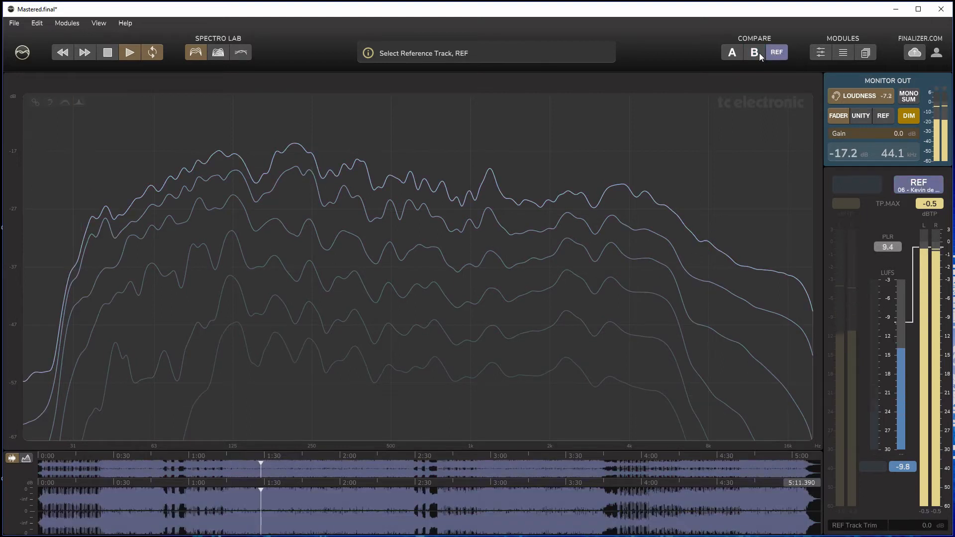
pyautogui.click(759, 53)
pyautogui.click(776, 53)
pyautogui.click(756, 53)
pyautogui.click(769, 52)
pyautogui.click(755, 53)
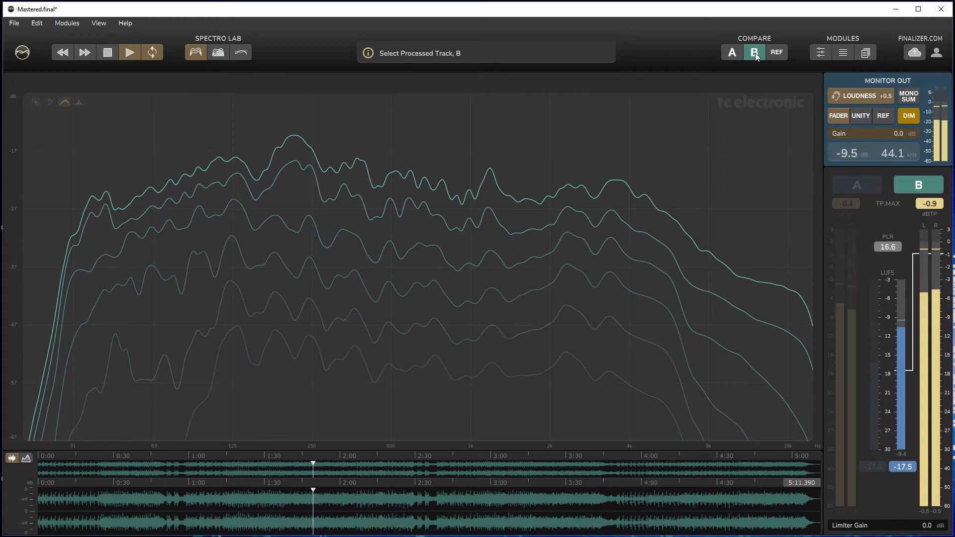
pyautogui.press('space')
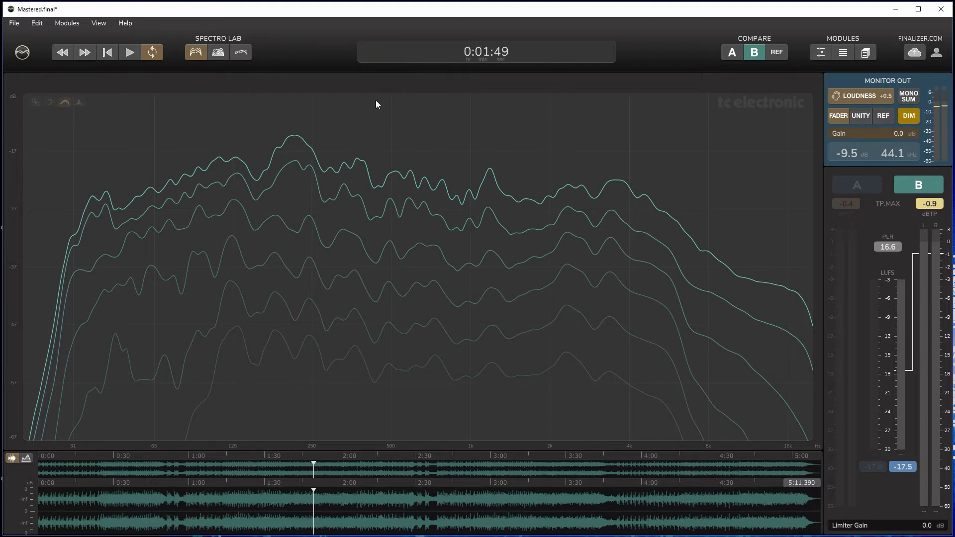
# - Flip back and forth between source track A and processed track B to compare their spectra, ending on B
pyautogui.click(731, 55)
pyautogui.click(756, 53)
pyautogui.click(731, 56)
pyautogui.click(746, 56)
pyautogui.click(733, 56)
pyautogui.click(751, 55)
pyautogui.click(733, 53)
pyautogui.click(759, 53)
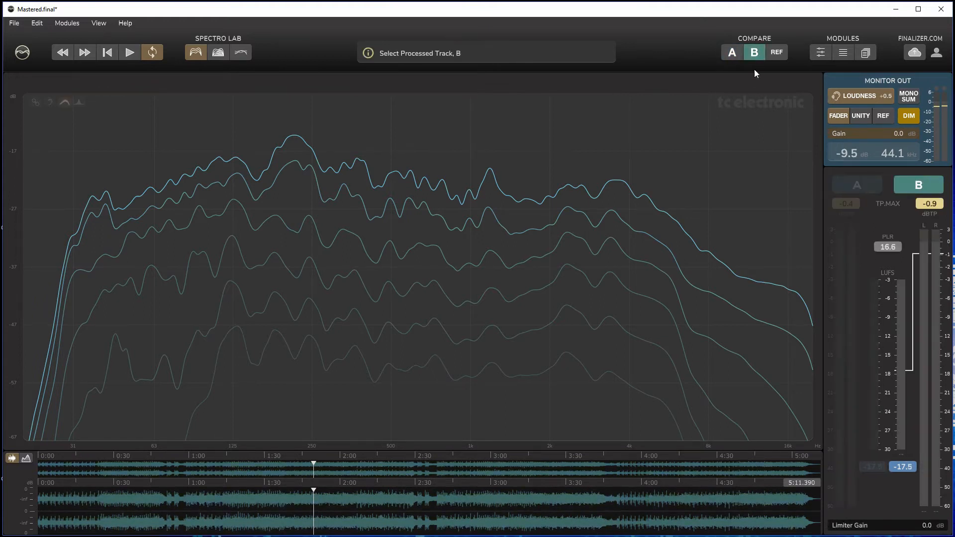
# - Switch the Spectro Lab display of processed track B to the Real Time Spectrum (RTS)
pyautogui.click(60, 103)
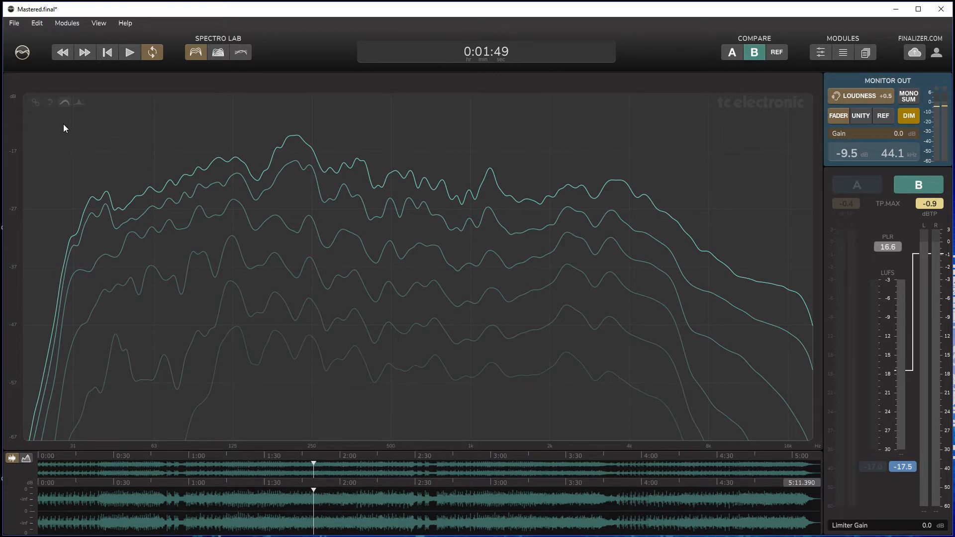
pyautogui.click(64, 104)
pyautogui.click(218, 54)
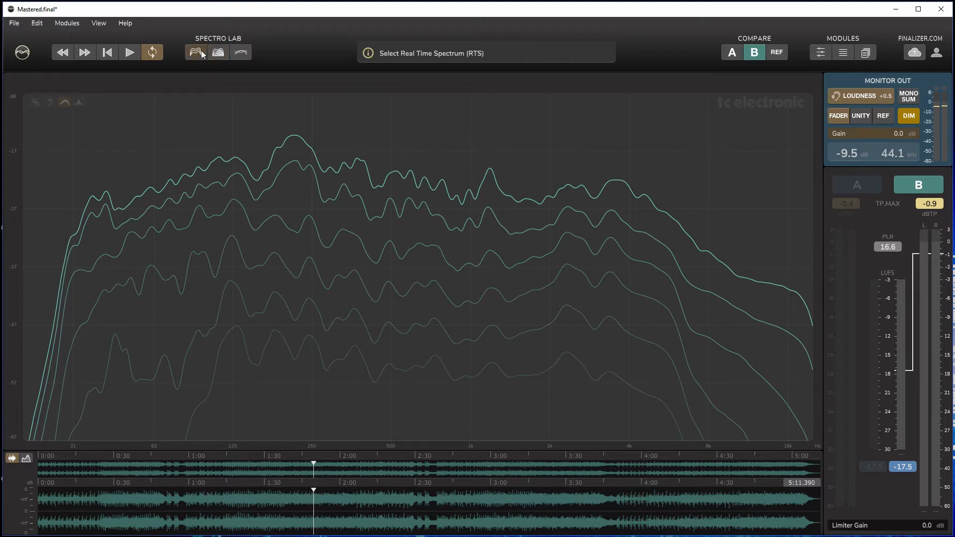
pyautogui.click(218, 53)
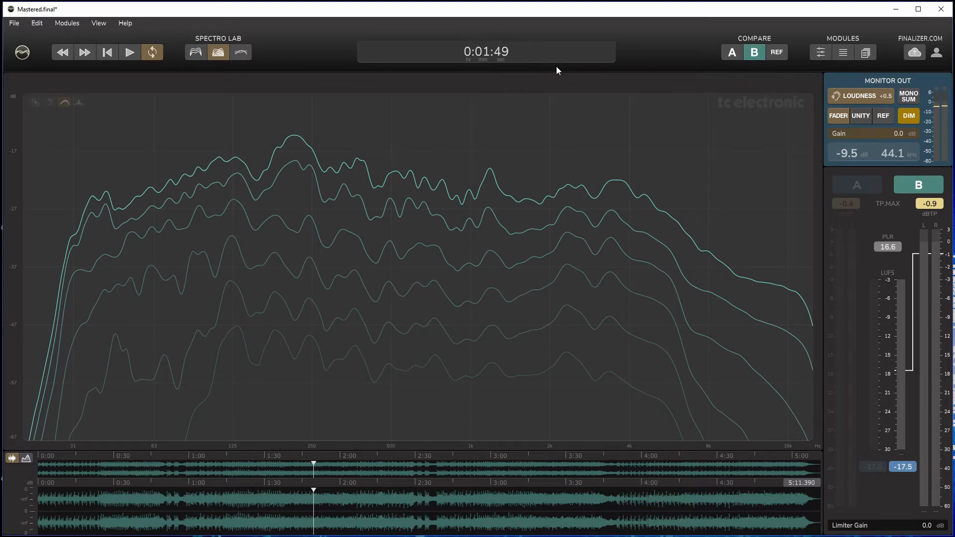
# - Play and pause processed track B to examine how its real-time spectrum moves against the contour curves
pyautogui.press('space')
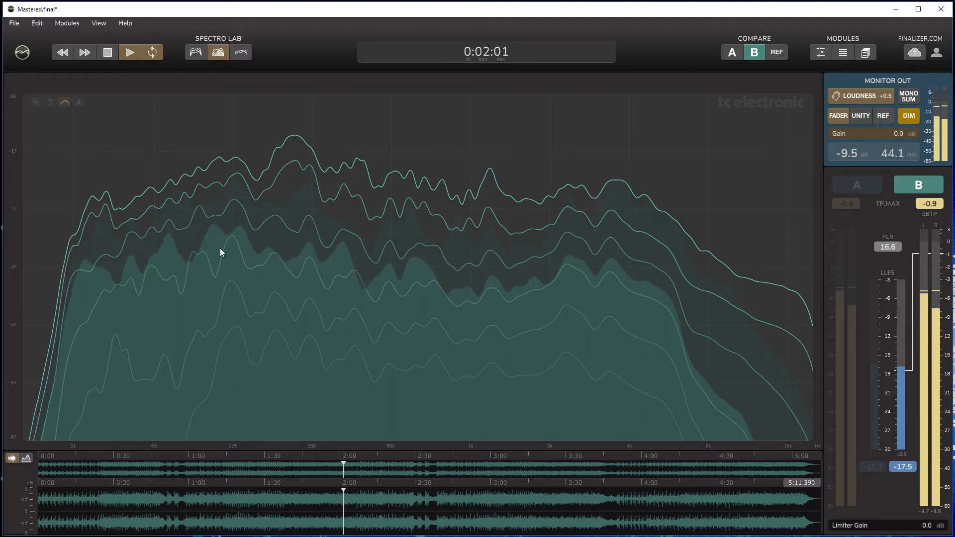
pyautogui.press('space')
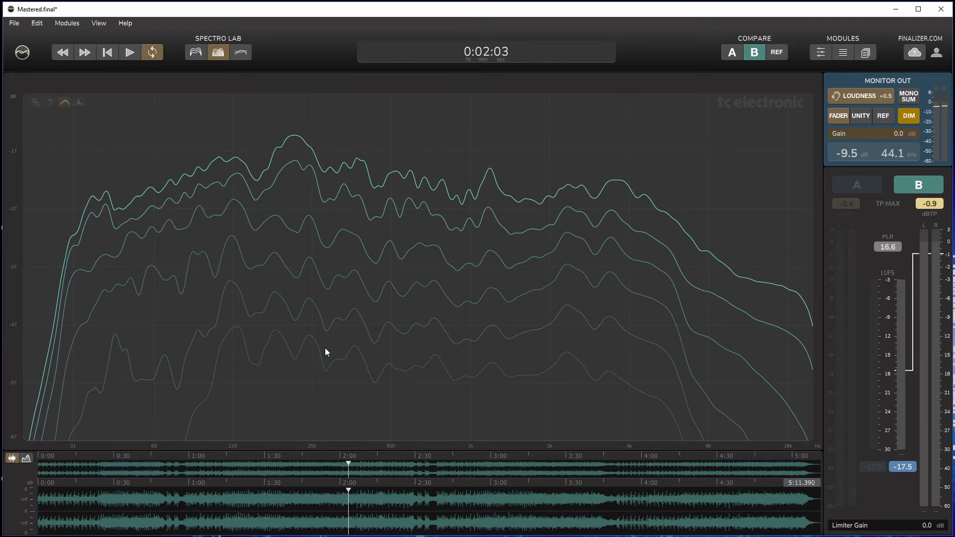
pyautogui.press('space')
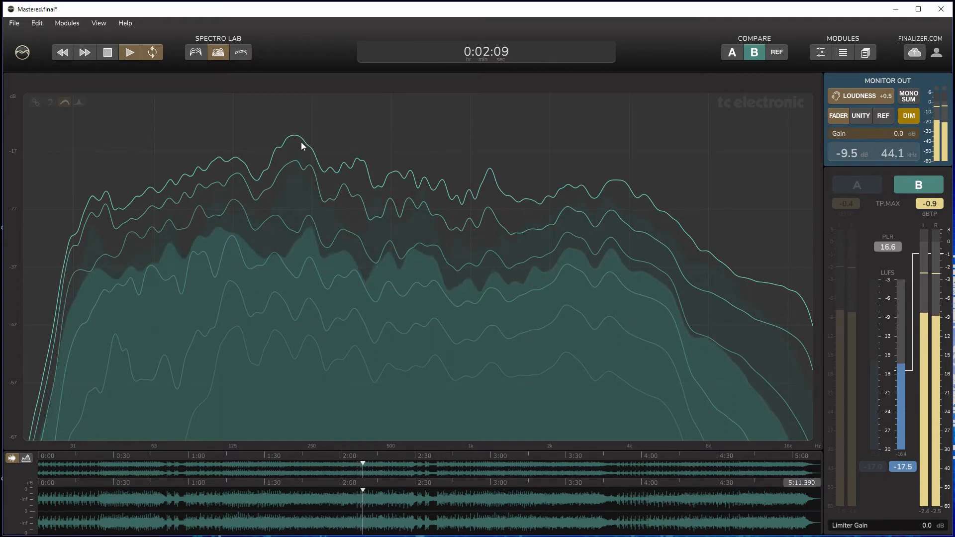
pyautogui.press('space')
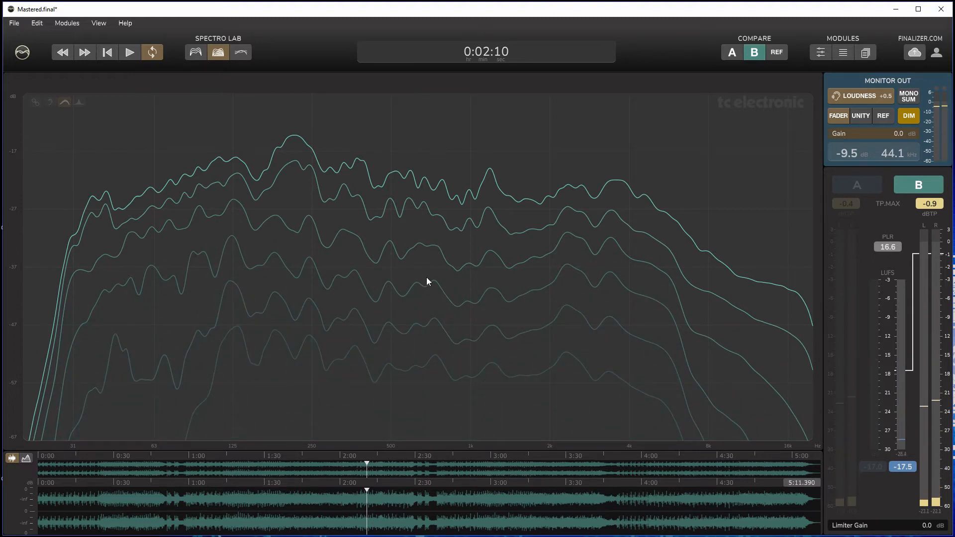
pyautogui.press('space')
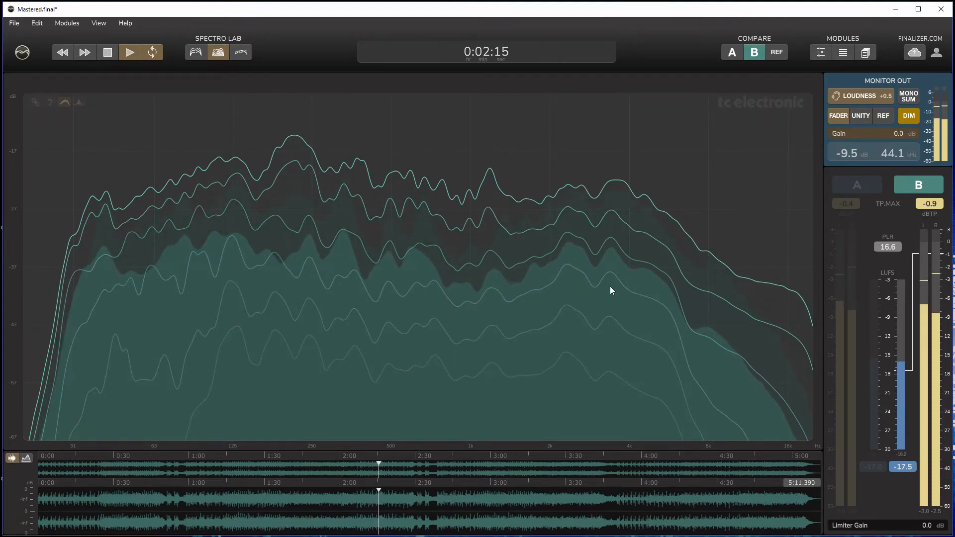
# - Stop playback and switch the Spectro Lab to the view overlaying one smoothed spectrum curve per track
pyautogui.press('space')
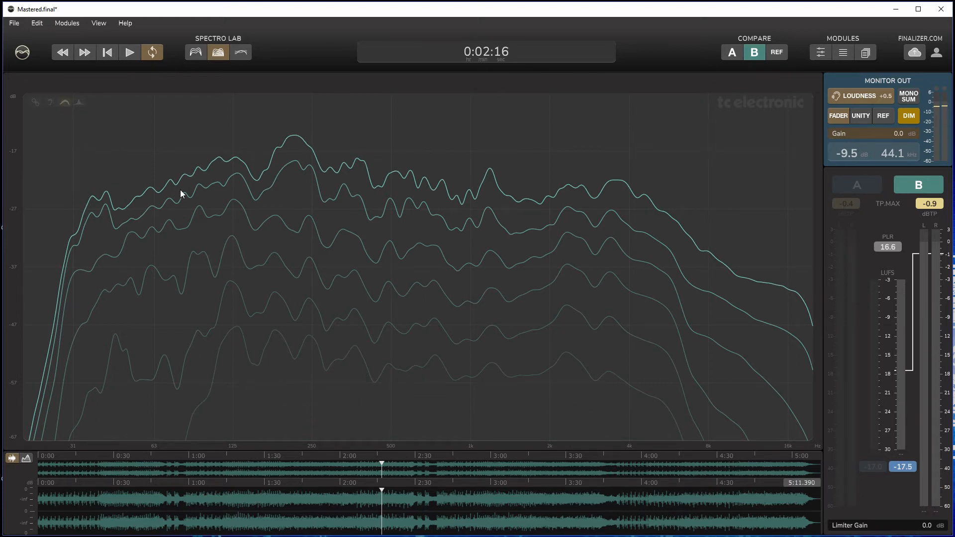
pyautogui.click(244, 54)
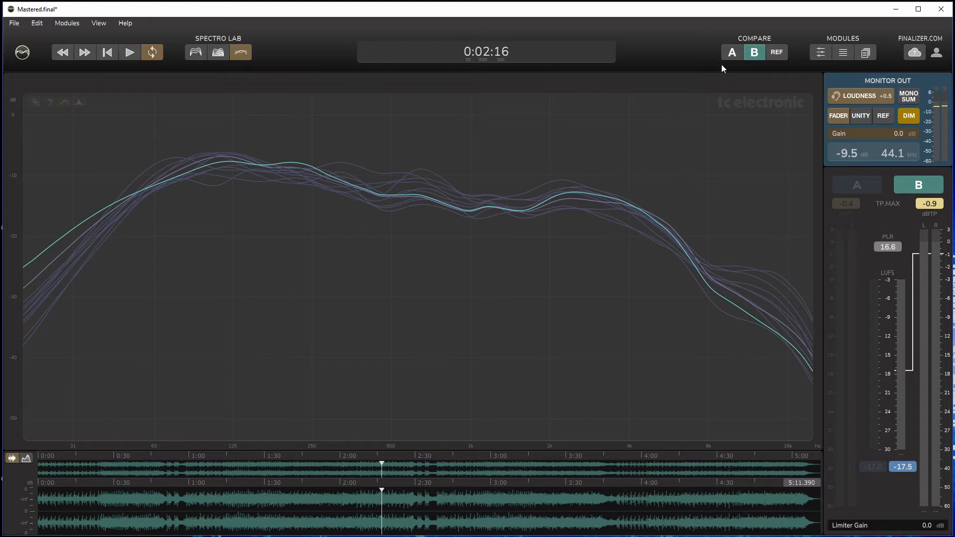
# - Remove reference tracks 03 to 10 and 01 from the reference list, keeping only track 02, and hide the module list
pyautogui.click(771, 54)
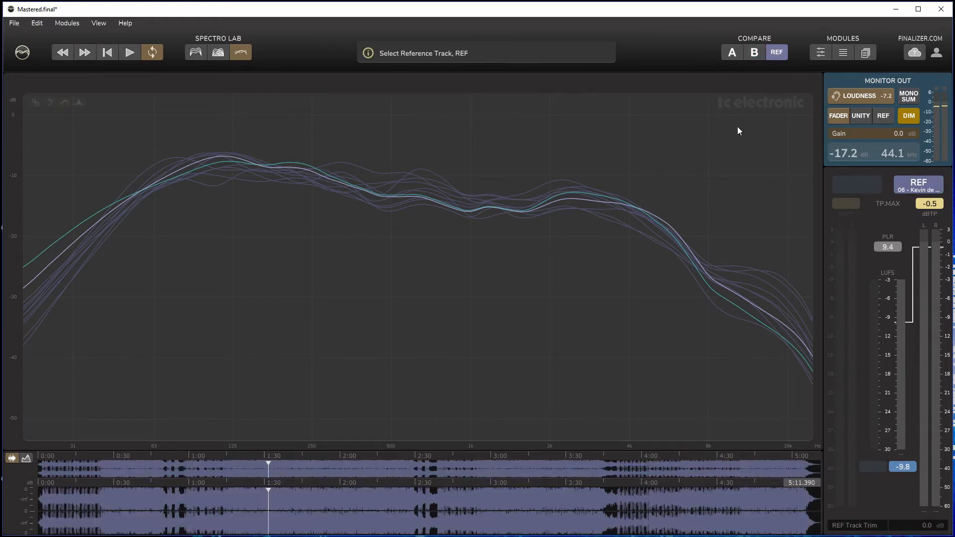
pyautogui.click(844, 53)
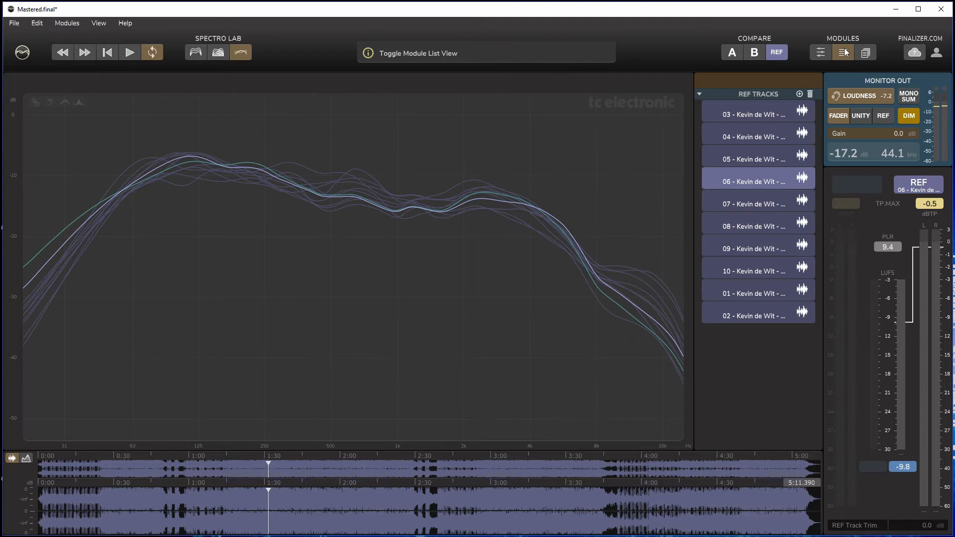
pyautogui.click(738, 114)
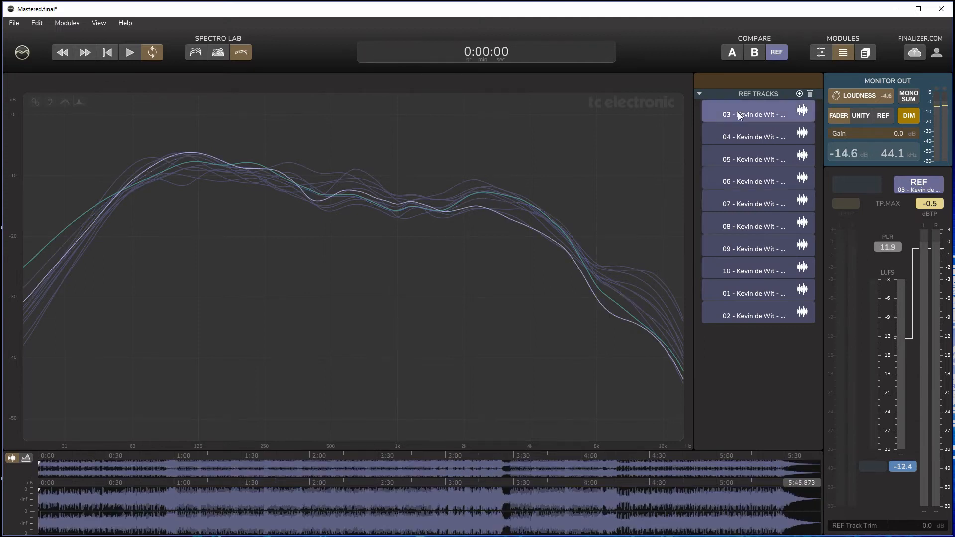
pyautogui.click(810, 95)
pyautogui.click(810, 95)
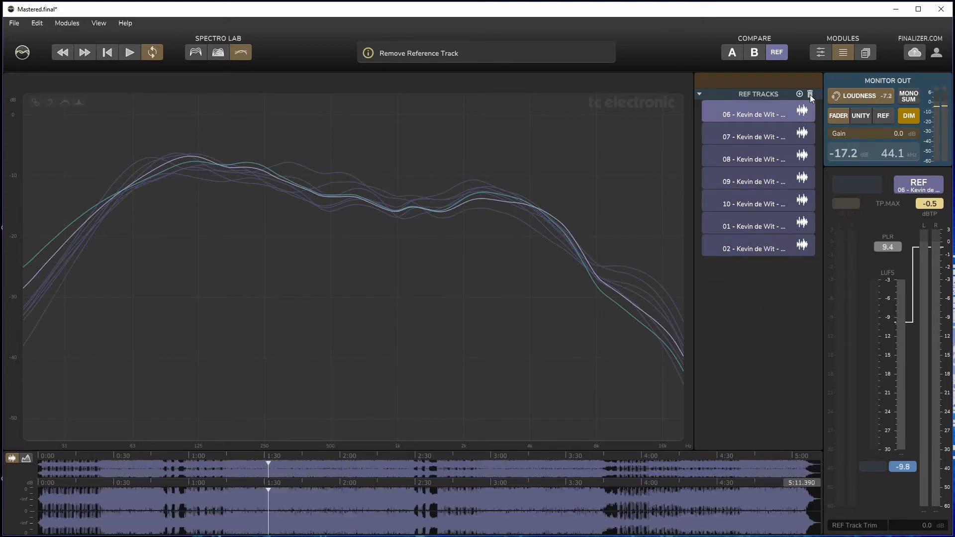
pyautogui.click(810, 95)
pyautogui.click(810, 96)
pyautogui.click(810, 95)
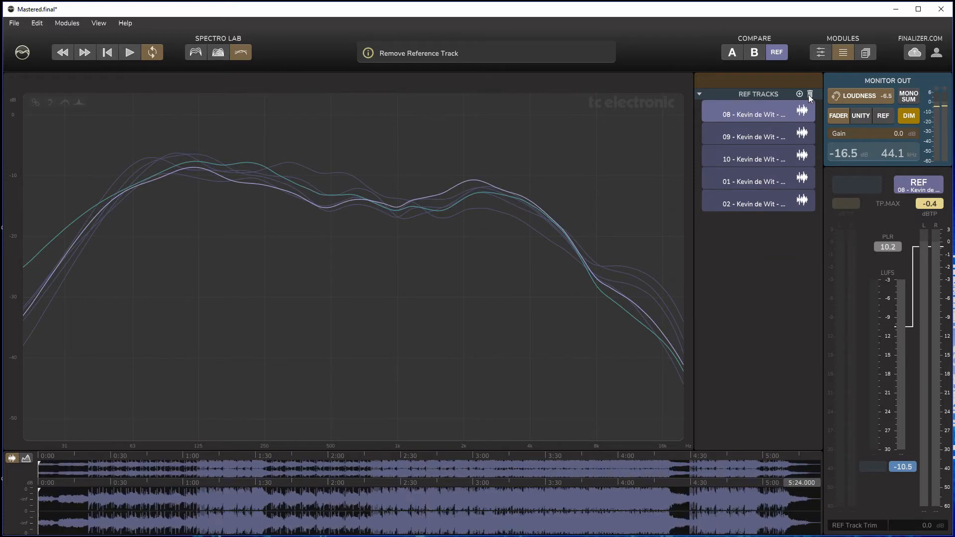
pyautogui.click(811, 95)
pyautogui.click(810, 96)
pyautogui.click(810, 96)
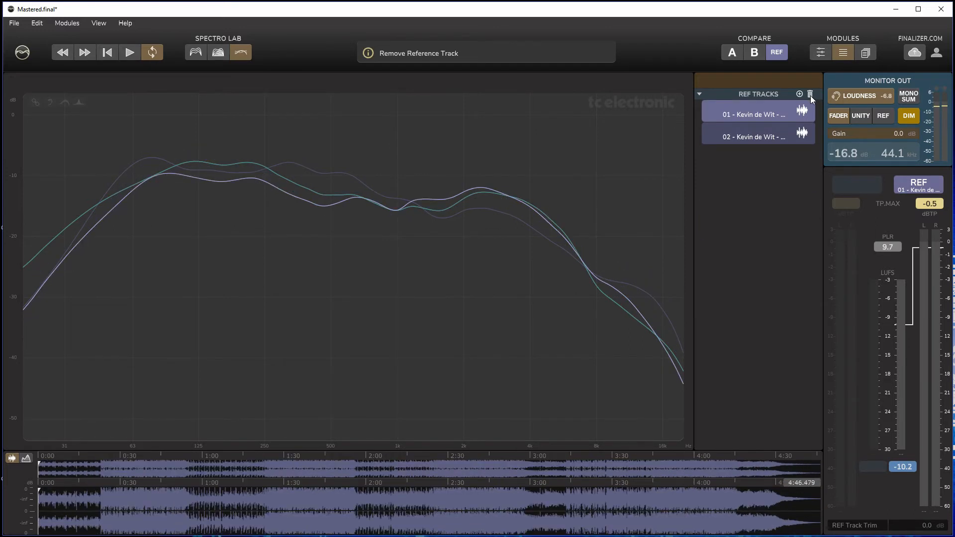
pyautogui.click(811, 95)
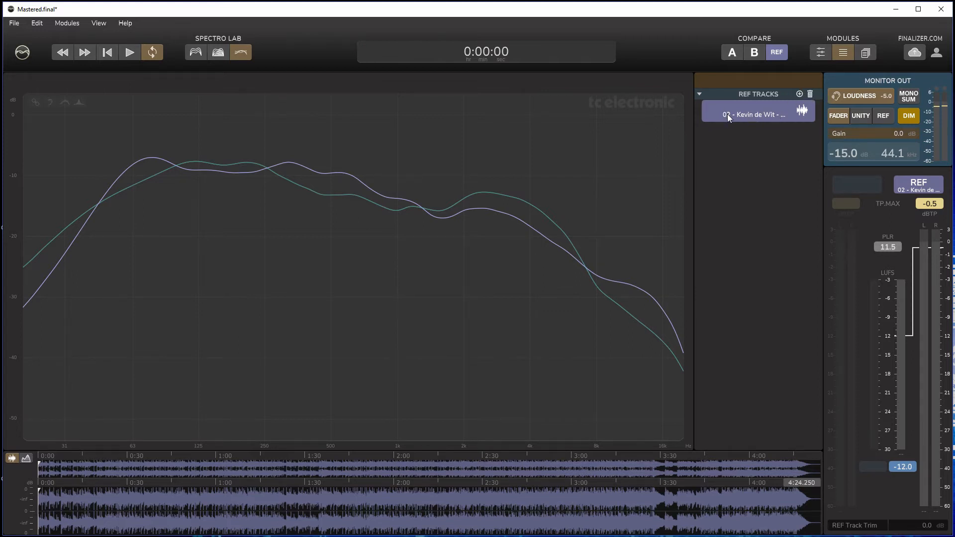
pyautogui.click(843, 53)
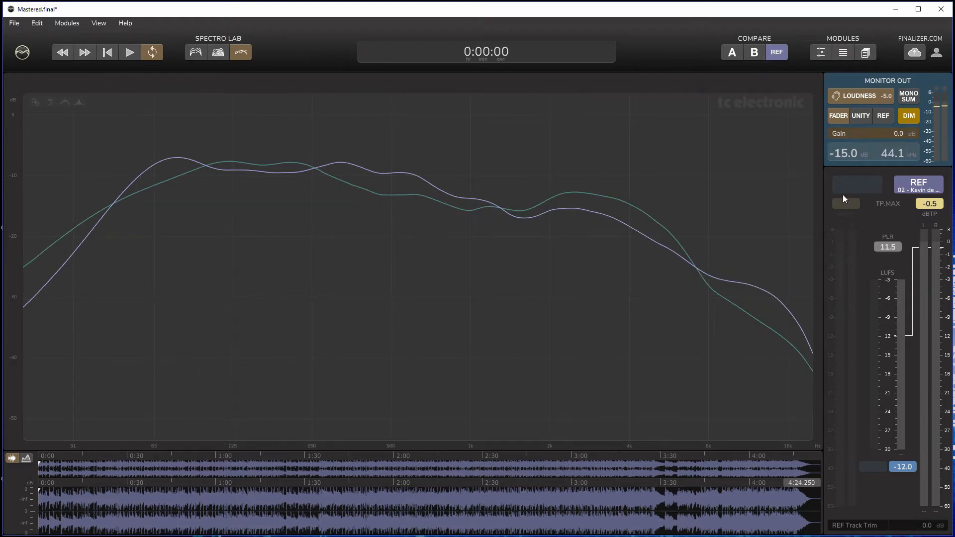
# - Flip between processed track B and source track A to compare their smoothed spectrum curves, ending on B
pyautogui.click(756, 54)
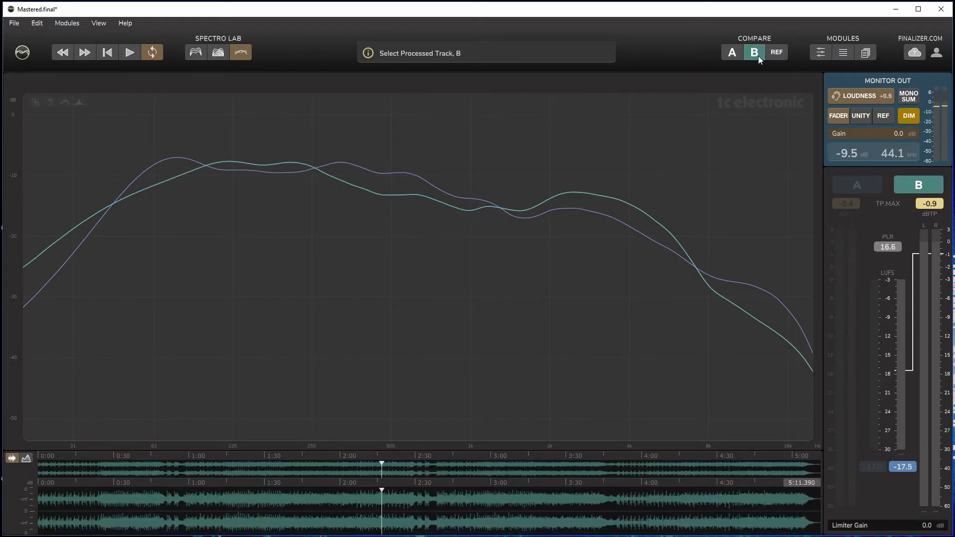
pyautogui.click(733, 53)
pyautogui.click(747, 53)
pyautogui.click(733, 51)
pyautogui.click(755, 53)
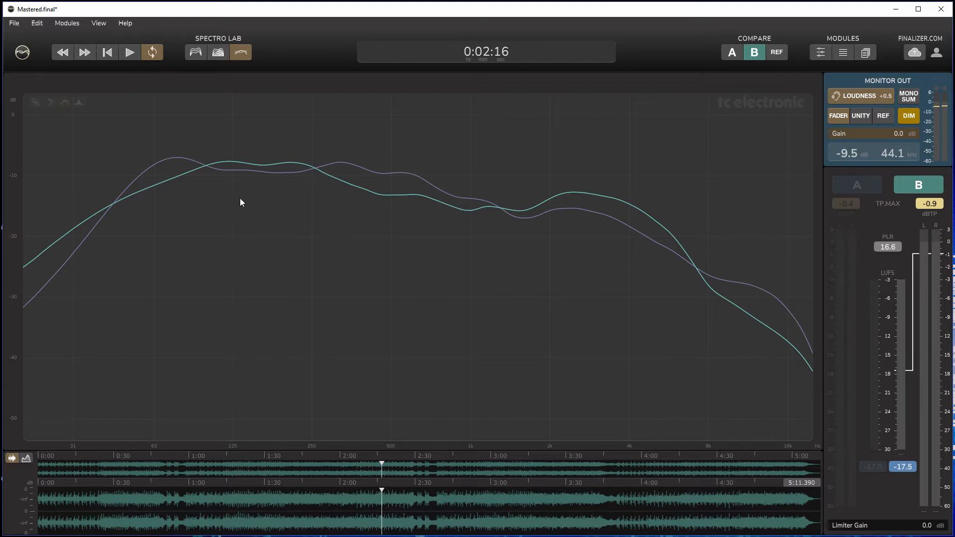
pyautogui.click(734, 54)
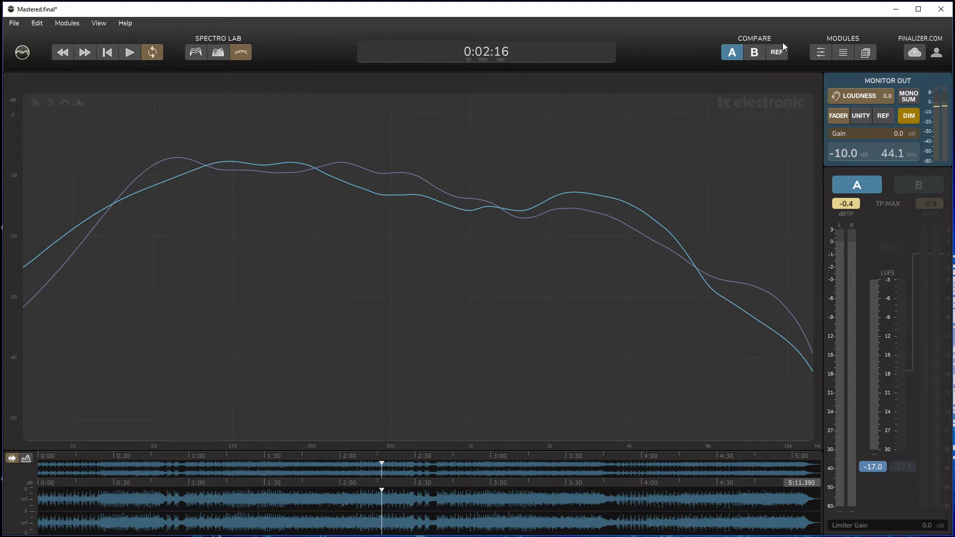
pyautogui.click(755, 51)
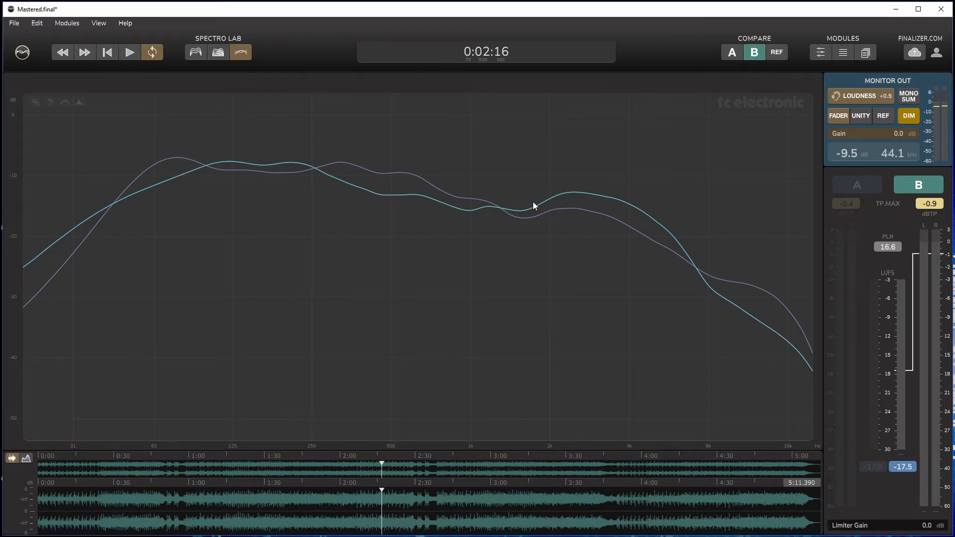
# - Compare reference track 02 with tracks B and A in the smoothed spectrum view, ending with a short playback of B
pyautogui.click(776, 53)
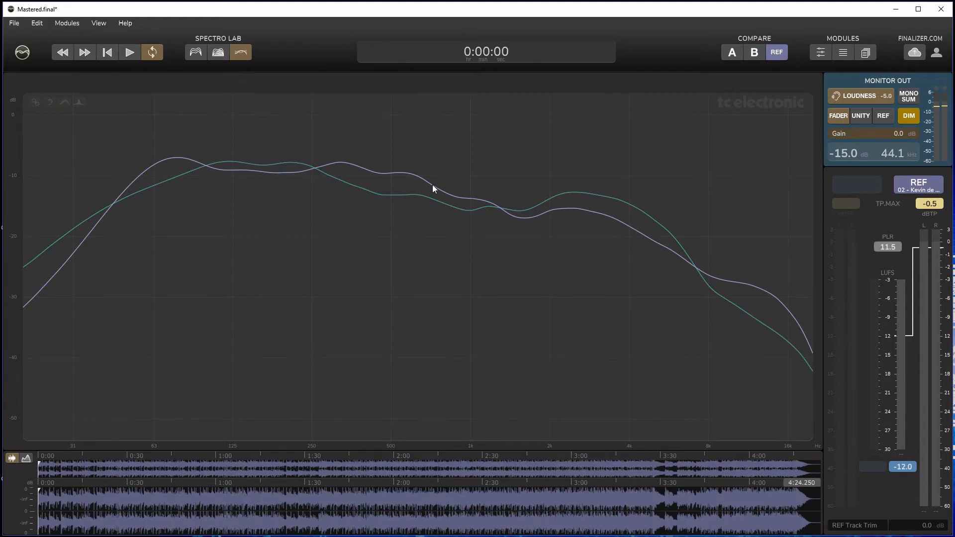
pyautogui.click(756, 53)
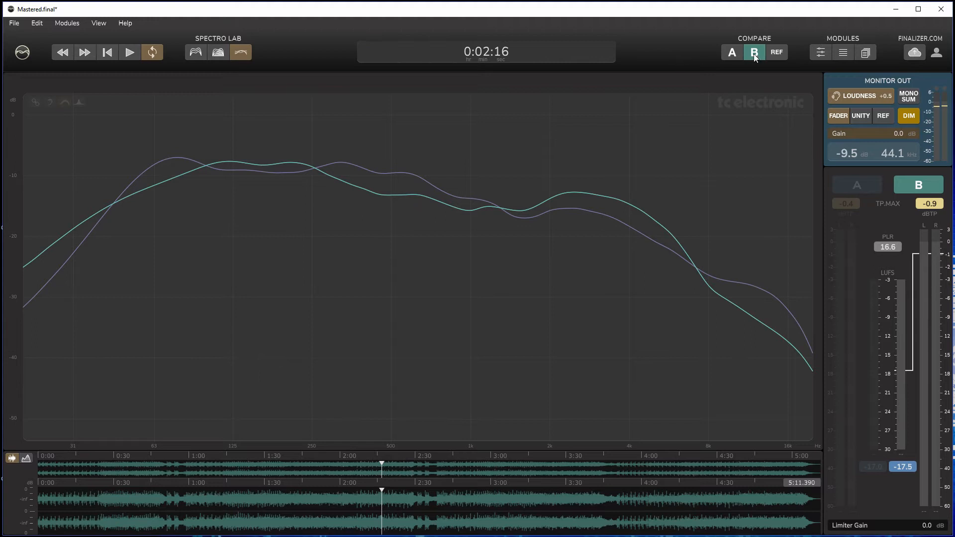
pyautogui.click(737, 53)
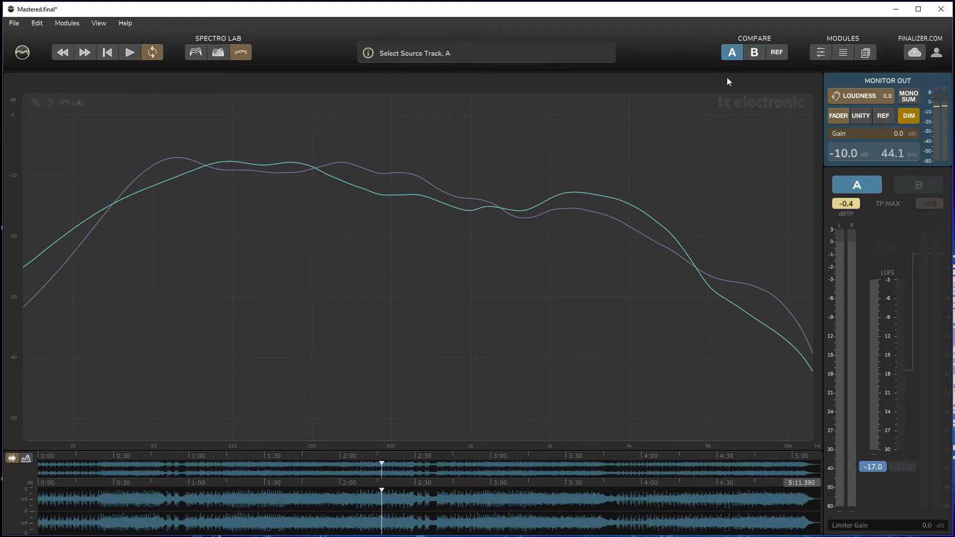
pyautogui.click(751, 53)
pyautogui.click(739, 54)
pyautogui.click(752, 52)
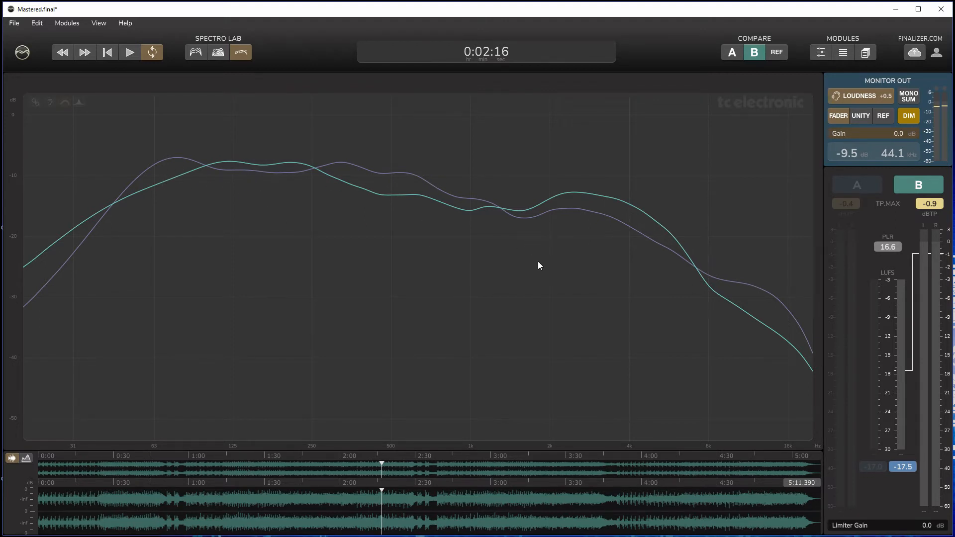
pyautogui.press('space')
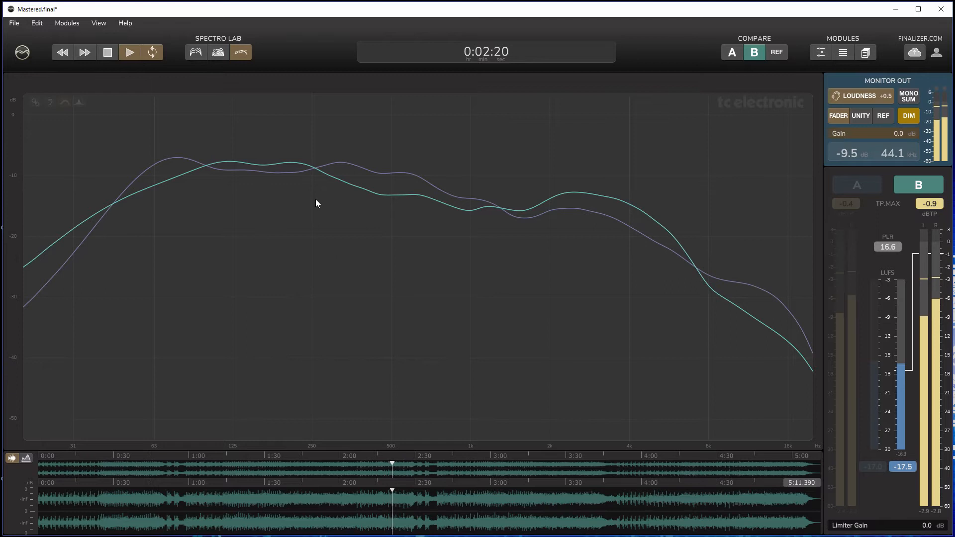
pyautogui.press('space')
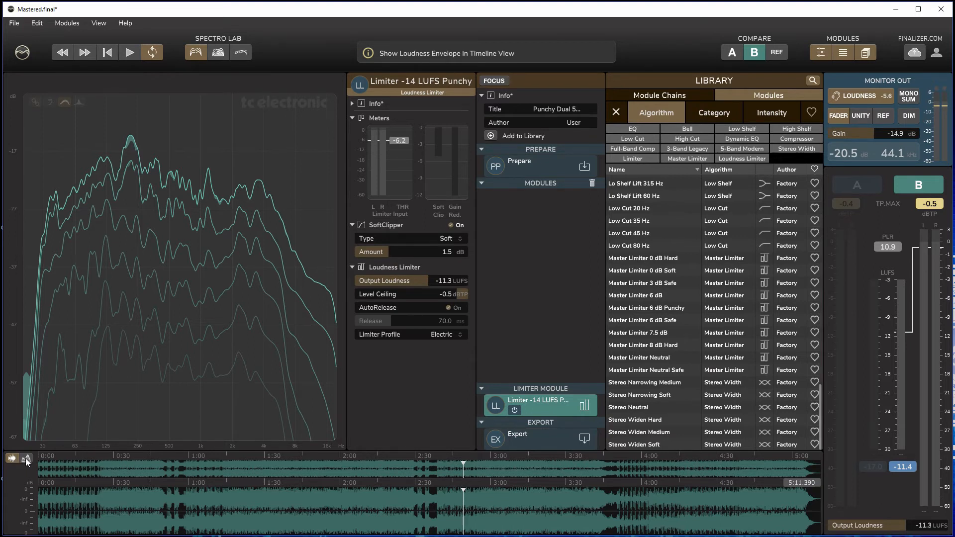
# - Play processed track B from 1:18, show its loudness envelope in the timeline, and stop playback
pyautogui.click(234, 497)
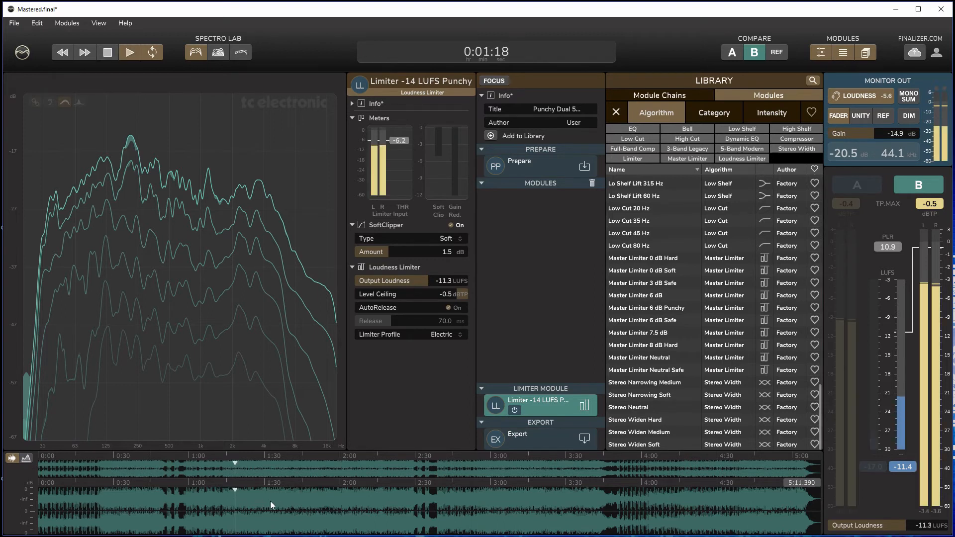
pyautogui.click(29, 461)
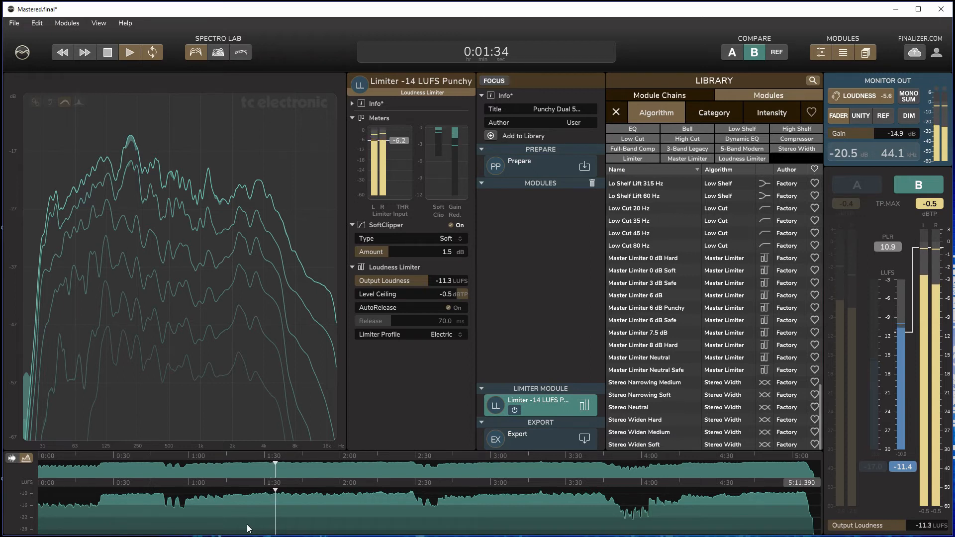
pyautogui.press('space')
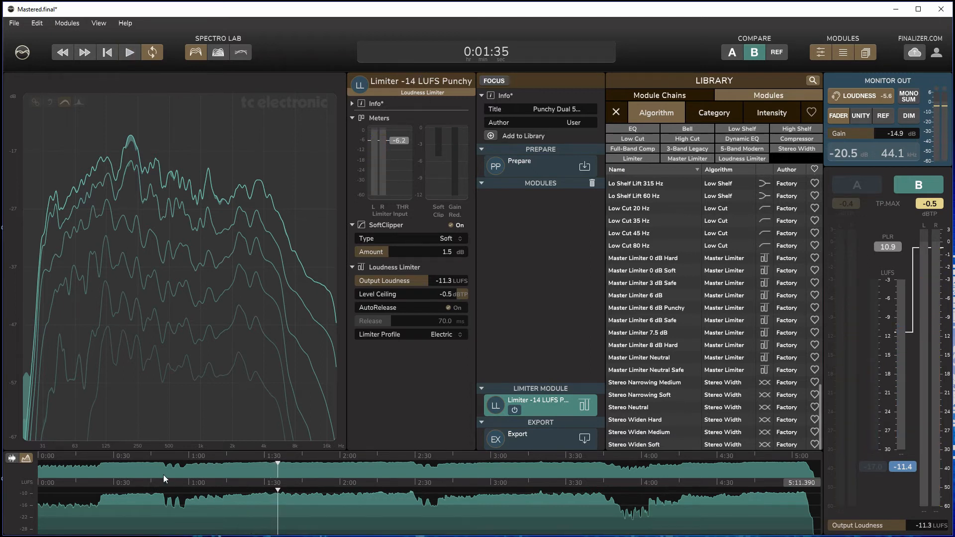
# - Create a timeline region starting at 1:04.827, restore the waveform display, and lengthen and move the region to span 1:40.832 to 2:10.570
pyautogui.moveTo(162, 456); pyautogui.dragTo(211, 457)
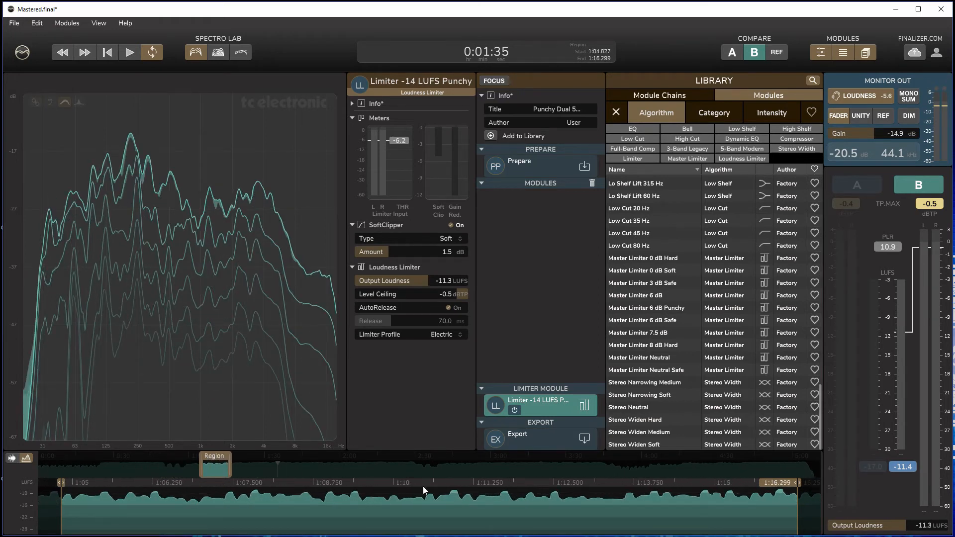
pyautogui.click(12, 460)
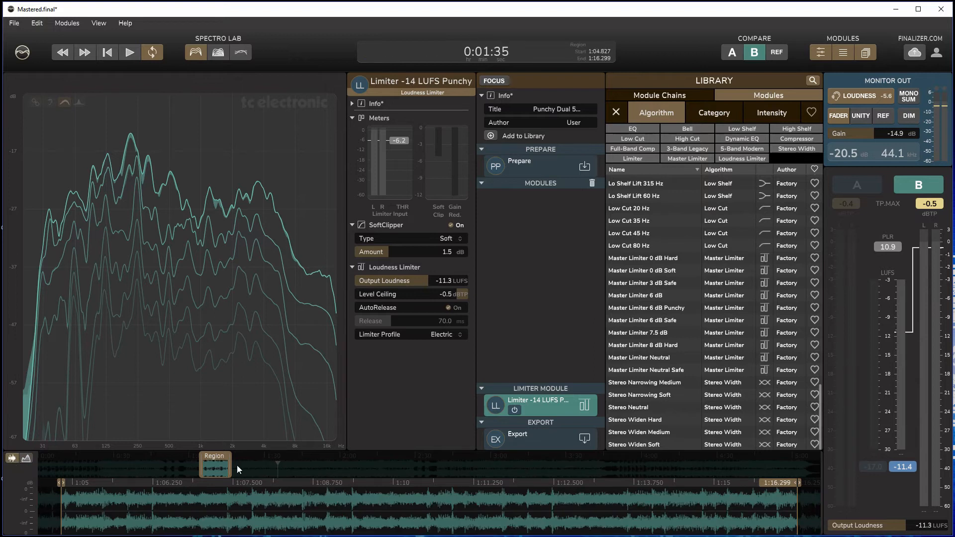
pyautogui.moveTo(227, 462); pyautogui.dragTo(275, 462)
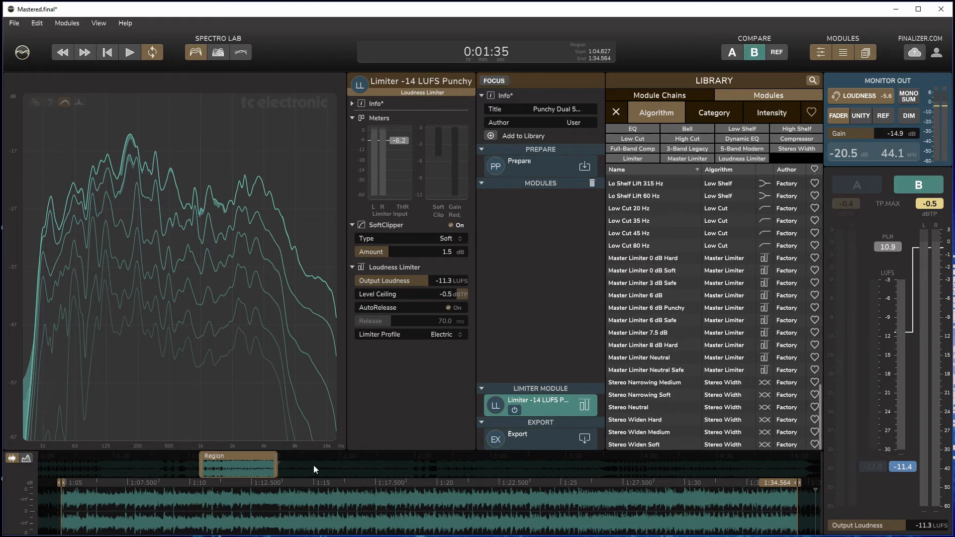
pyautogui.moveTo(258, 459); pyautogui.dragTo(348, 458)
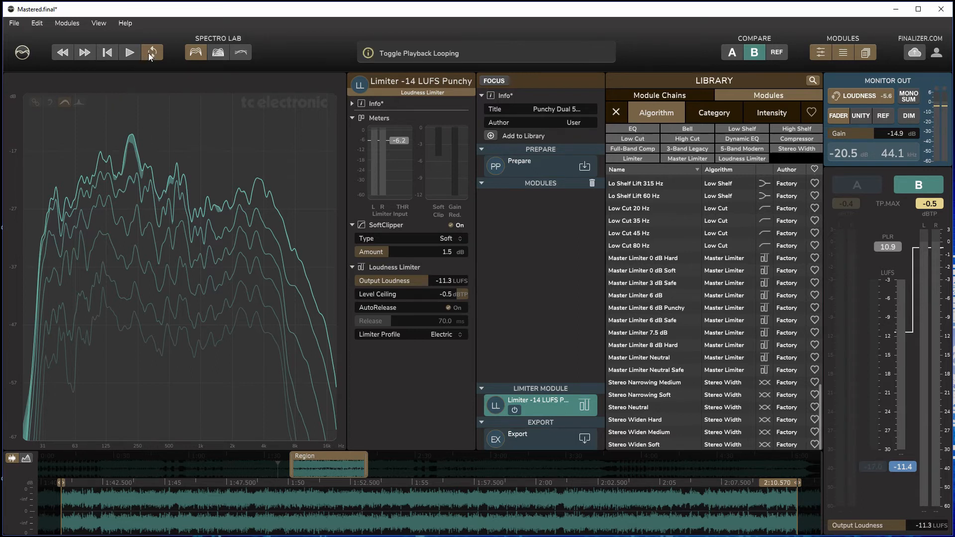
# - Audition the looped region while shortening its end to 1:56.524, and slide the region further along the track
pyautogui.press('space')
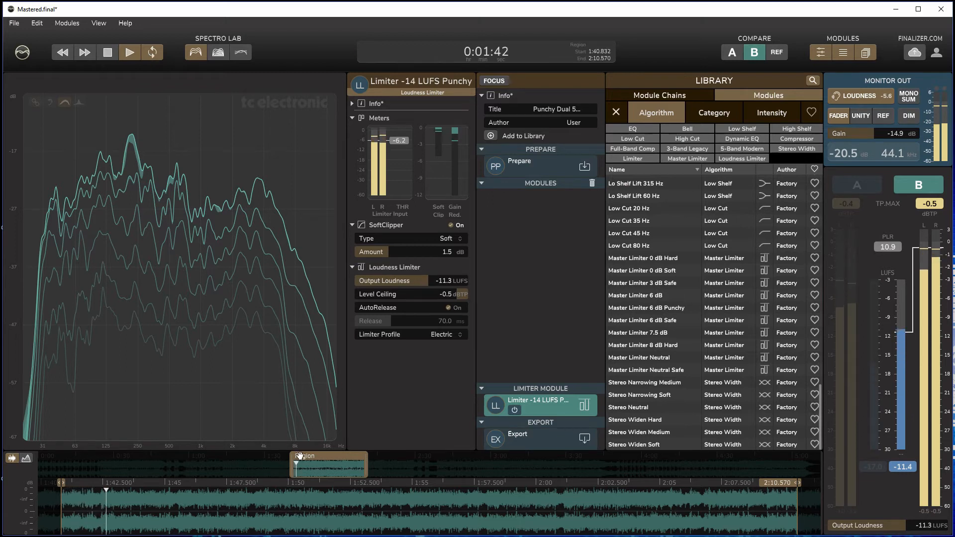
pyautogui.moveTo(366, 468); pyautogui.dragTo(331, 468)
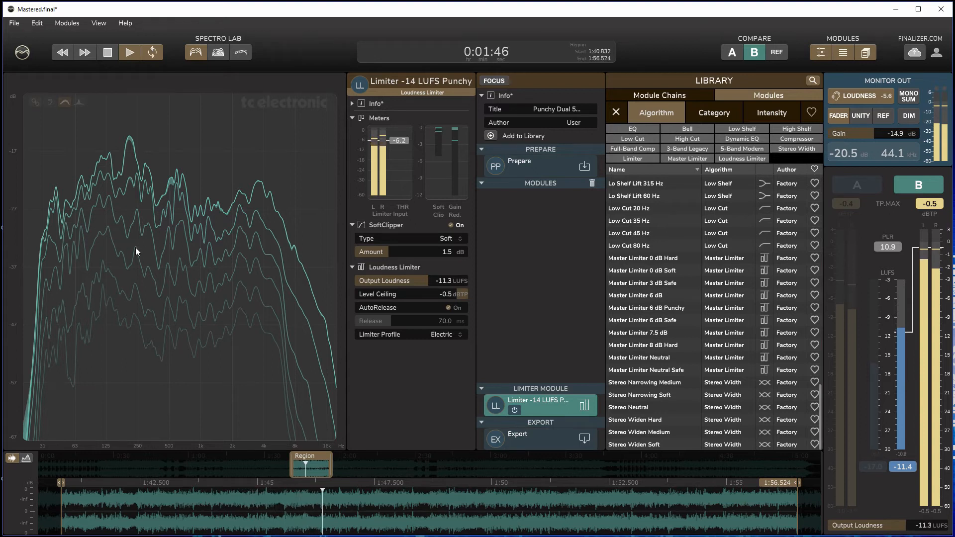
pyautogui.press('space')
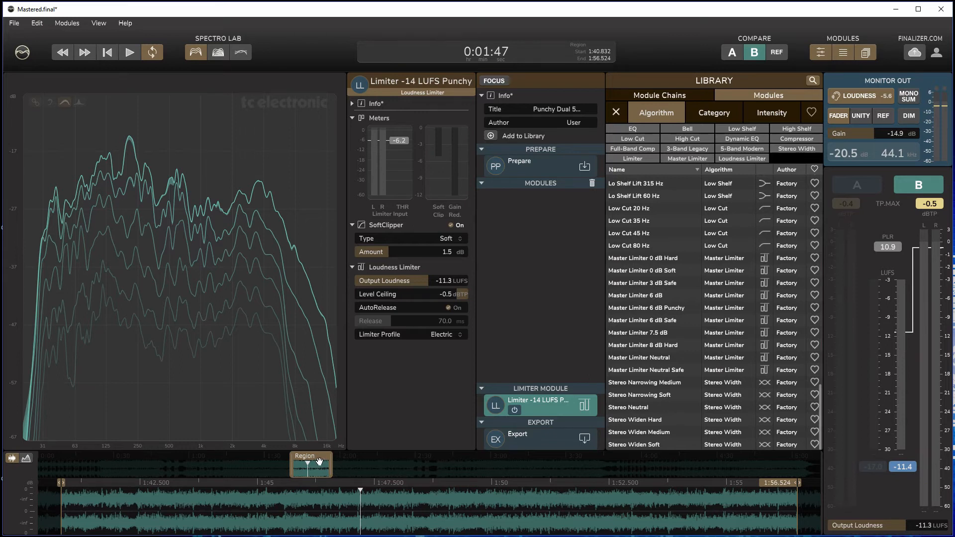
pyautogui.moveTo(319, 460); pyautogui.dragTo(633, 453)
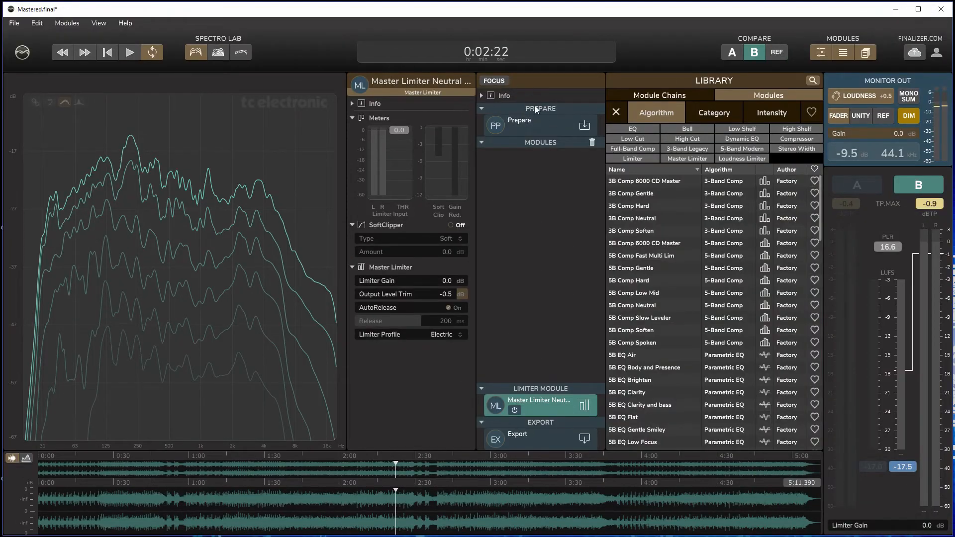
# - Review the Prepare settings and the module chain's info, and browse the library's module chains and single module presets
pyautogui.click(529, 125)
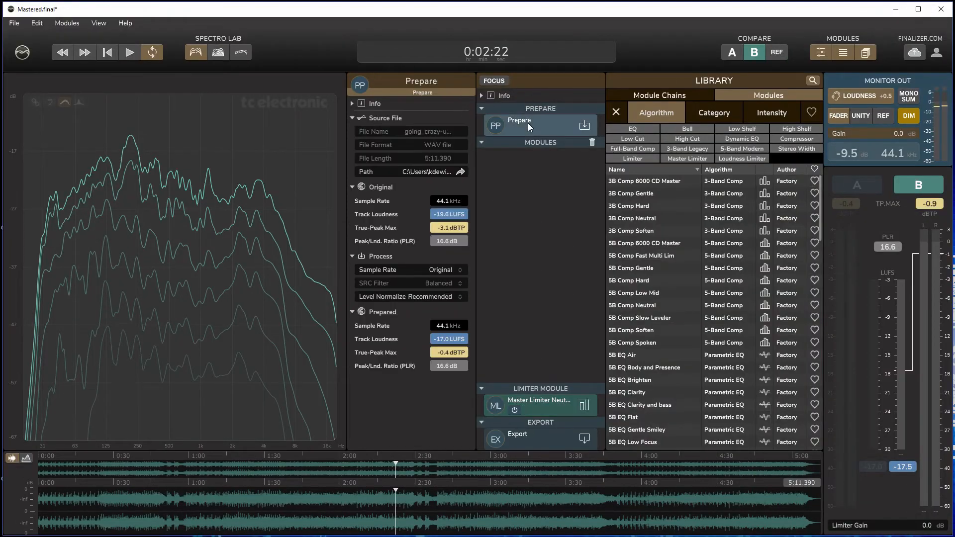
pyautogui.click(480, 94)
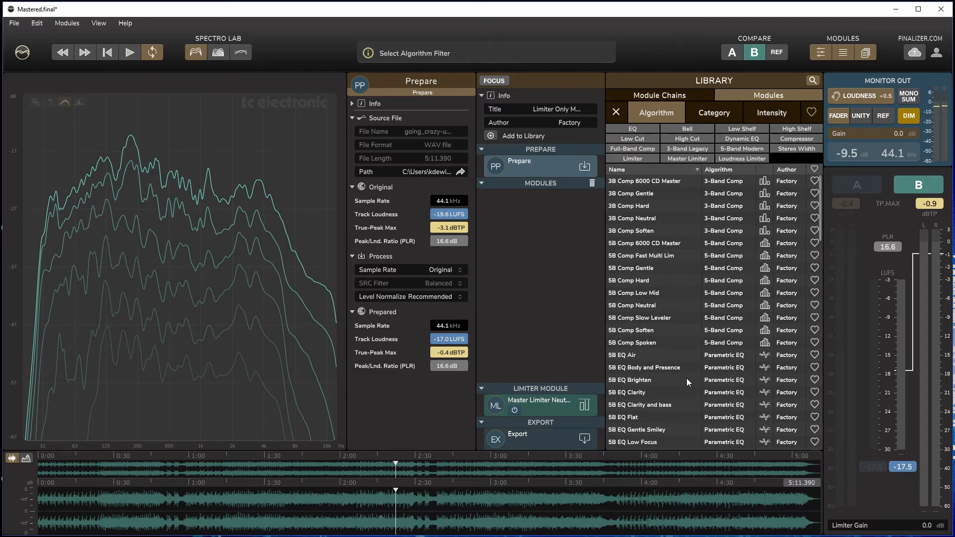
pyautogui.click(680, 96)
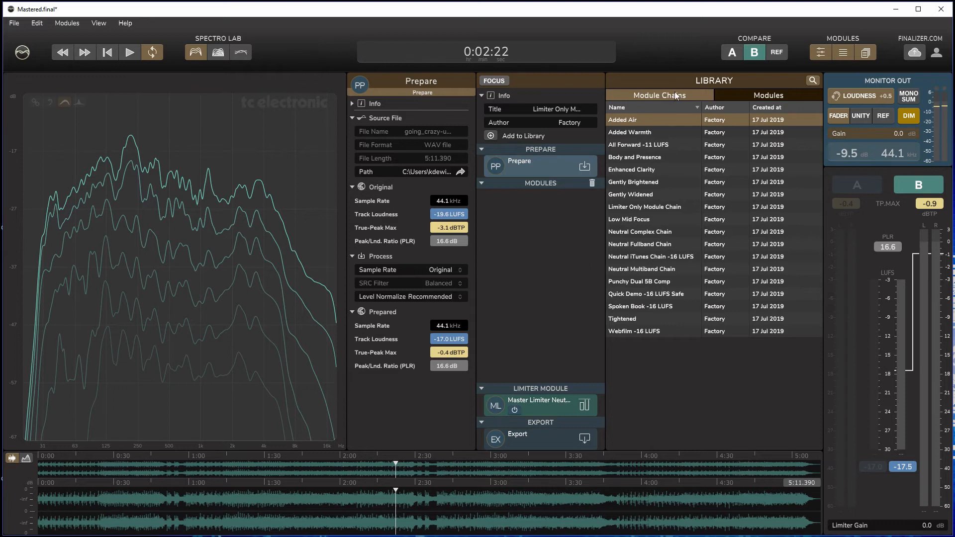
pyautogui.click(731, 94)
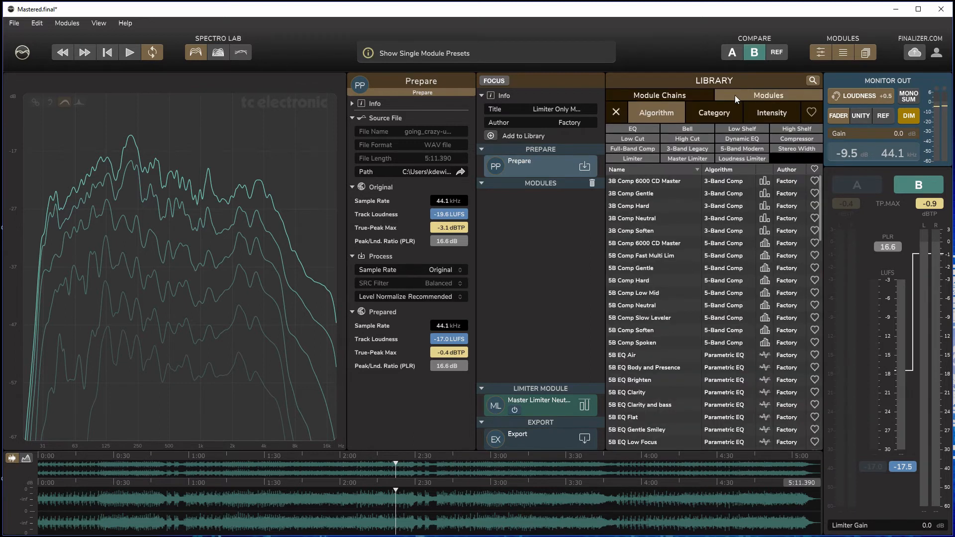
# - Look through the library's full list of single module presets, from the multiband compressors to the master limiters and stereo width presets
pyautogui.scroll(-10, 665, 323)
pyautogui.scroll(-3, 670, 315)
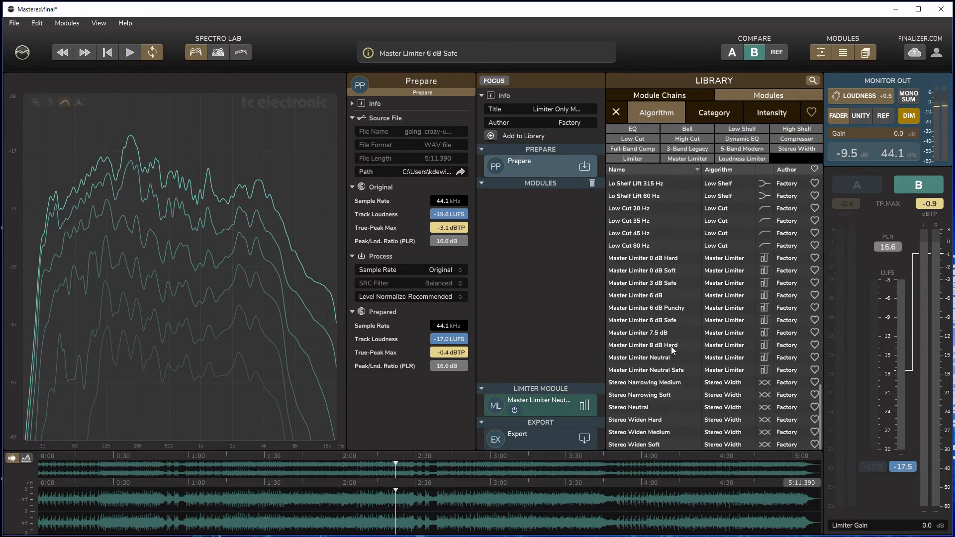
pyautogui.scroll(5, 672, 359)
pyautogui.scroll(-5, 672, 359)
pyautogui.scroll(5, 671, 359)
pyautogui.scroll(12, 671, 360)
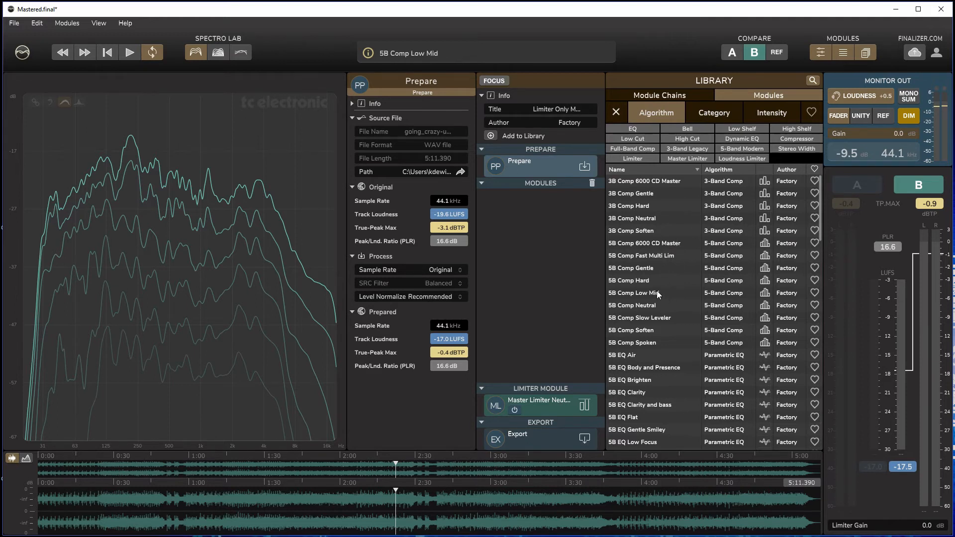
pyautogui.scroll(-20, 656, 290)
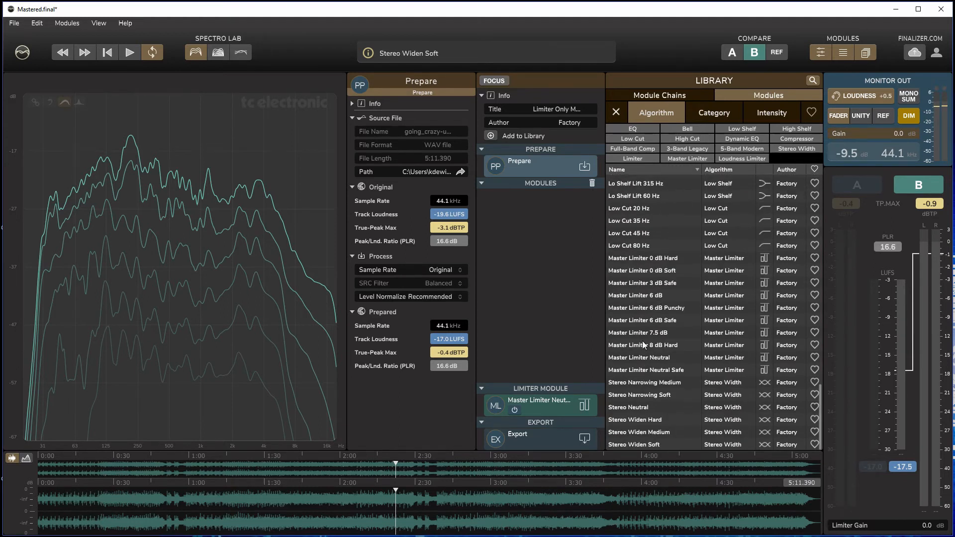
pyautogui.scroll(10, 640, 336)
pyautogui.scroll(-3, 640, 336)
pyautogui.scroll(15, 640, 337)
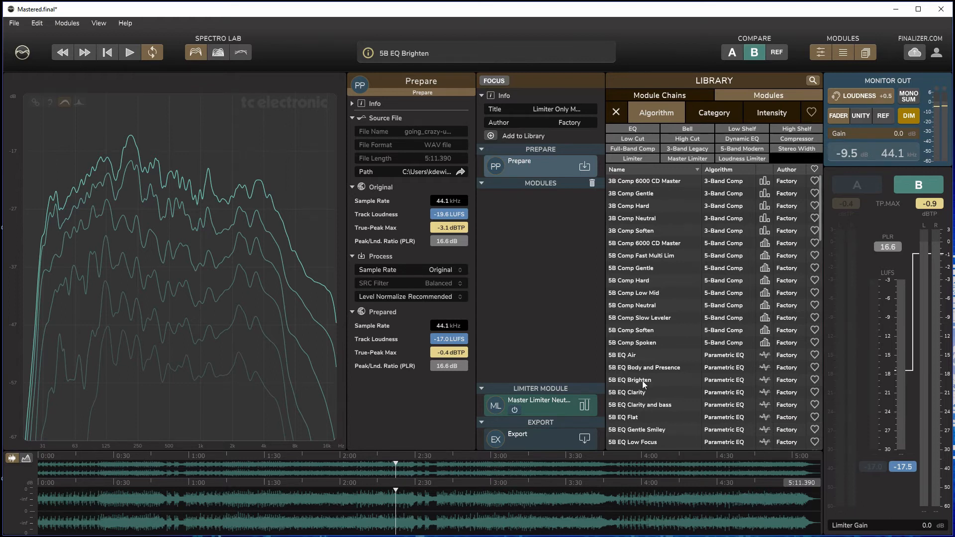
pyautogui.scroll(-20, 643, 381)
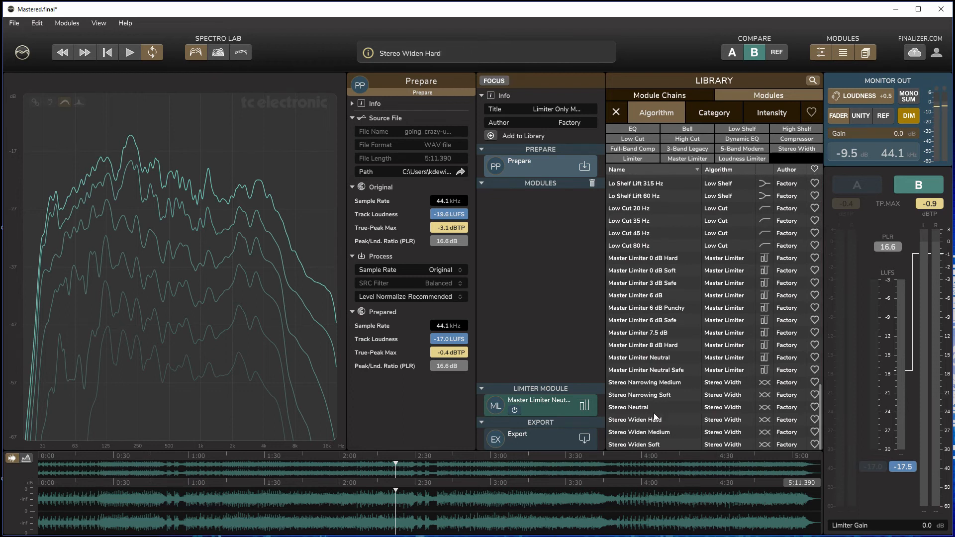
pyautogui.scroll(15, 644, 416)
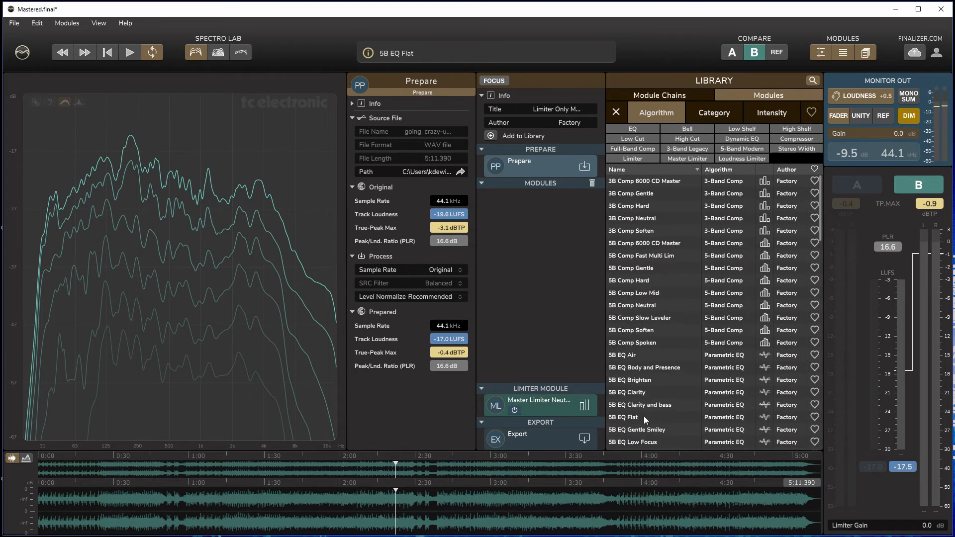
pyautogui.scroll(-3, 644, 416)
pyautogui.scroll(-10, 644, 416)
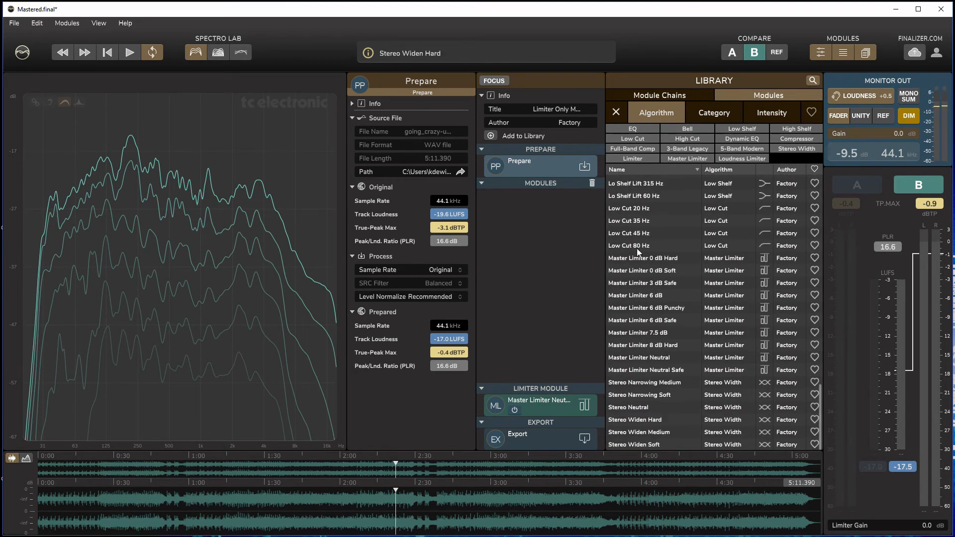
pyautogui.scroll(10, 658, 368)
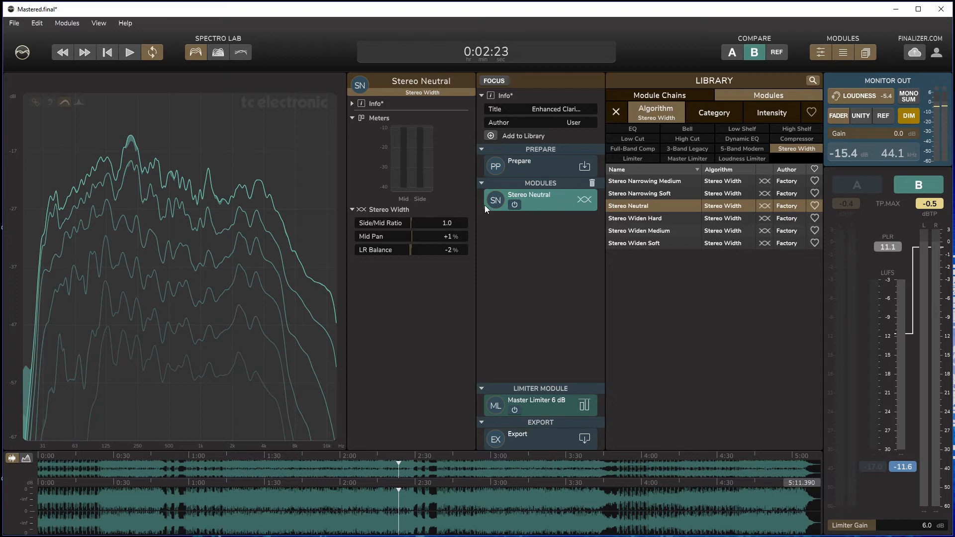
# - Clear the Stereo Neutral module from the chain and review the Prepare module's info and source file details
pyautogui.click(591, 184)
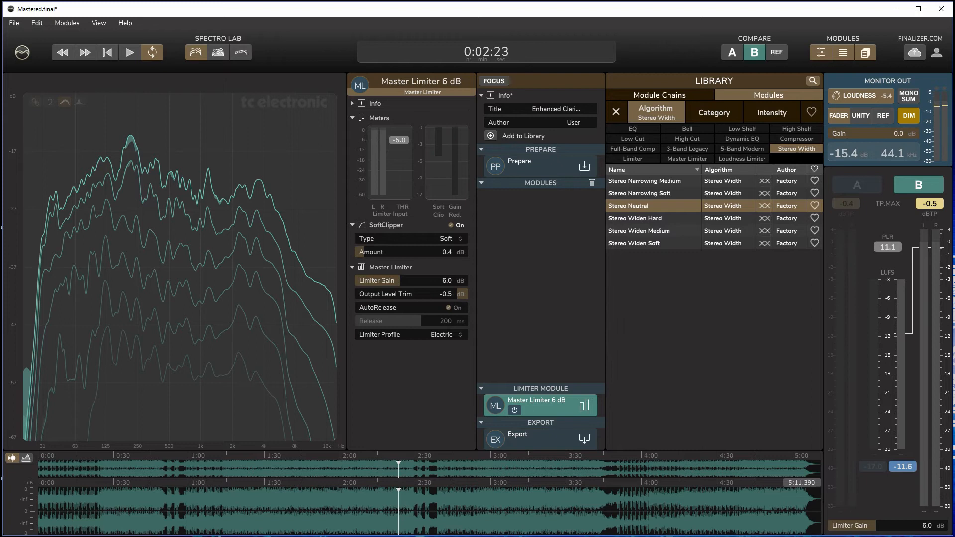
pyautogui.click(538, 169)
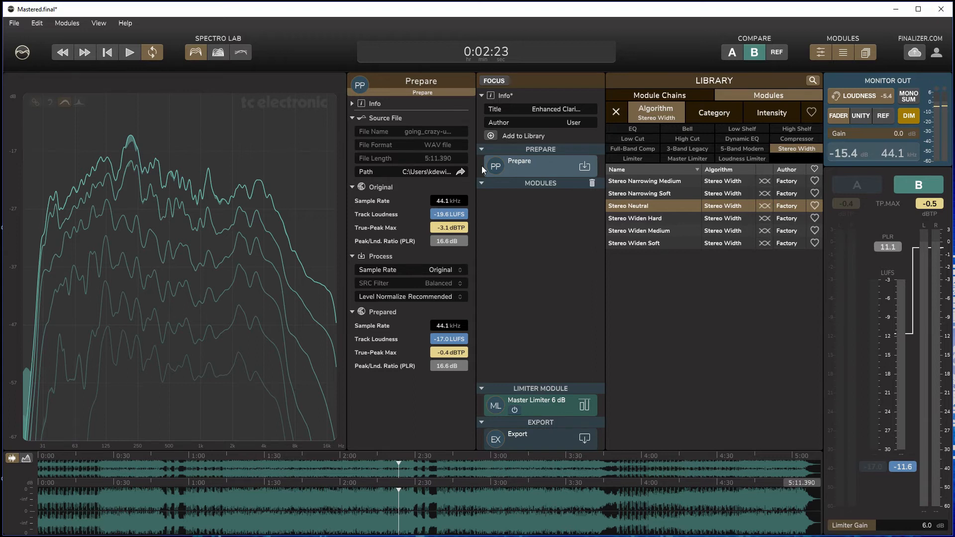
pyautogui.click(354, 106)
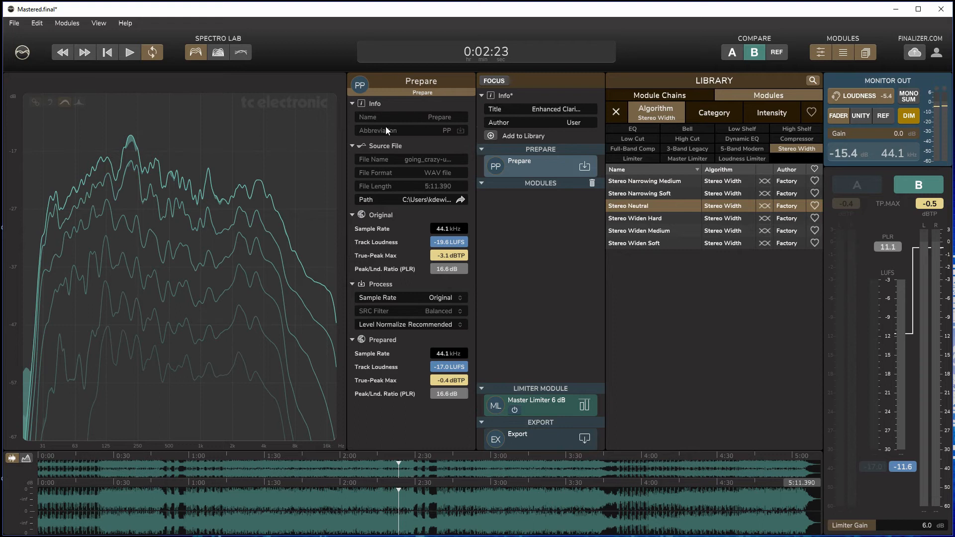
pyautogui.click(352, 104)
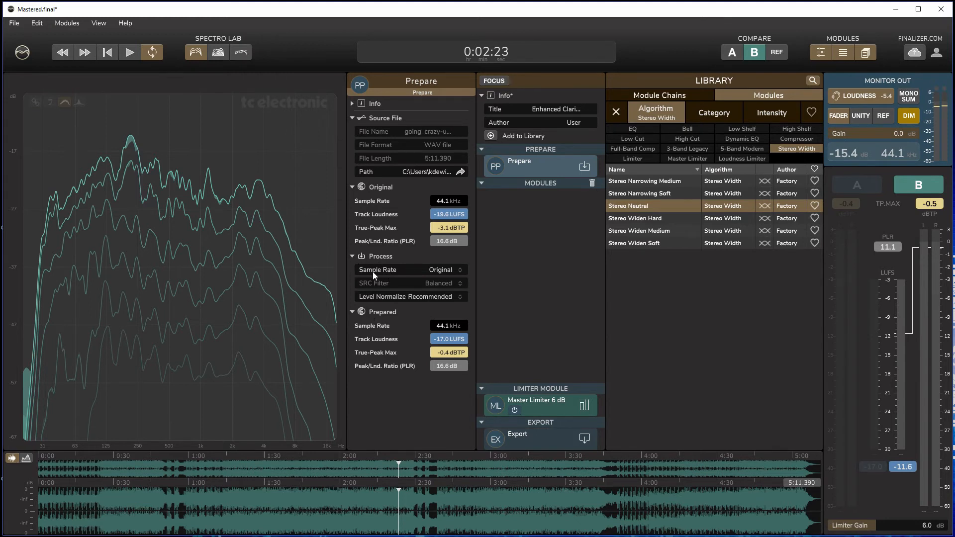
# - Try a processing sample rate of 44100 for the prepared track and return it to Original
pyautogui.click(436, 268)
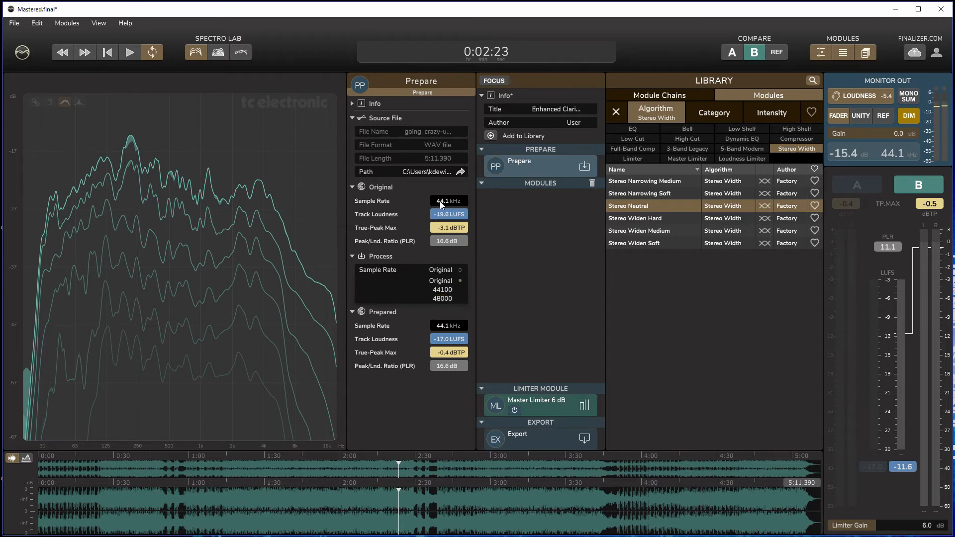
pyautogui.click(445, 291)
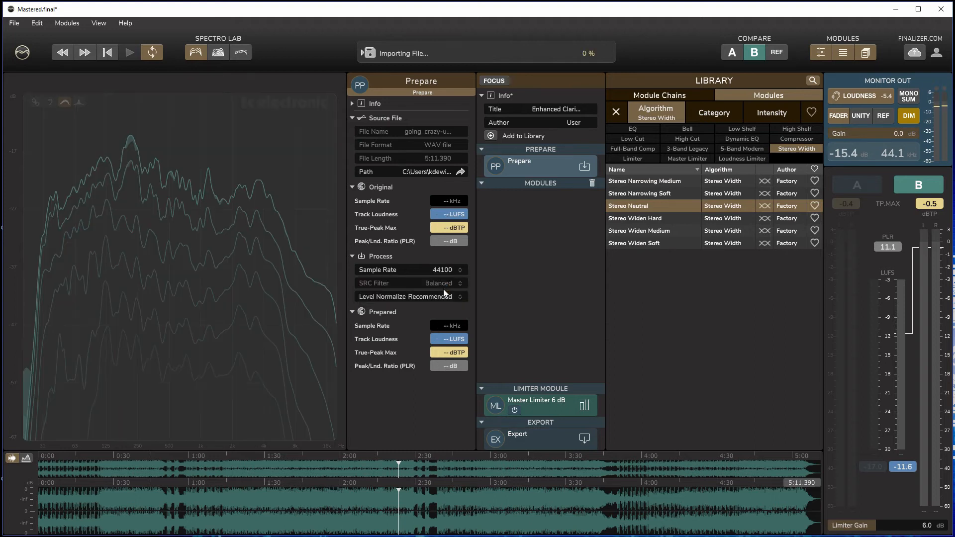
pyautogui.click(462, 271)
pyautogui.click(458, 270)
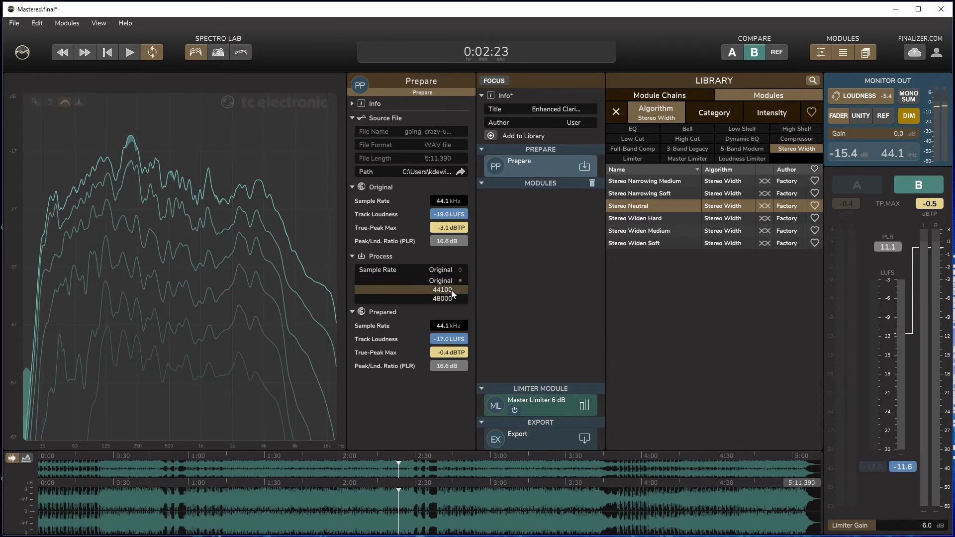
pyautogui.click(455, 259)
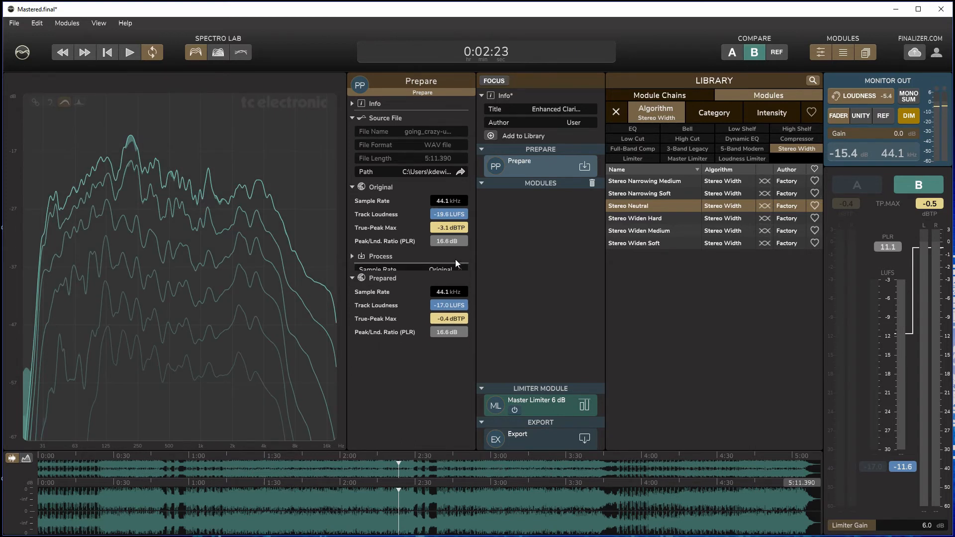
pyautogui.click(360, 257)
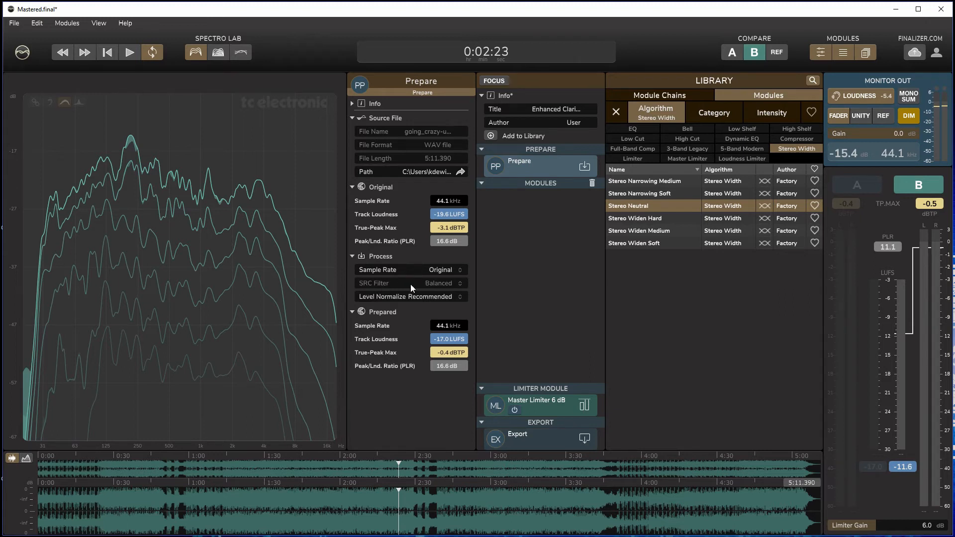
# - Try a processing sample rate of 48000, look at the SRC filter options, and restore the original rate
pyautogui.click(438, 273)
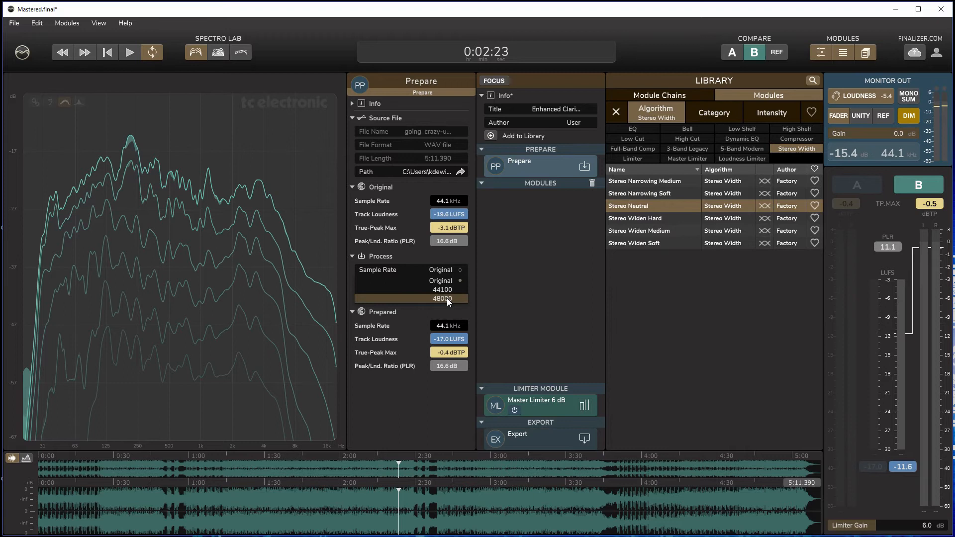
pyautogui.click(447, 298)
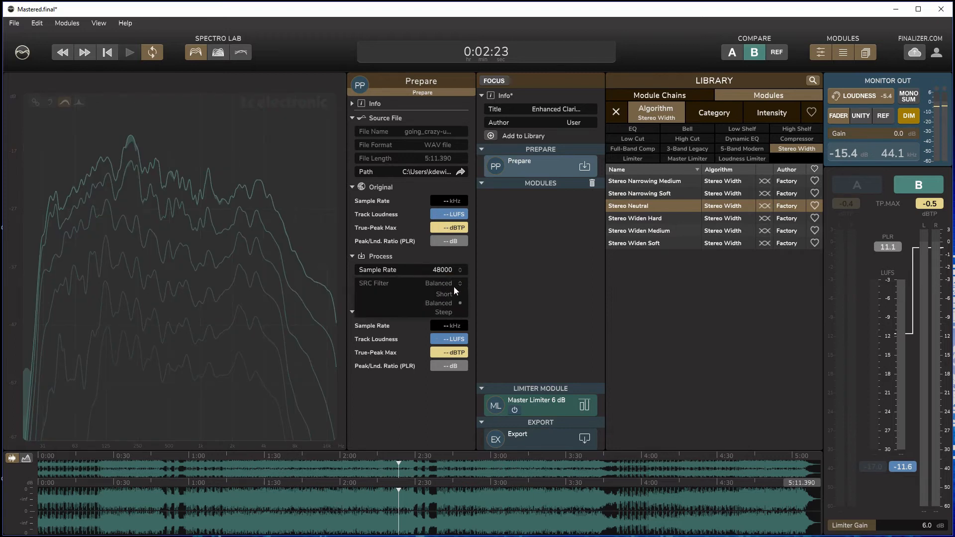
pyautogui.click(453, 287)
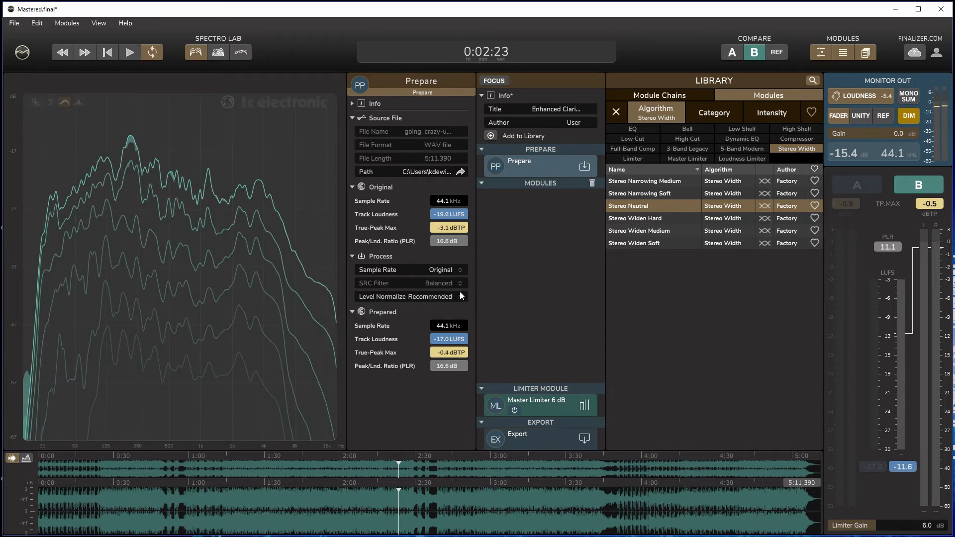
# - Review the Level Normalize targets available for preparing the source track
pyautogui.click(458, 297)
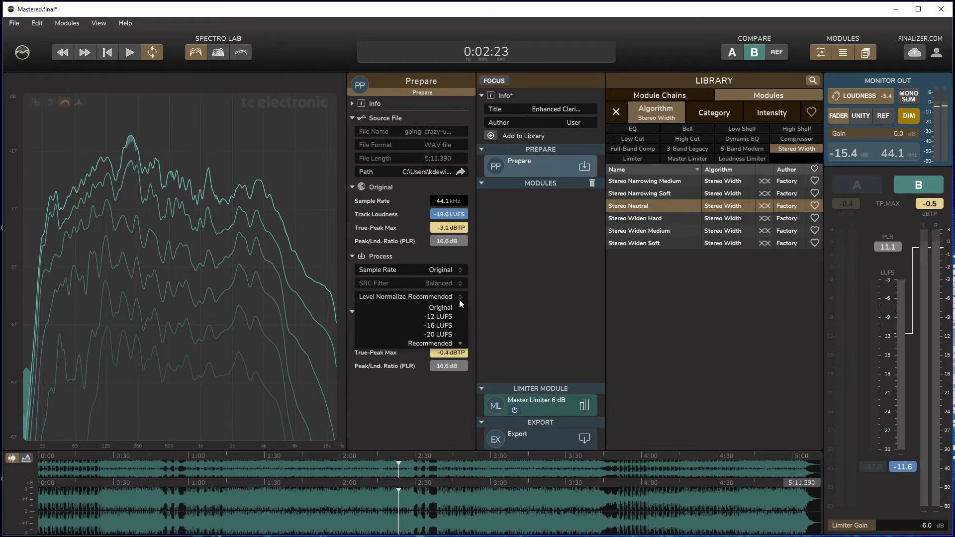
pyautogui.click(459, 299)
pyautogui.click(459, 299)
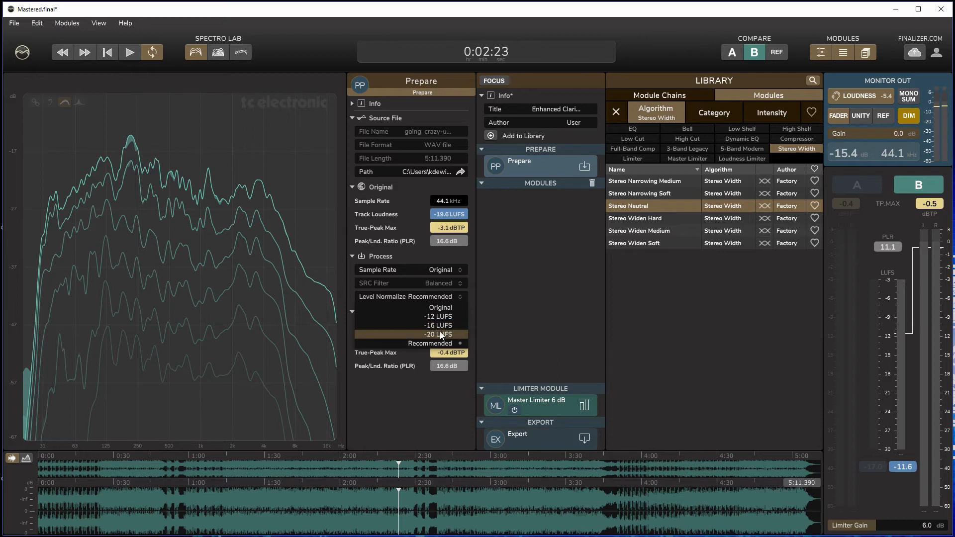
pyautogui.click(459, 299)
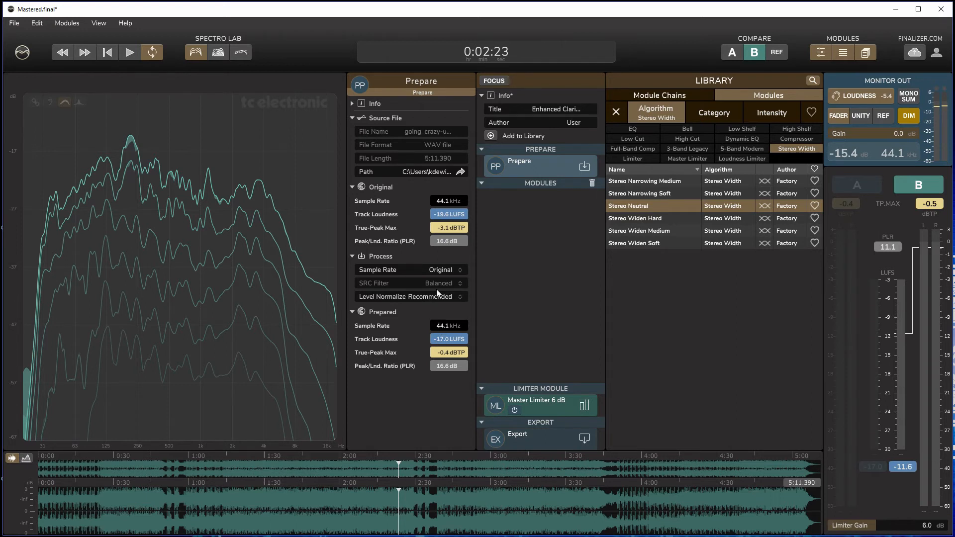
# - Try Level Normalize at -20 LUFS and at -12 LUFS, and return it to Recommended
pyautogui.click(452, 291)
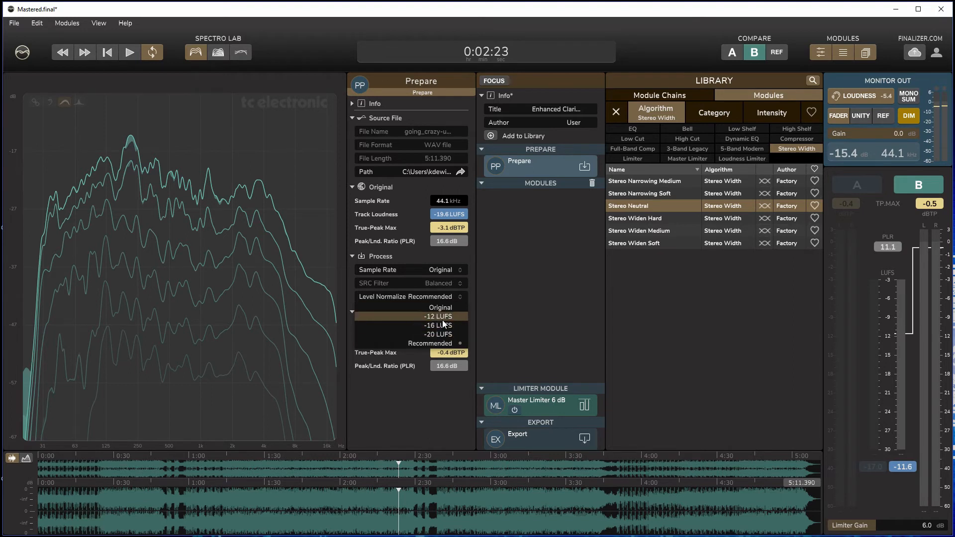
pyautogui.click(449, 334)
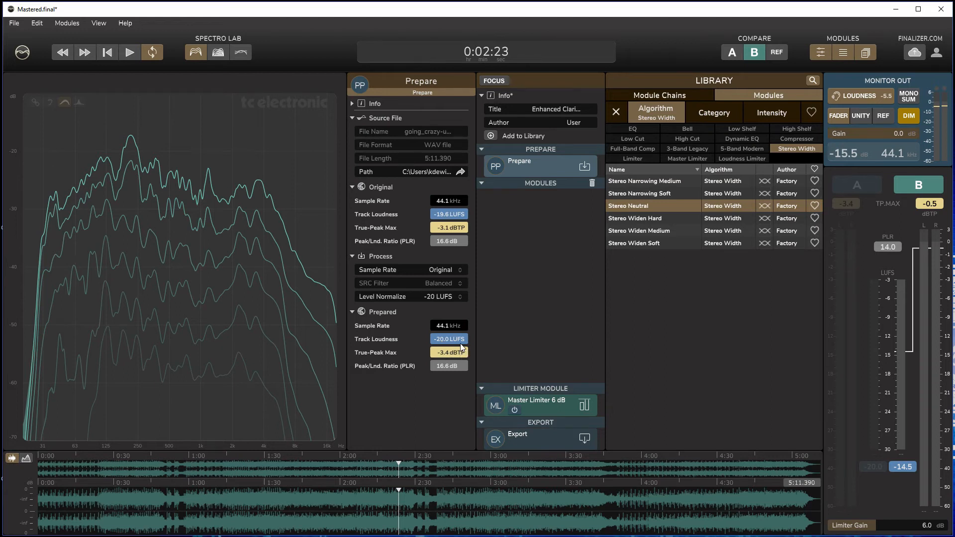
pyautogui.click(457, 299)
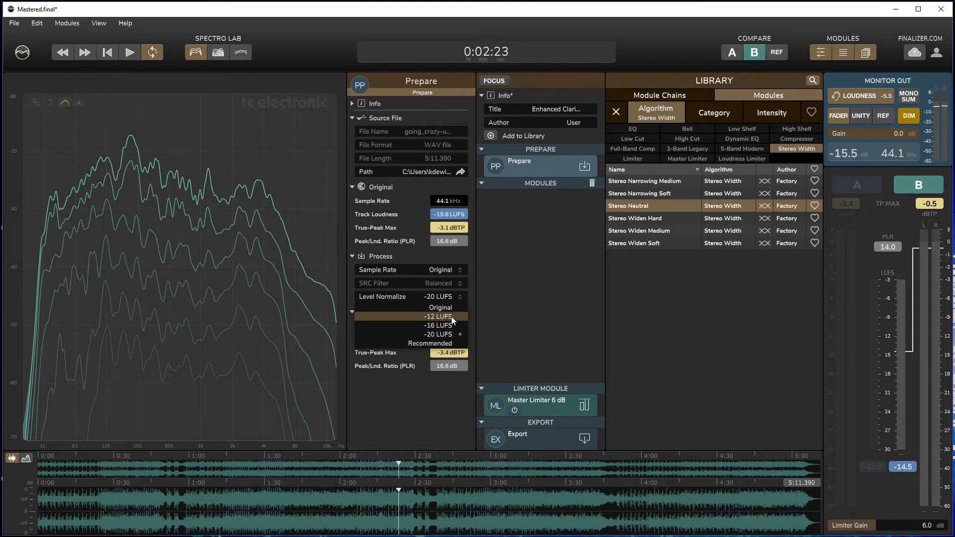
pyautogui.click(451, 316)
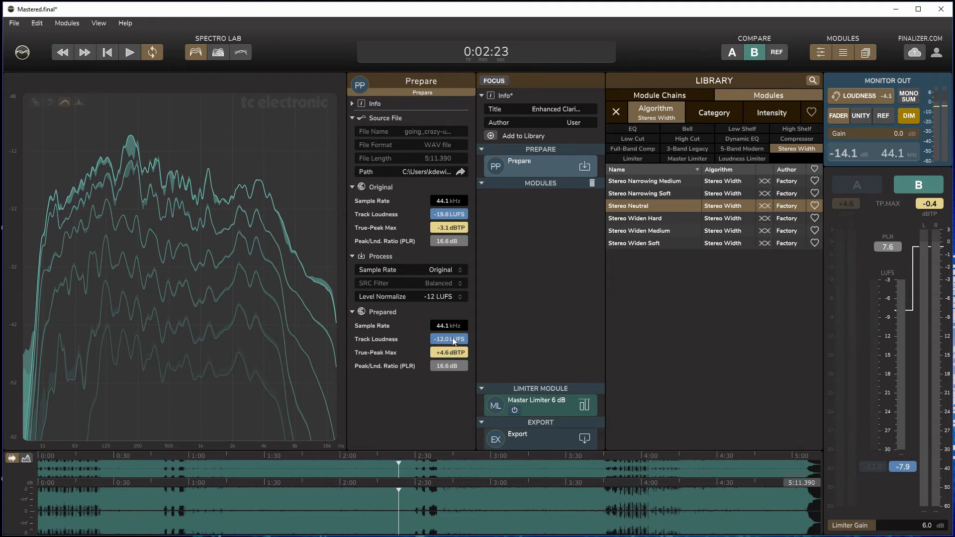
pyautogui.click(453, 301)
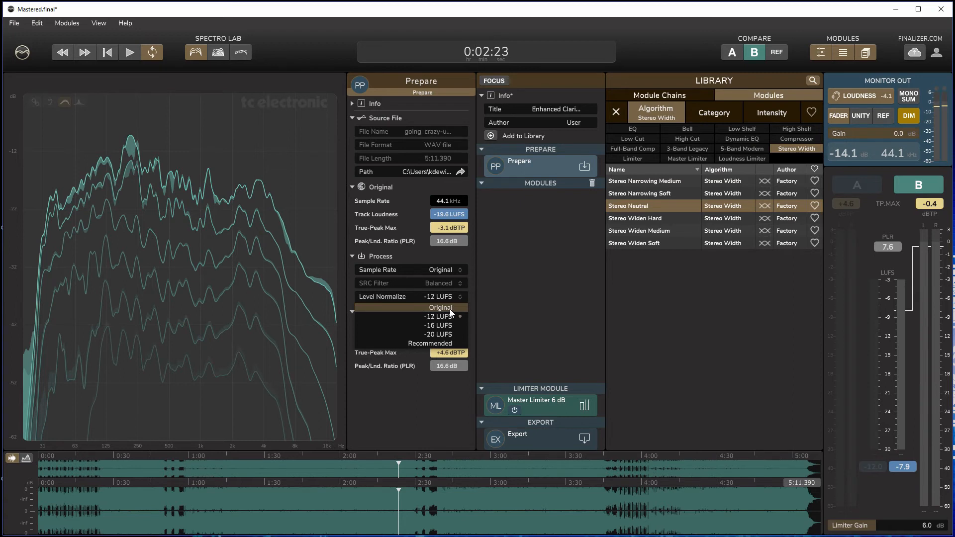
pyautogui.click(446, 343)
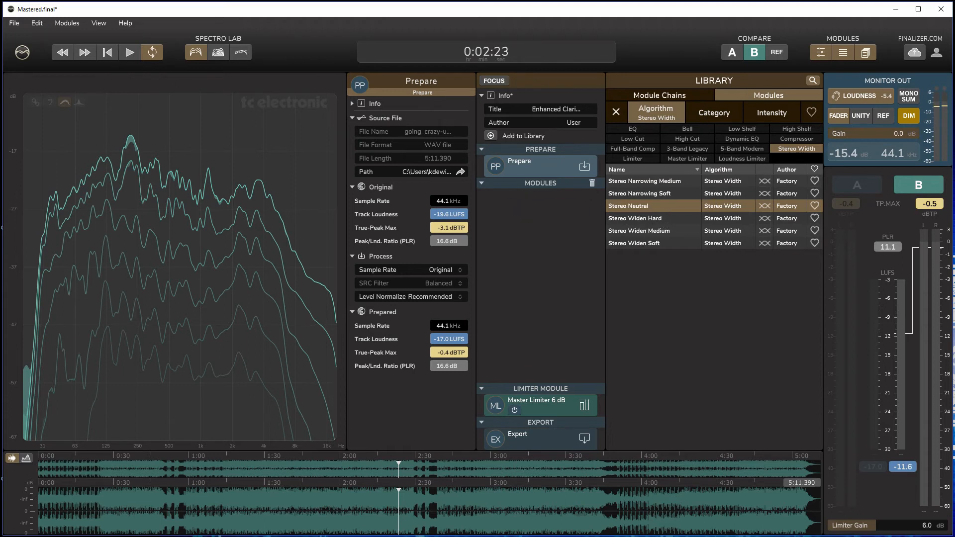
# - Show the limiter module's settings, open the Export settings, and check the file format options, keeping Wave
pyautogui.click(551, 407)
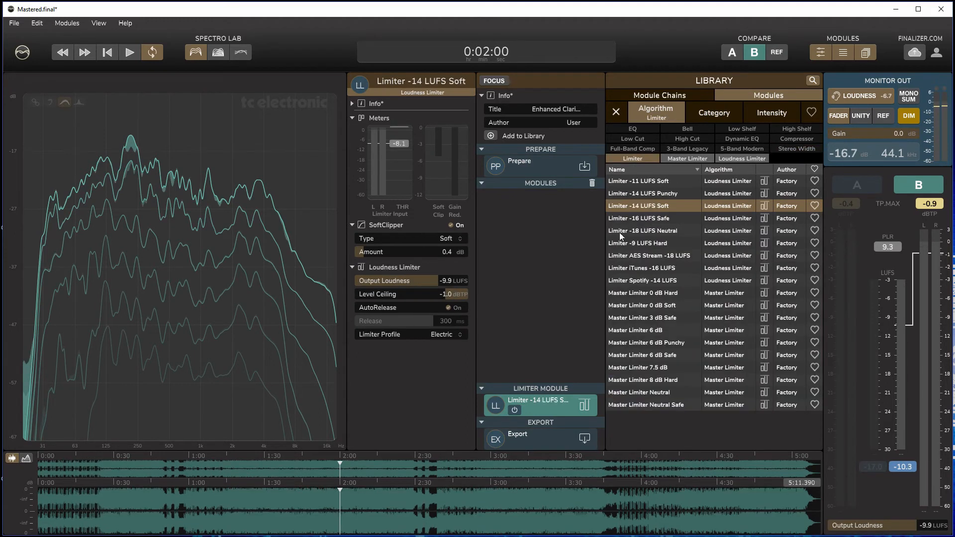
pyautogui.click(550, 435)
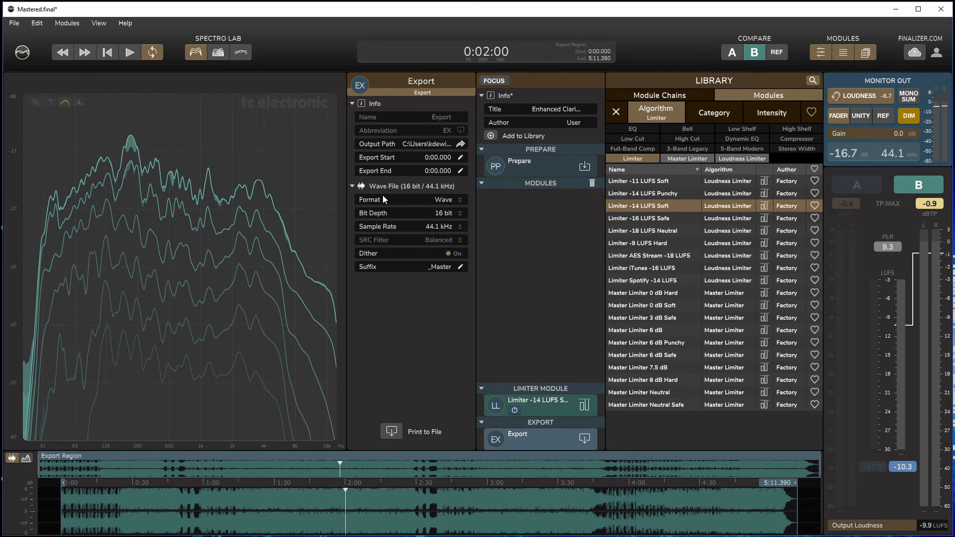
pyautogui.click(453, 198)
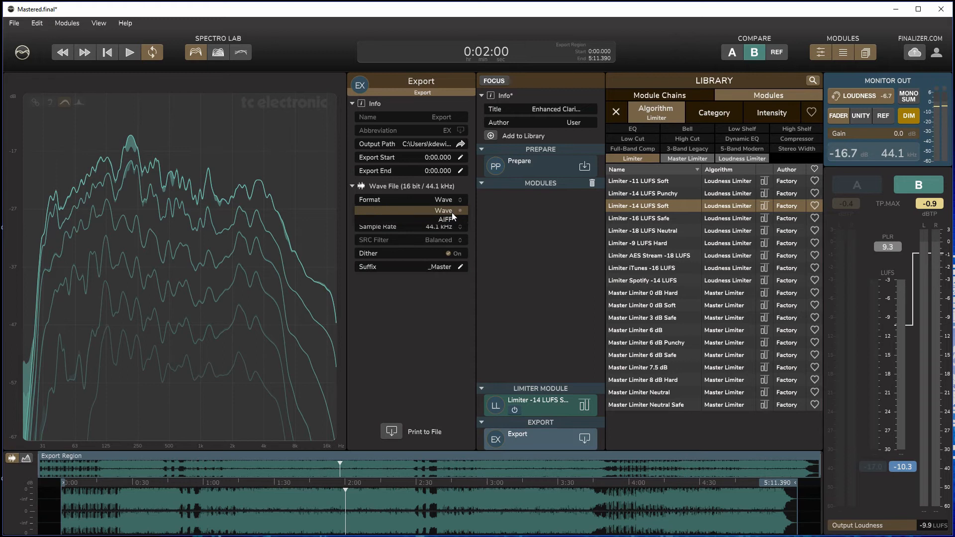
pyautogui.click(457, 209)
# - Review the export bit depth and sample rate options, keeping 16 bit and 44.1 kHz
pyautogui.click(459, 213)
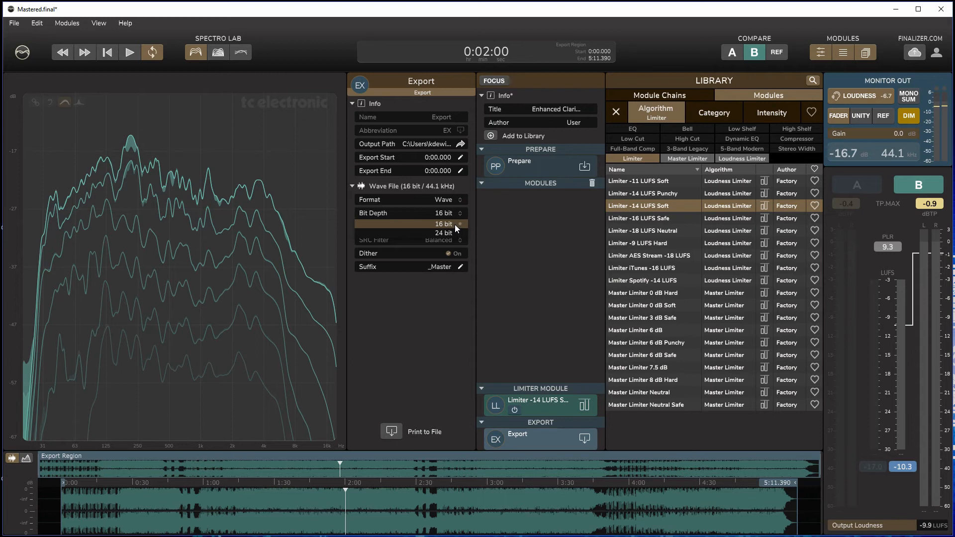
pyautogui.click(452, 230)
pyautogui.click(454, 215)
pyautogui.click(452, 224)
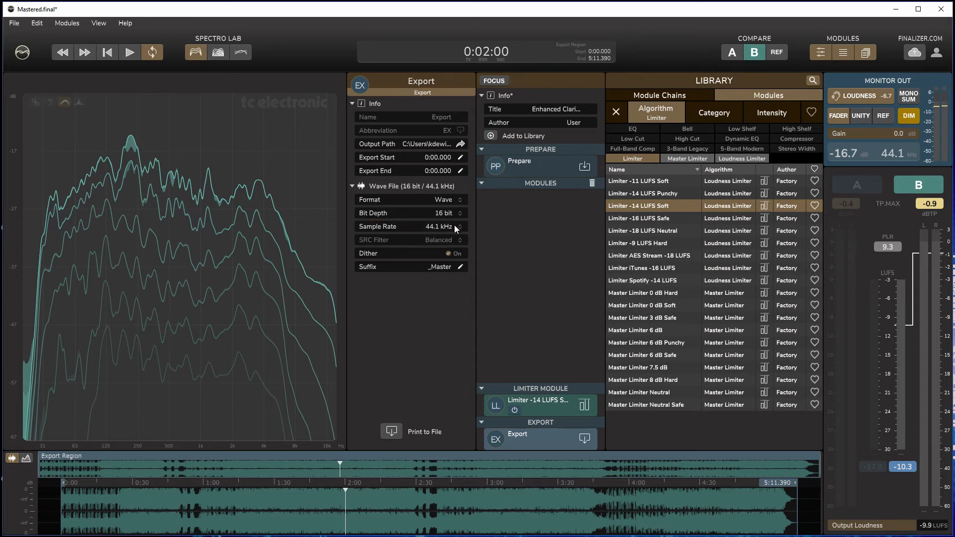
pyautogui.click(453, 226)
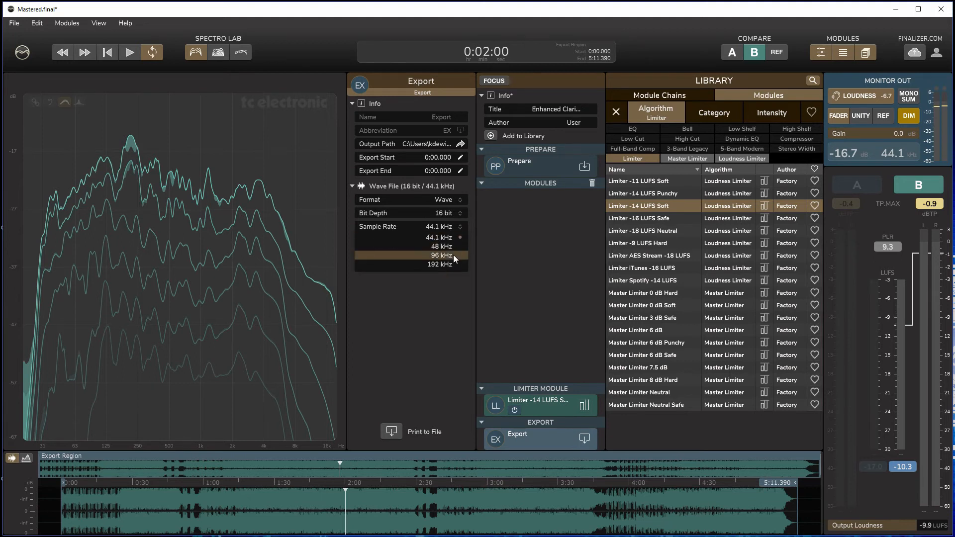
pyautogui.click(454, 225)
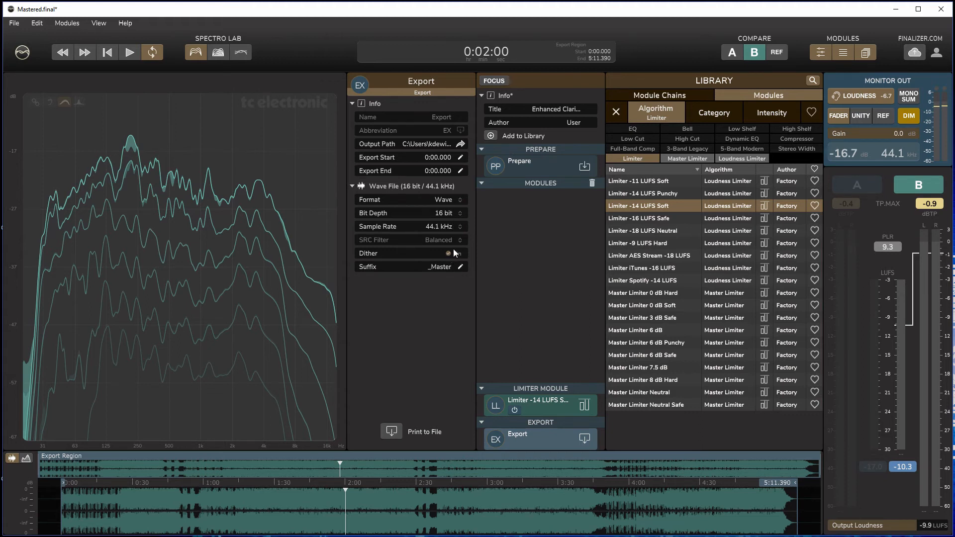
pyautogui.click(458, 213)
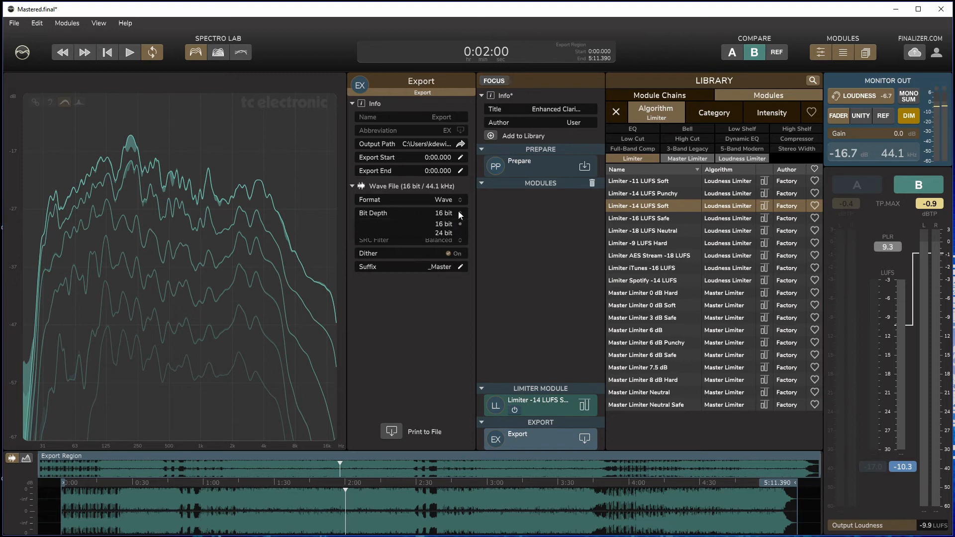
pyautogui.click(459, 211)
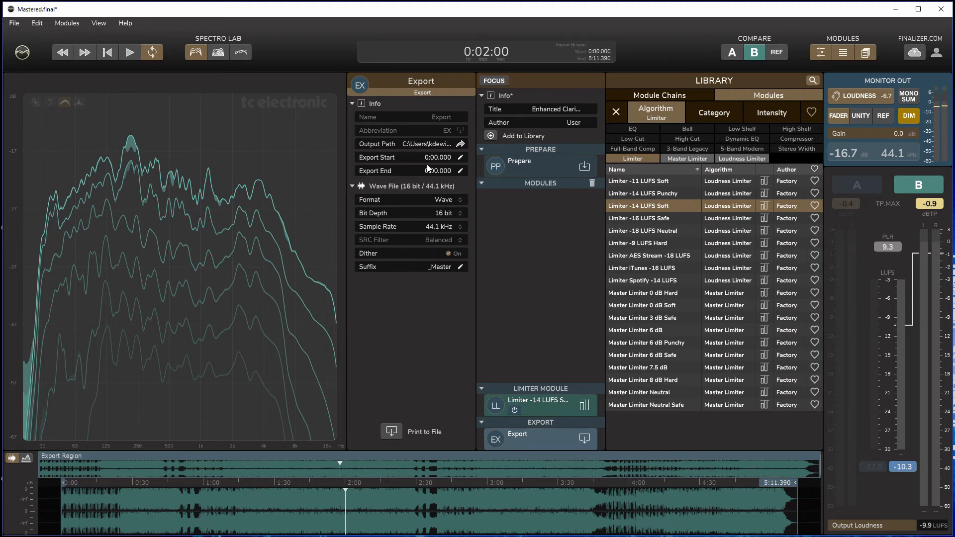
# - Try adjusting the start and end boundaries of the export region on the waveform
pyautogui.moveTo(61, 510)
pyautogui.mouseDown()
pyautogui.moveTo(102, 511)
pyautogui.moveTo(7, 509)
pyautogui.moveTo(59, 508)
pyautogui.moveTo(13, 505)
pyautogui.mouseUp()
pyautogui.moveTo(800, 504); pyautogui.dragTo(779, 503)
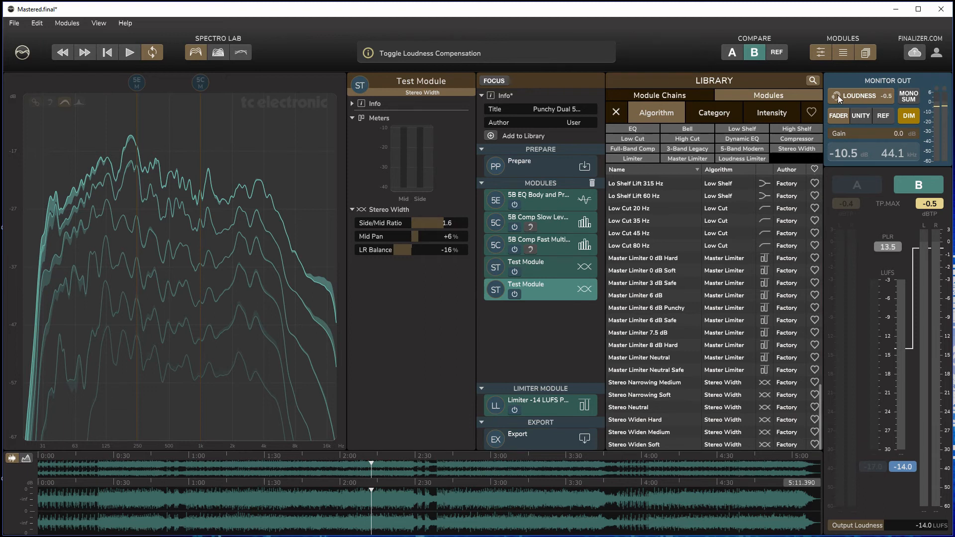
# - Turn off loudness compensation and delete all five processing modules from the chain, leaving the limiter in place
pyautogui.click(865, 97)
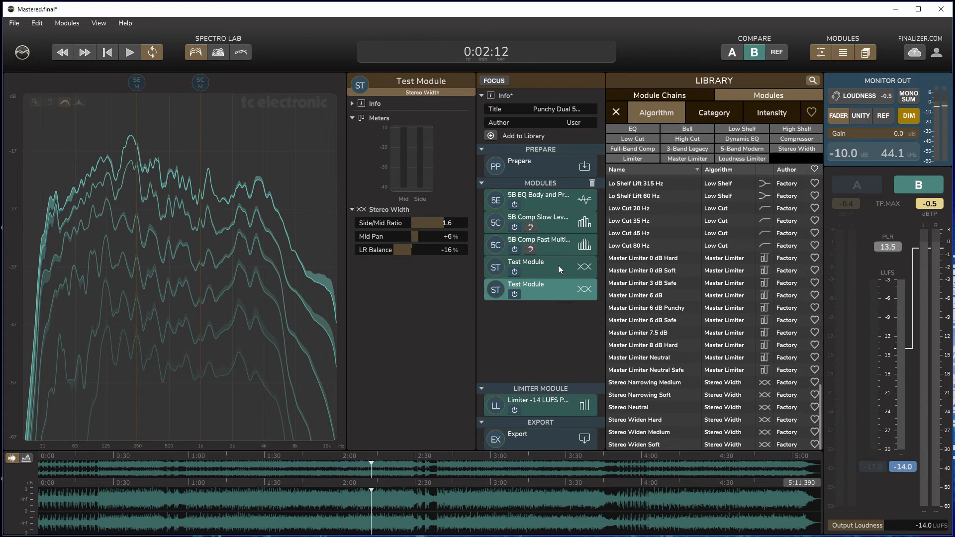
pyautogui.click(592, 185)
pyautogui.click(592, 183)
pyautogui.click(592, 183)
pyautogui.click(591, 184)
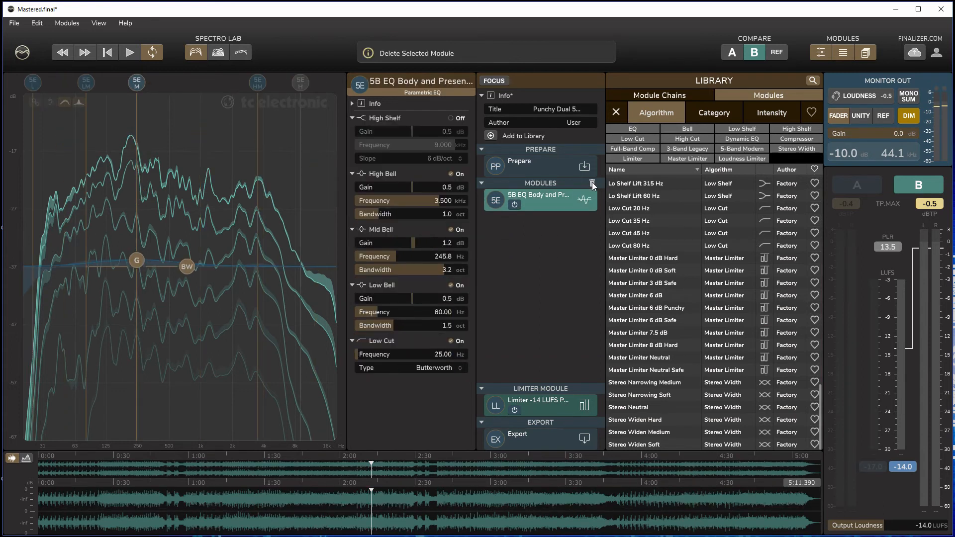
pyautogui.click(592, 183)
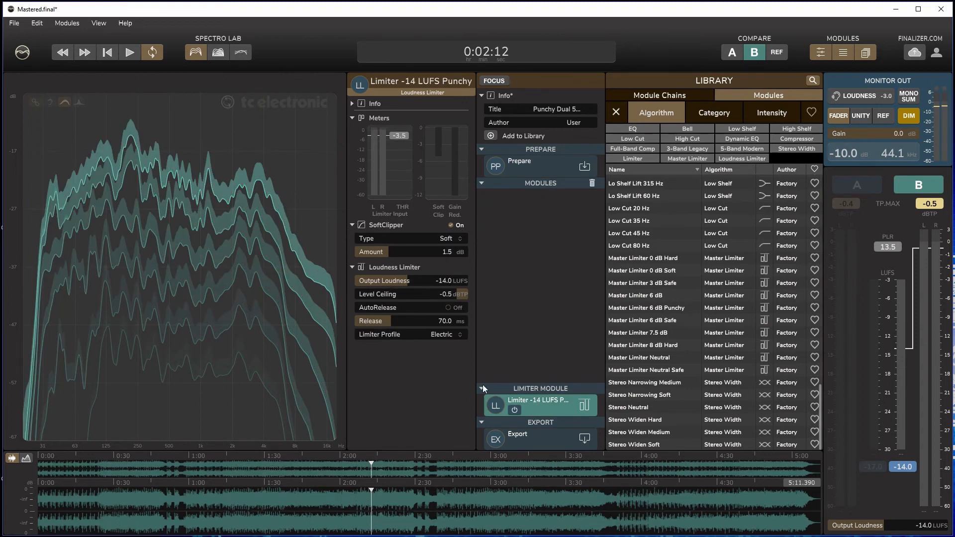
# - Bypass the limiter and listen from about 1:24 with loudness compensation on and off
pyautogui.click(515, 410)
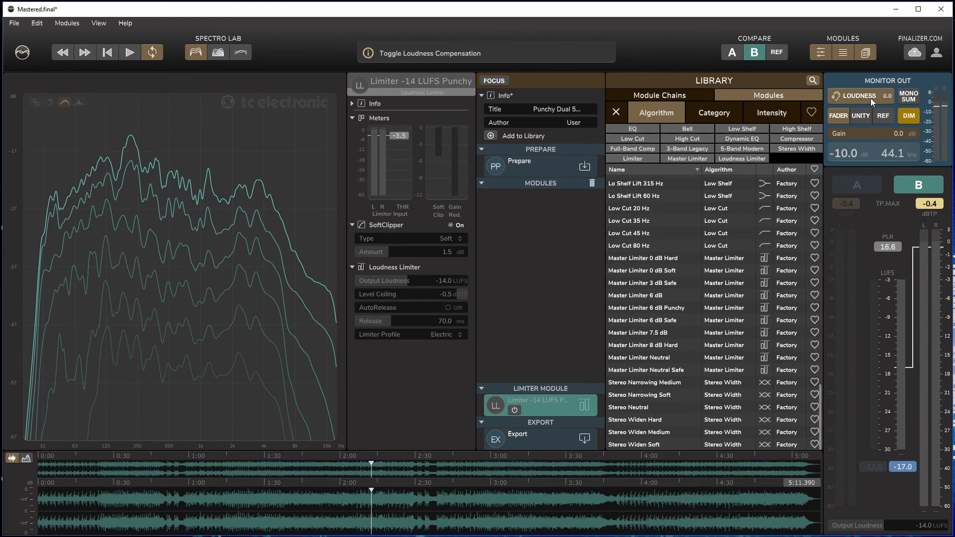
pyautogui.click(249, 498)
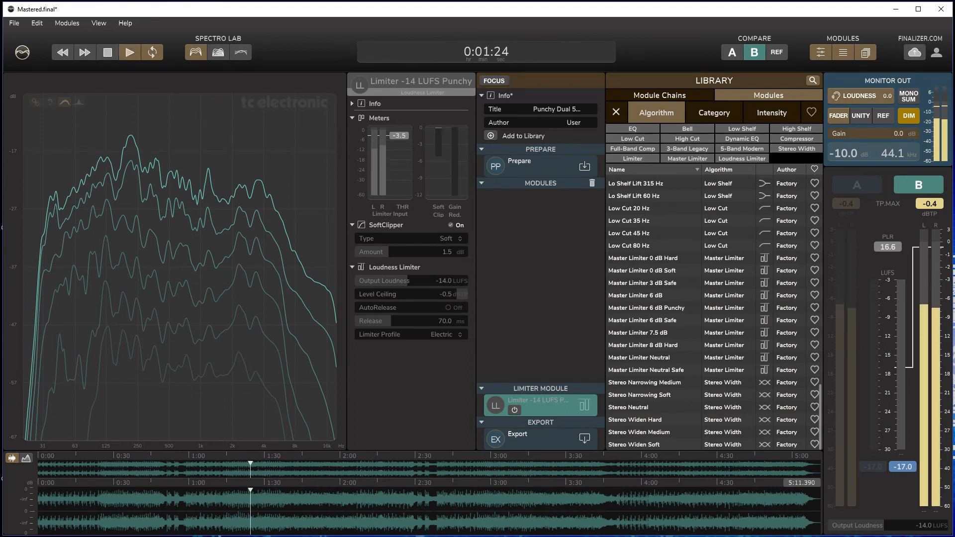
pyautogui.click(855, 98)
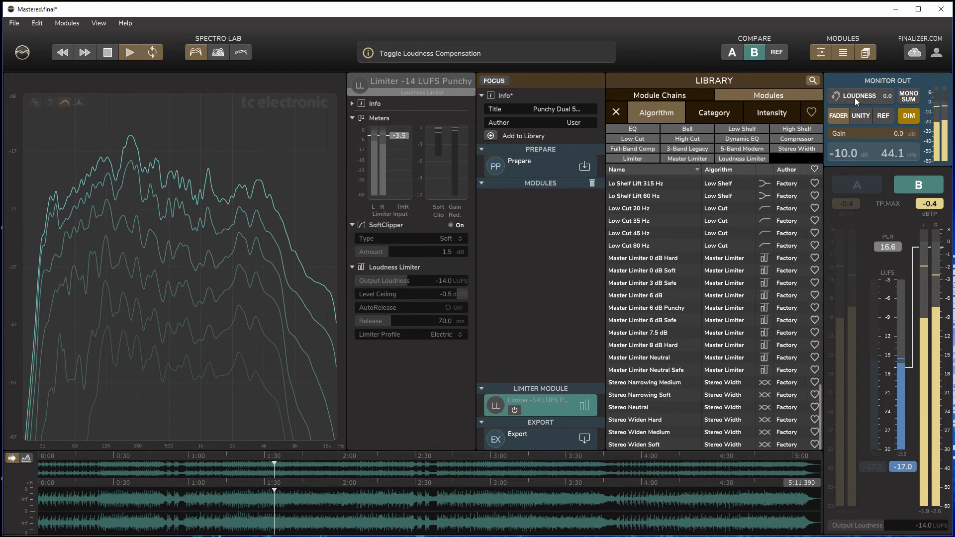
pyautogui.press('space')
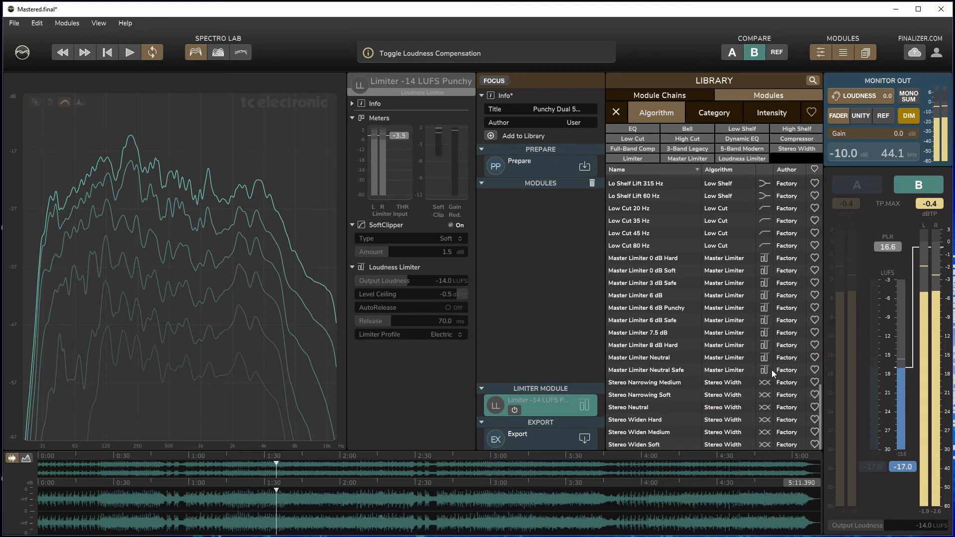
# - Re-enable the Limiter -14 LUFS Punchy module and turn on its AutoRelease
pyautogui.click(515, 412)
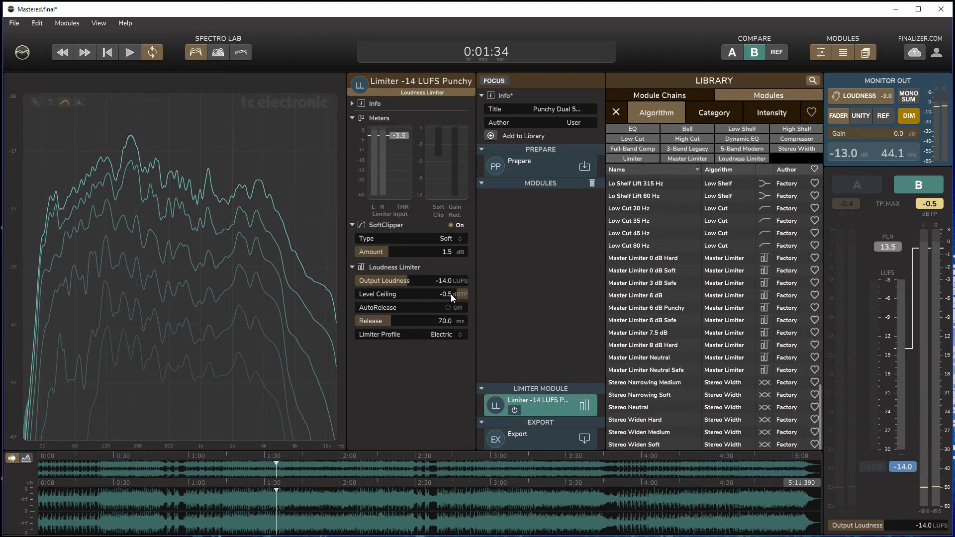
pyautogui.click(449, 307)
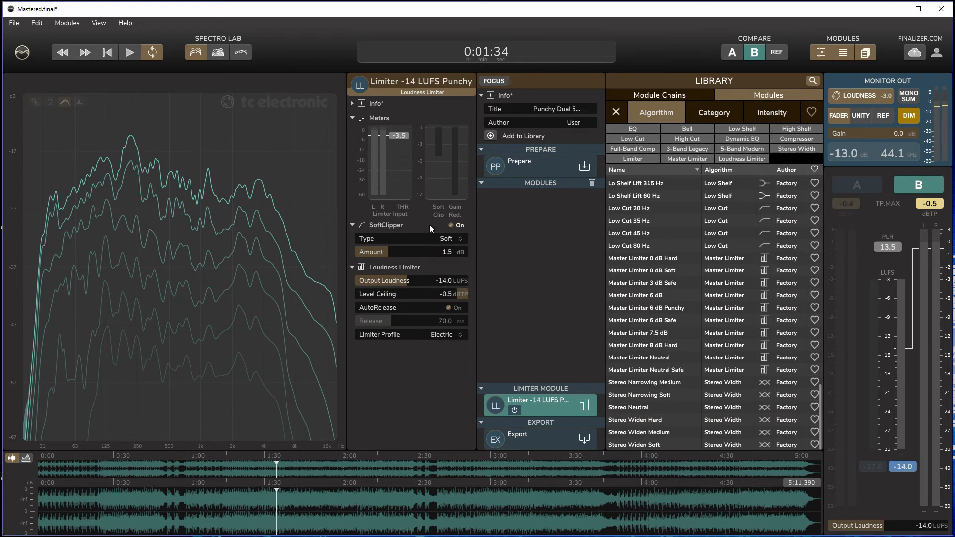
# - Play the limited track and compare it with loudness compensation off and on
pyautogui.press('space')
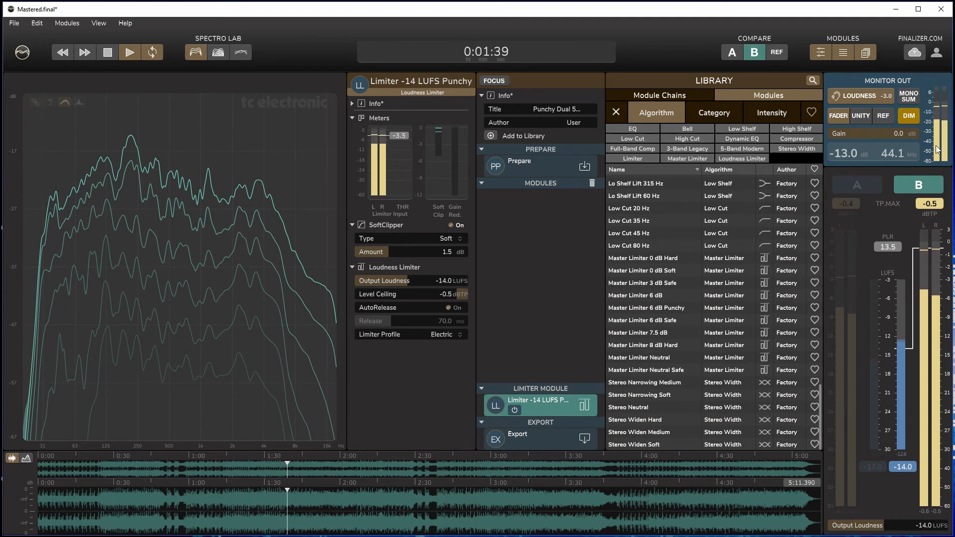
pyautogui.click(859, 98)
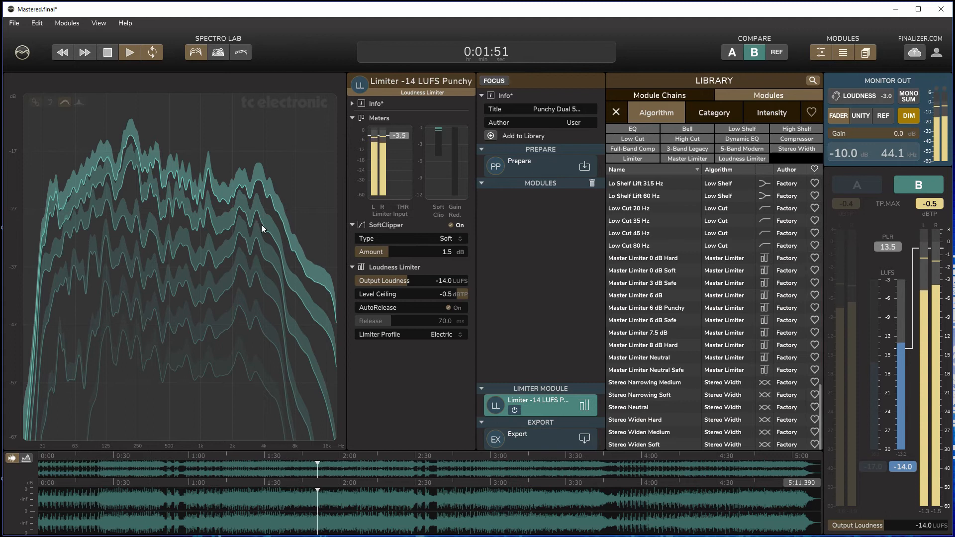
pyautogui.click(867, 97)
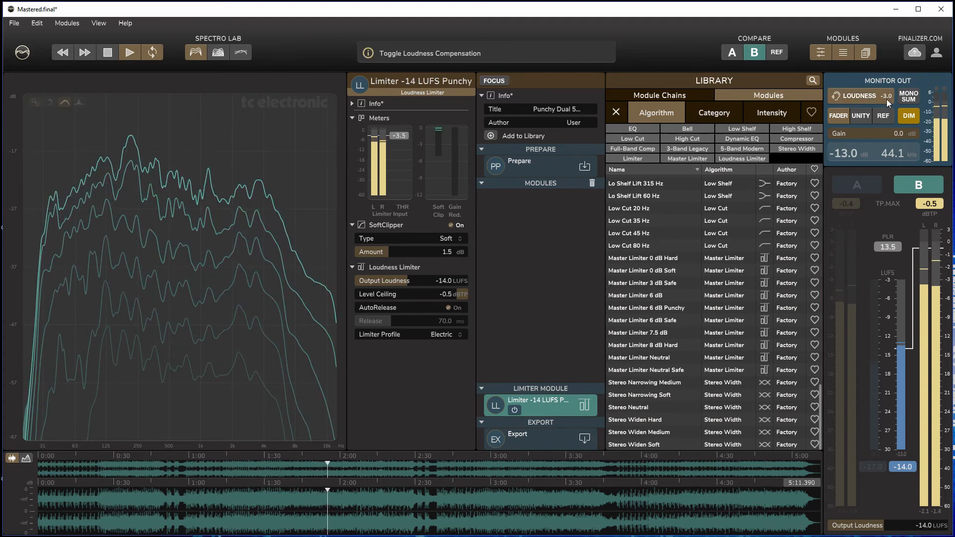
pyautogui.press('space')
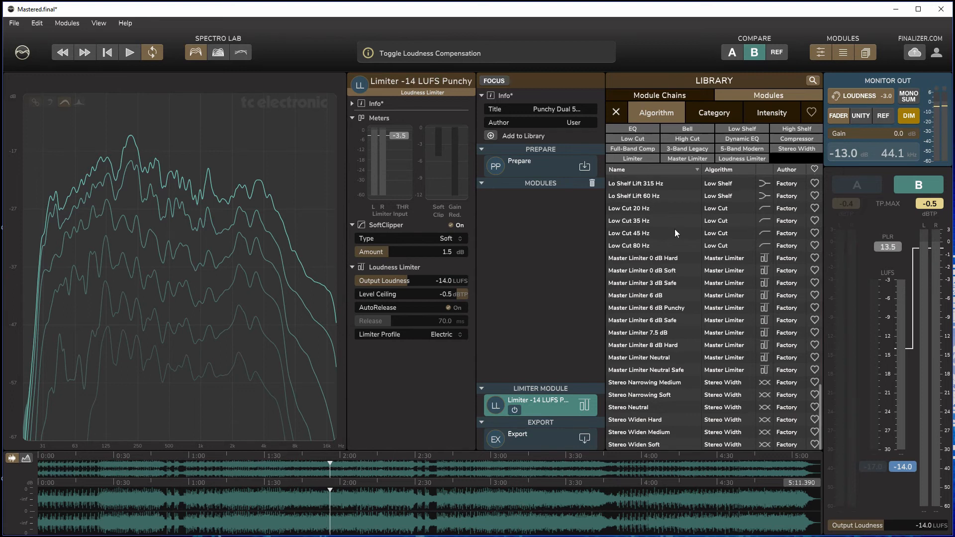
# - With loudness compensation off, listen from about 1:39 with the limiter bypassed and with it re-enabled
pyautogui.click(865, 96)
pyautogui.click(516, 412)
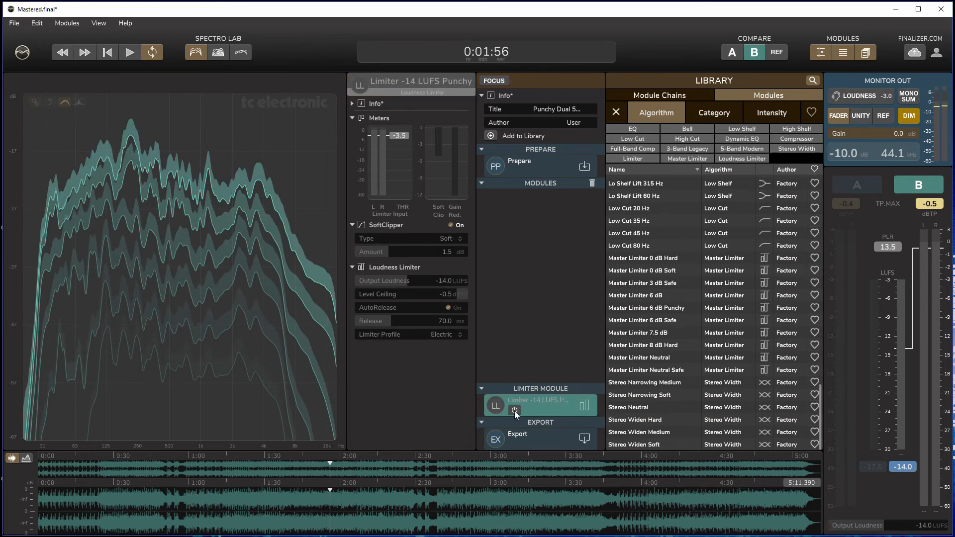
pyautogui.click(287, 502)
pyautogui.press('space')
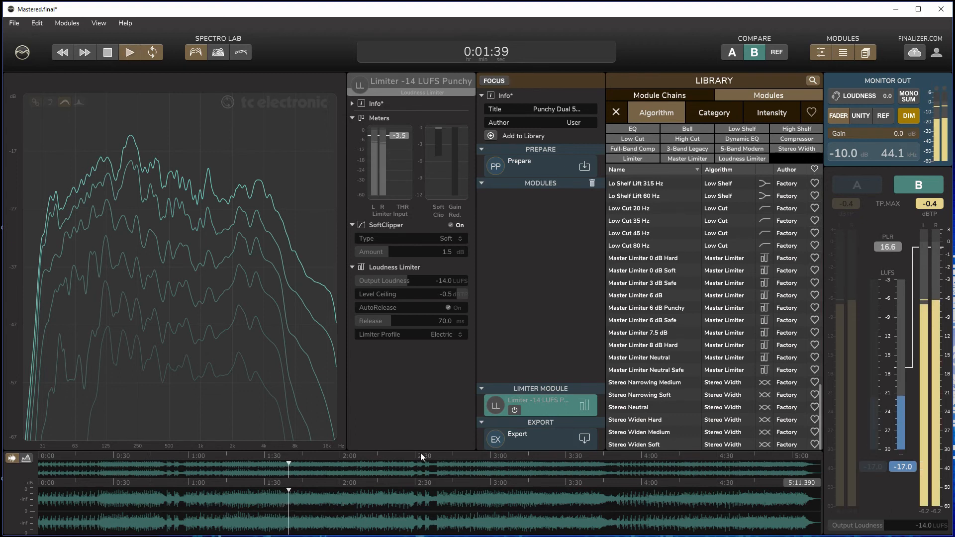
pyautogui.click(515, 411)
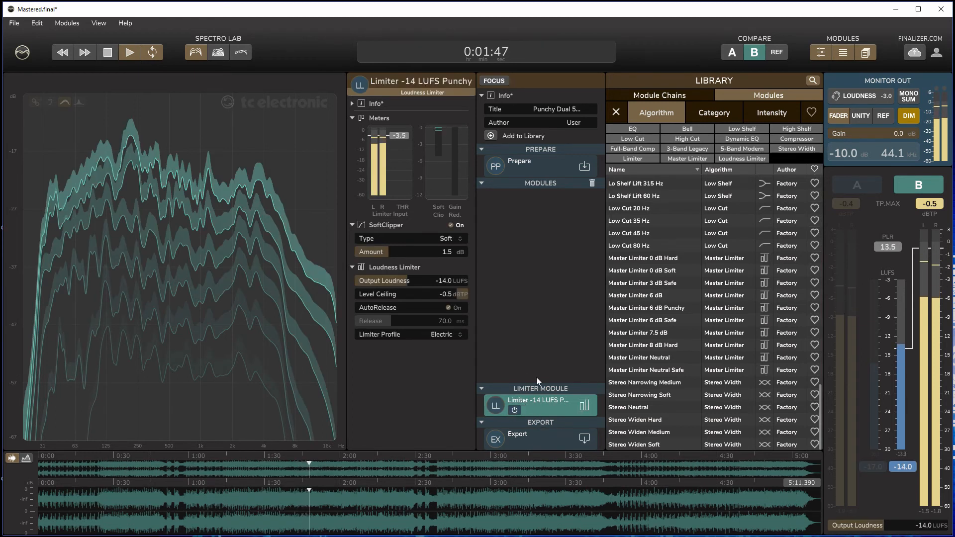
pyautogui.press('space')
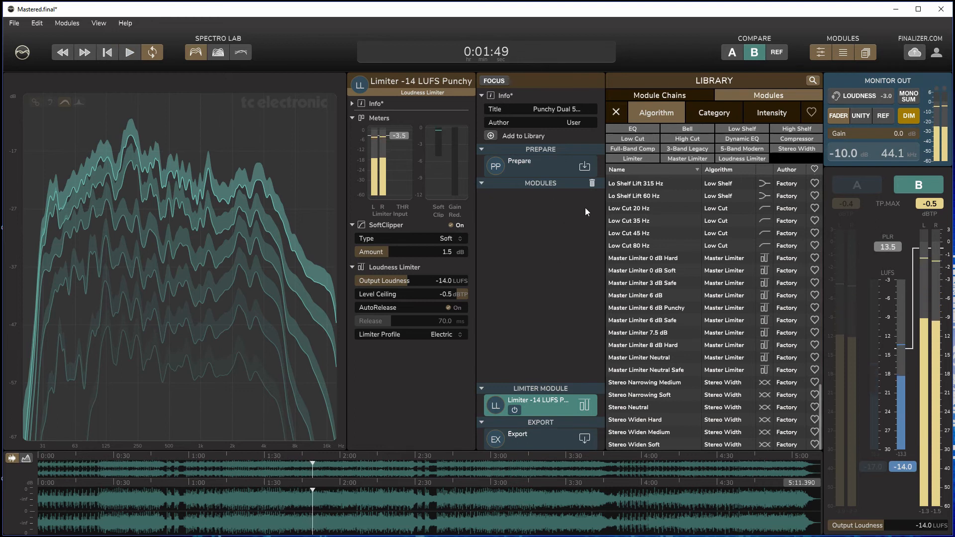
# - Turn loudness compensation back on and toggle it to compare the monitored level, leaving it on
pyautogui.click(875, 98)
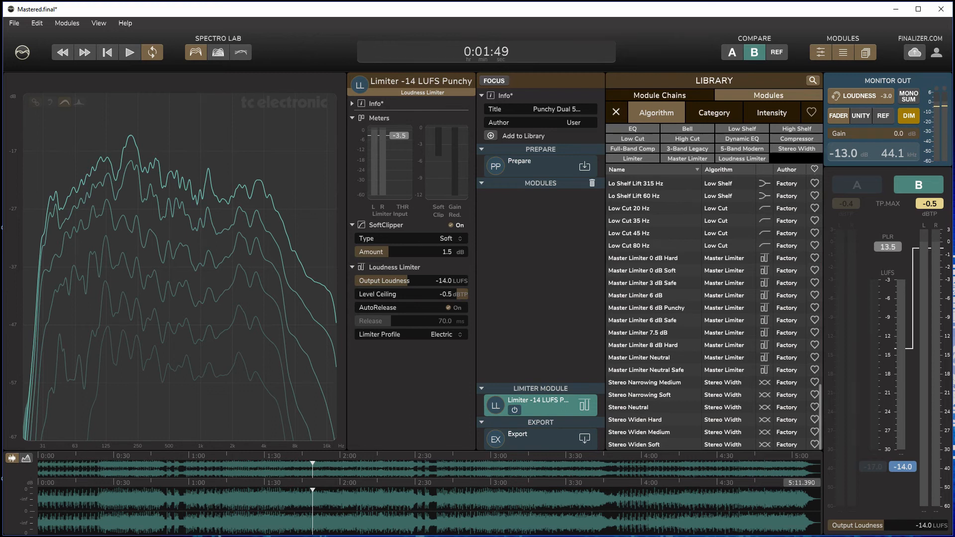
pyautogui.click(851, 94)
pyautogui.click(850, 94)
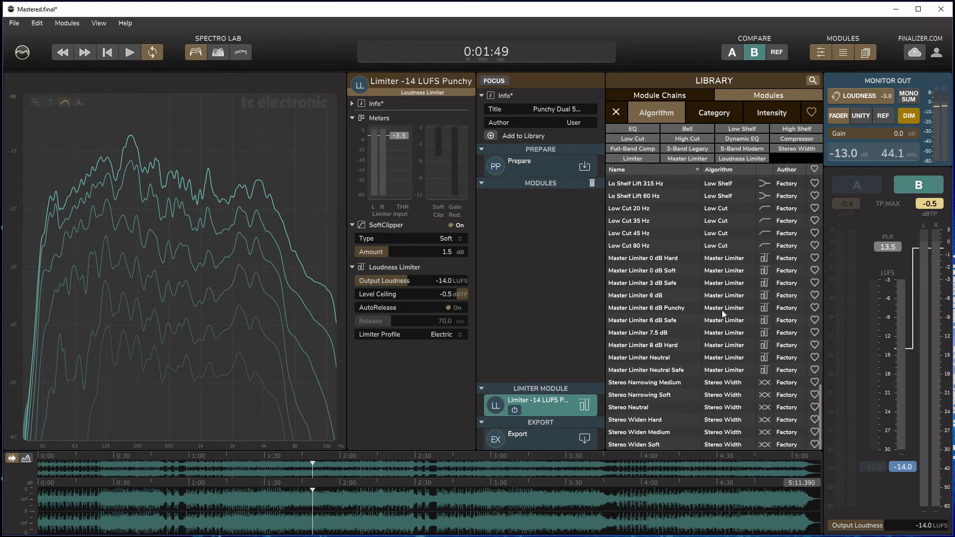
pyautogui.click(872, 98)
pyautogui.click(873, 97)
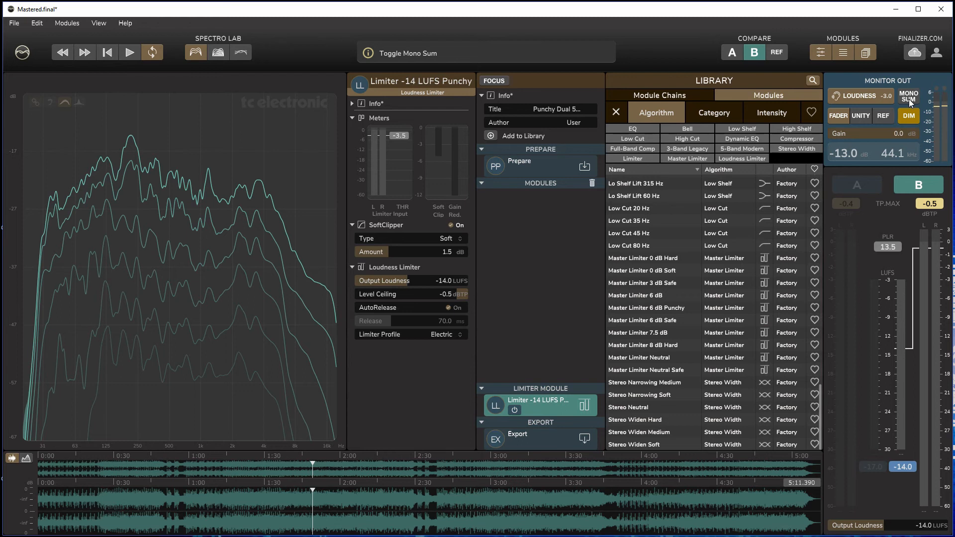
# - Play the track from an earlier point and compare the monitor output with Mono Sum on and off
pyautogui.click(293, 500)
pyautogui.press('space')
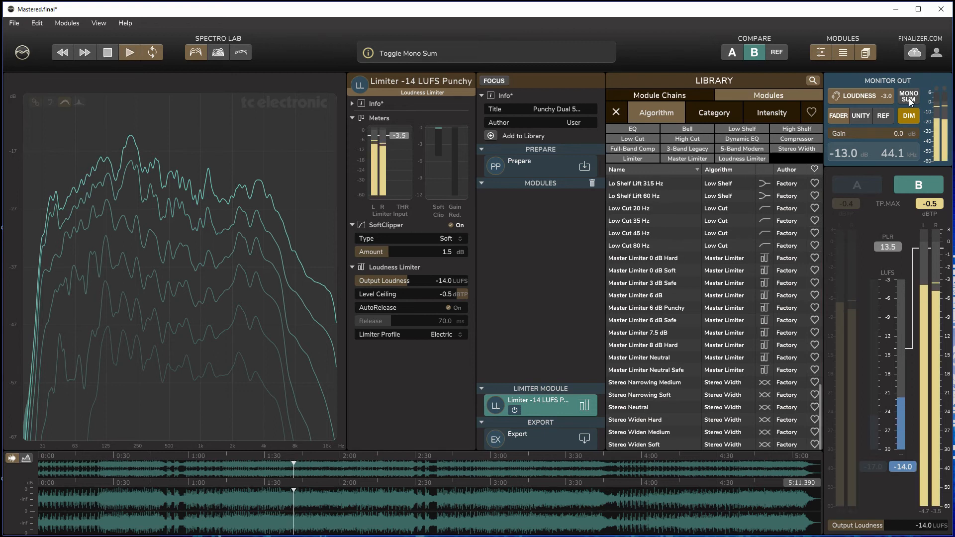
pyautogui.click(910, 98)
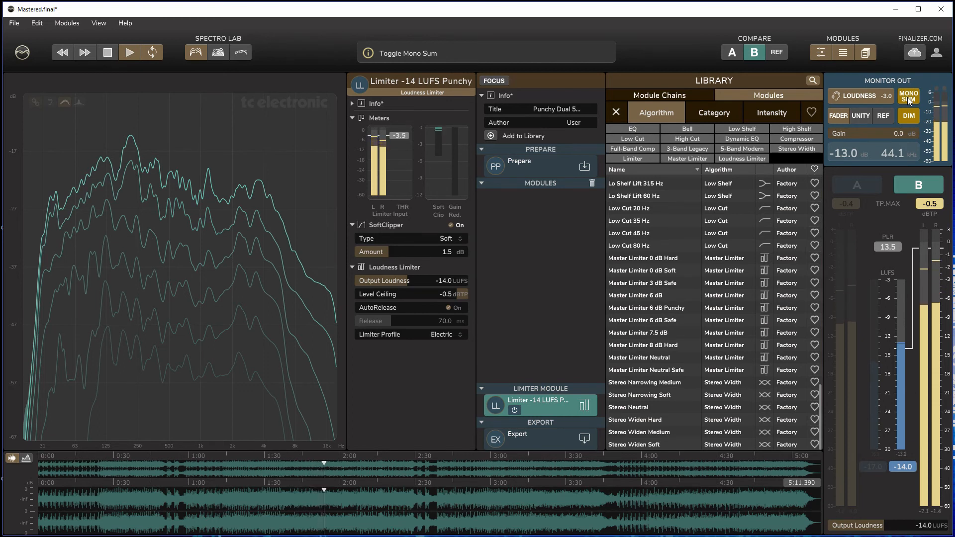
pyautogui.click(907, 97)
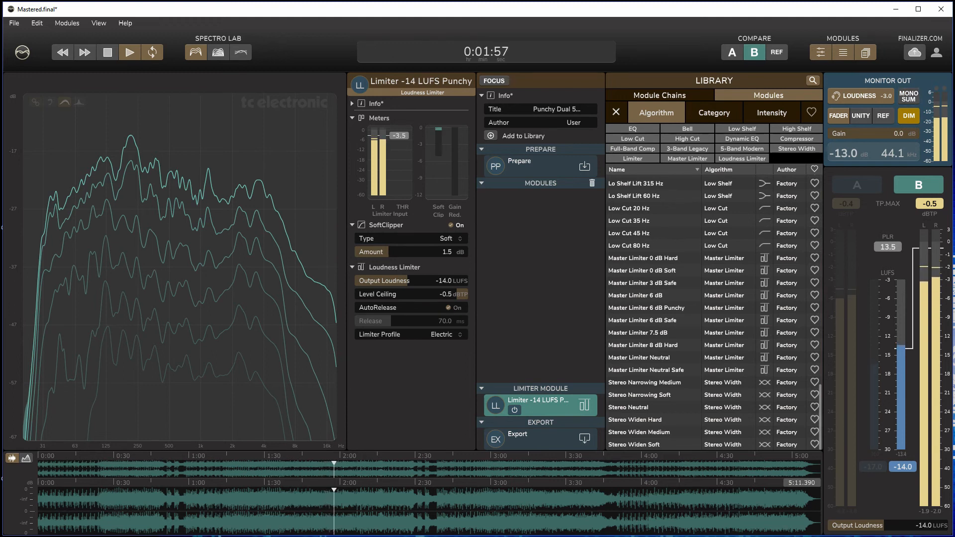
pyautogui.press('space')
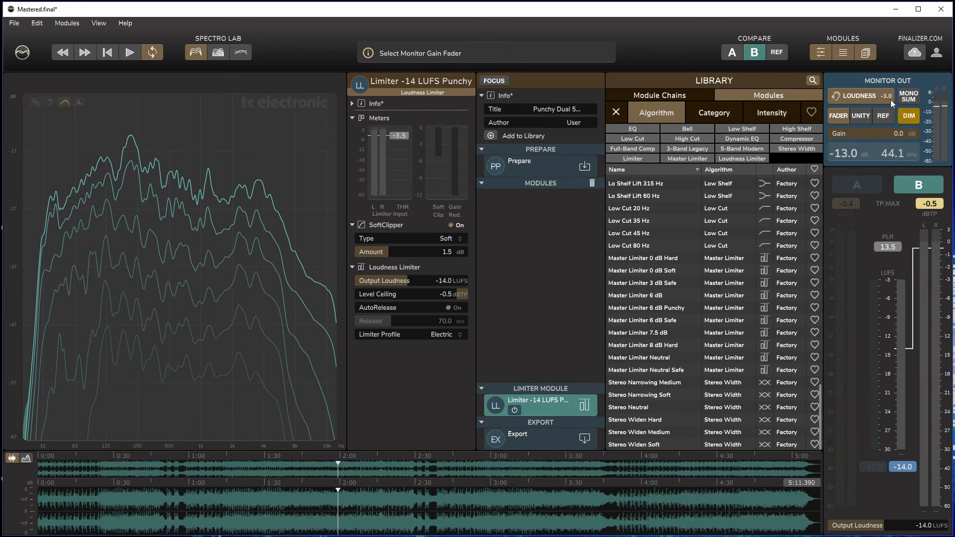
# - Listen to the track with the monitor Dim off and on, leaving Dim on
pyautogui.click(914, 115)
pyautogui.click(910, 117)
pyautogui.click(910, 117)
pyautogui.press('space')
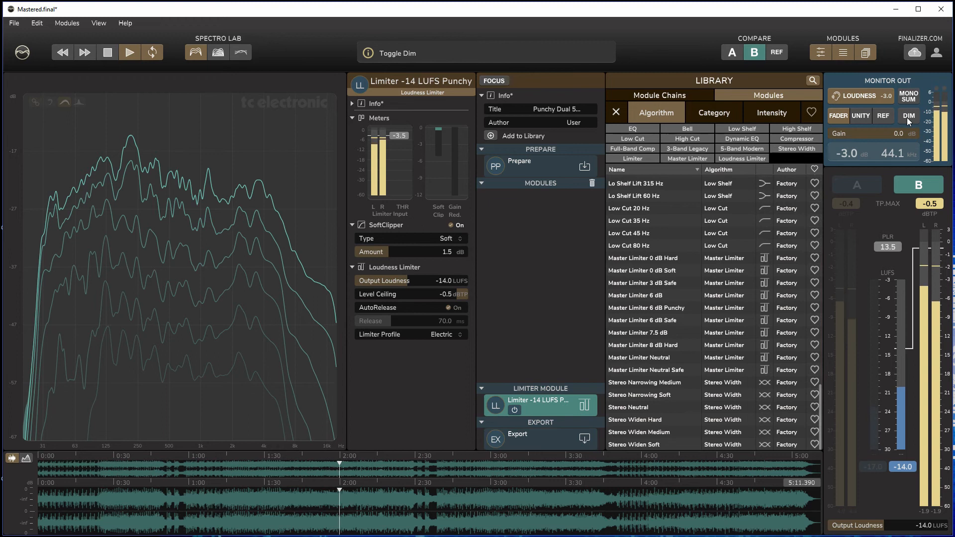
pyautogui.click(907, 117)
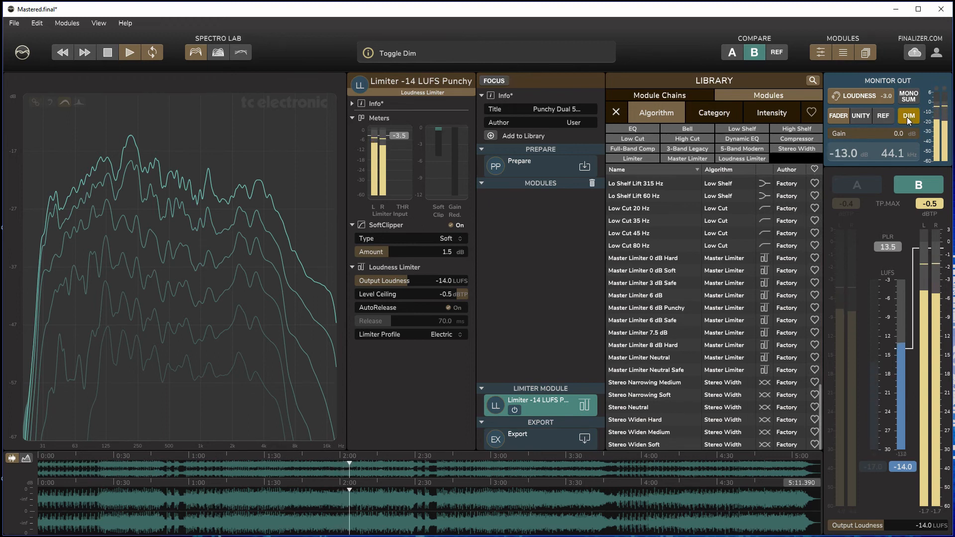
pyautogui.press('space')
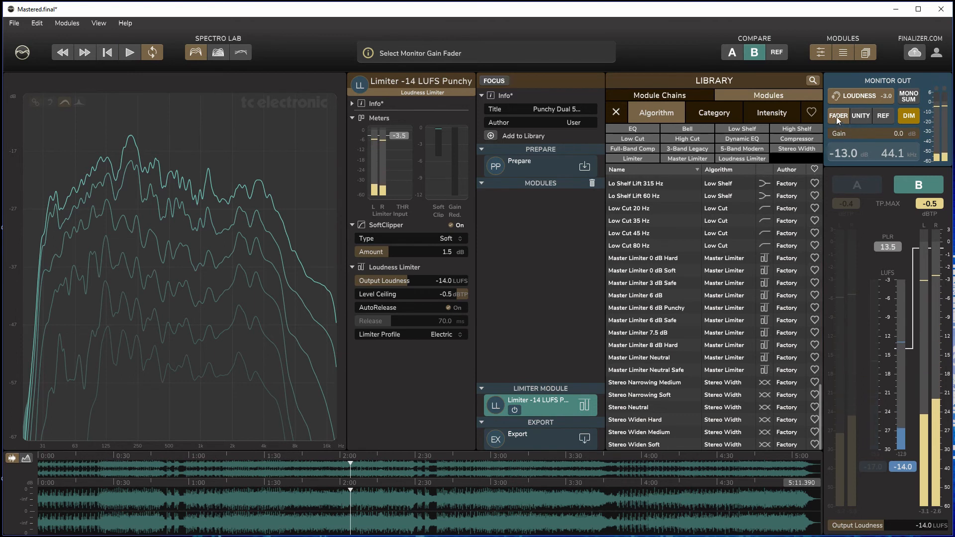
# - Set the monitor output gain to -14.9 dB, turn off Dim, and play the track
pyautogui.moveTo(912, 130); pyautogui.dragTo(874, 133)
pyautogui.click(907, 118)
pyautogui.press('space')
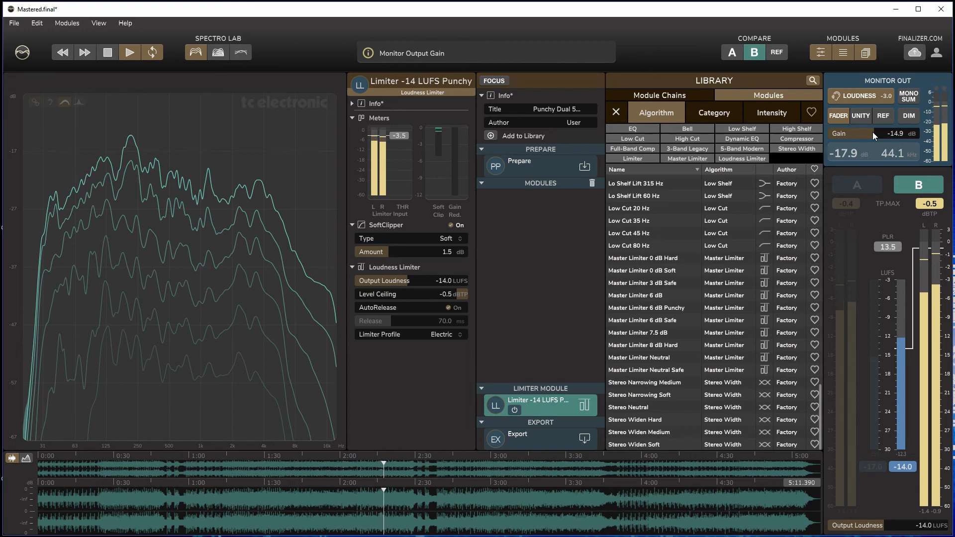
# - Play the track with the monitor Dim on to compare levels, turning Dim off and stopping playback at the end
pyautogui.press('space')
pyautogui.click(905, 116)
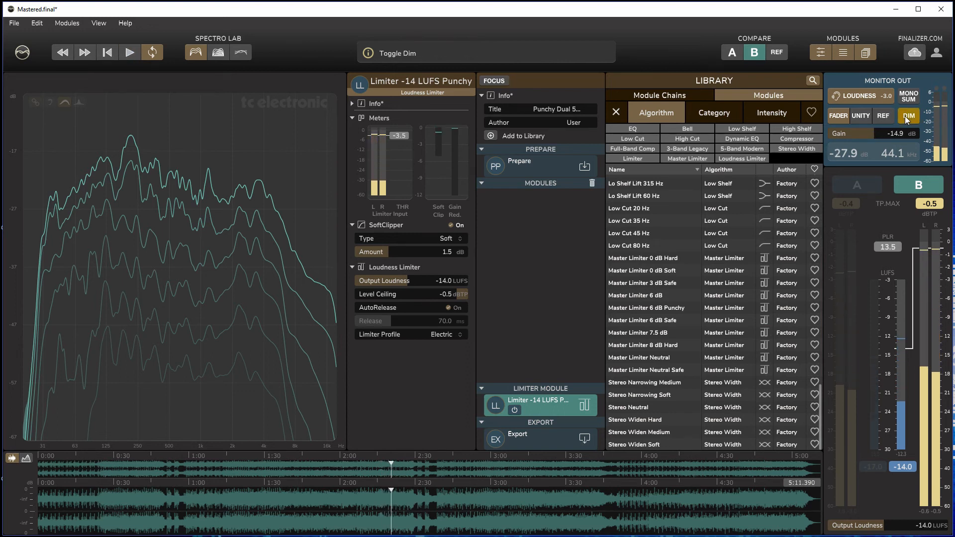
pyautogui.press('space')
pyautogui.click(906, 116)
pyautogui.press('space')
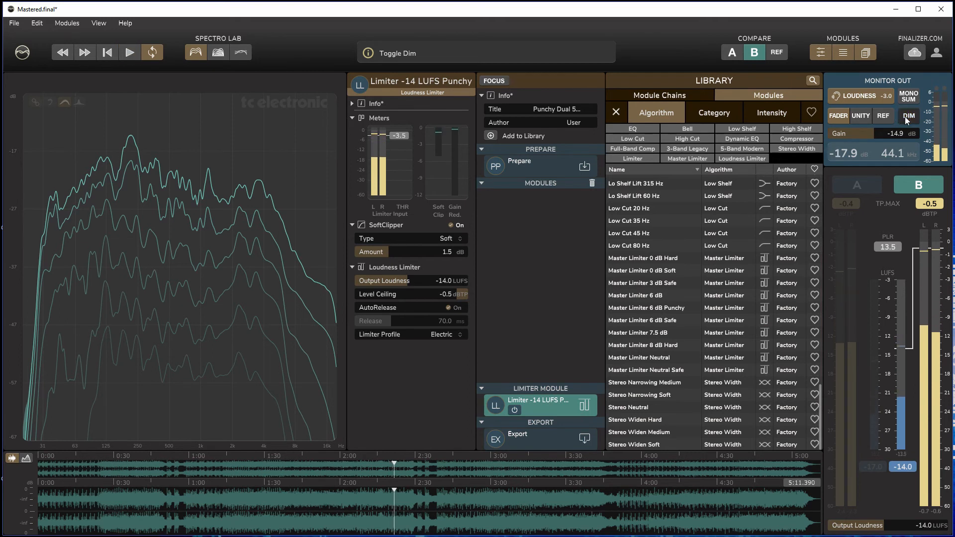
# - Listen to the track at the monitor reference gain, stop playback, and return the monitor to fader gain
pyautogui.click(888, 120)
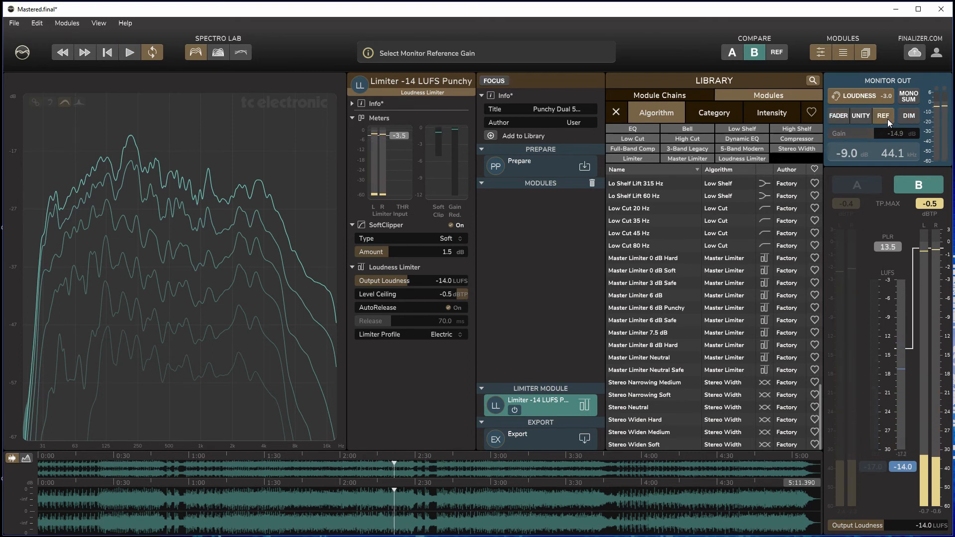
pyautogui.press('space')
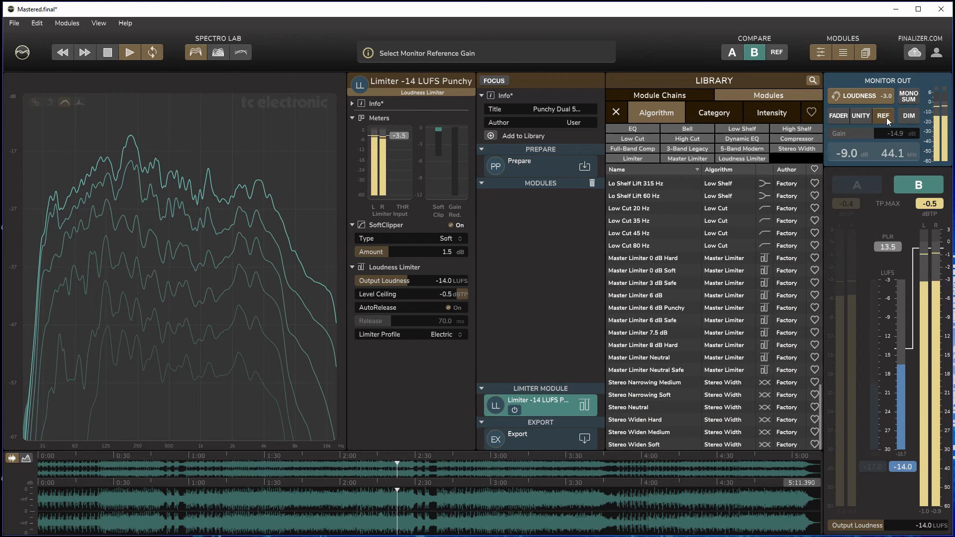
pyautogui.press('space')
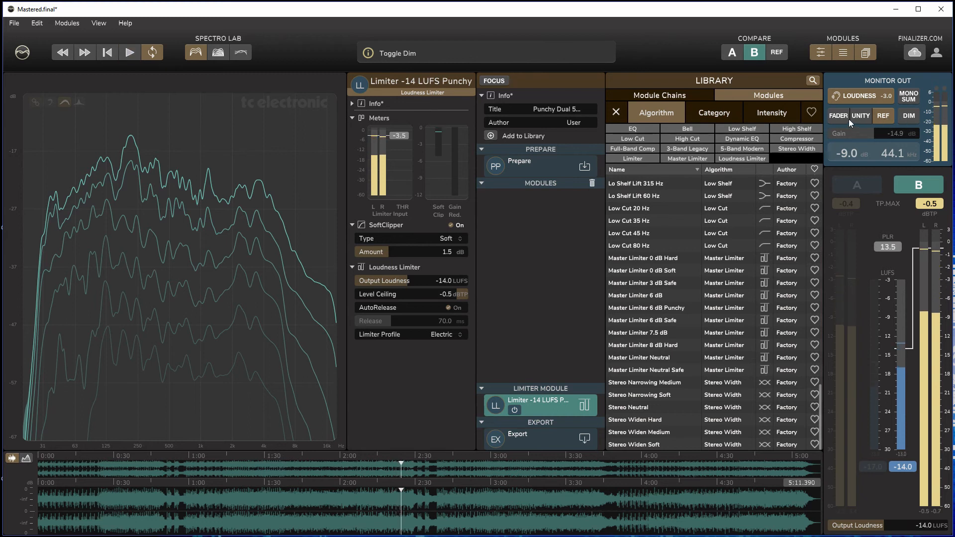
pyautogui.click(845, 118)
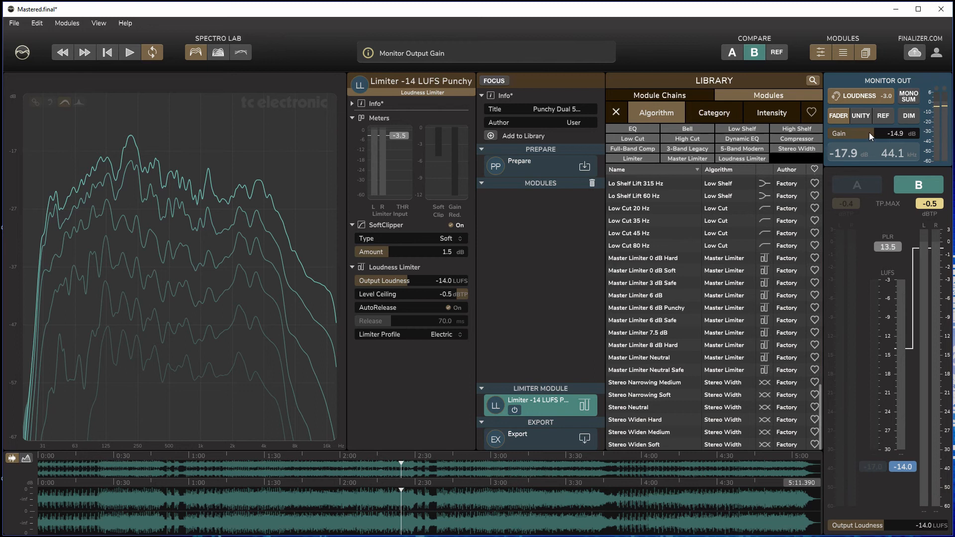
# - Play the track at monitor unity gain, return to fader gain to compare the level, and stop playback
pyautogui.click(856, 115)
pyautogui.press('space')
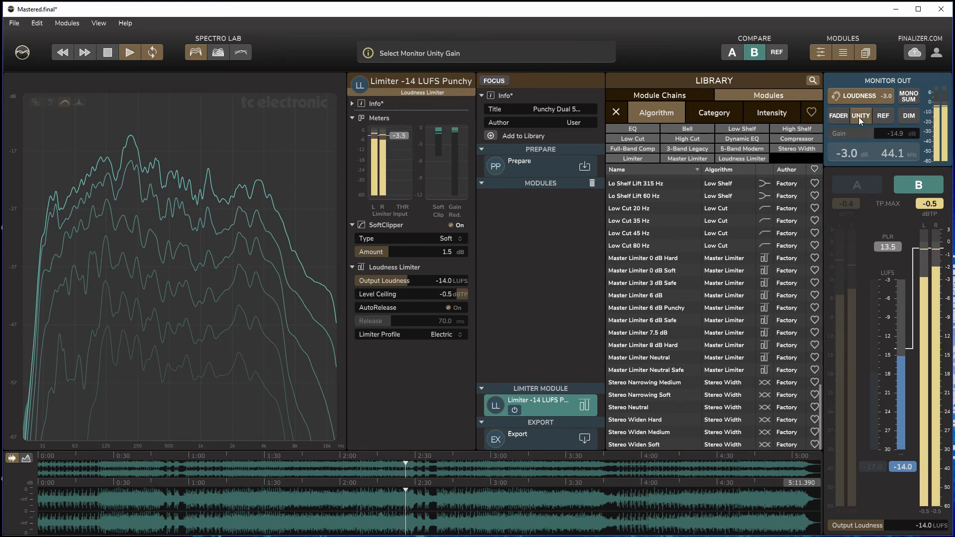
pyautogui.click(842, 118)
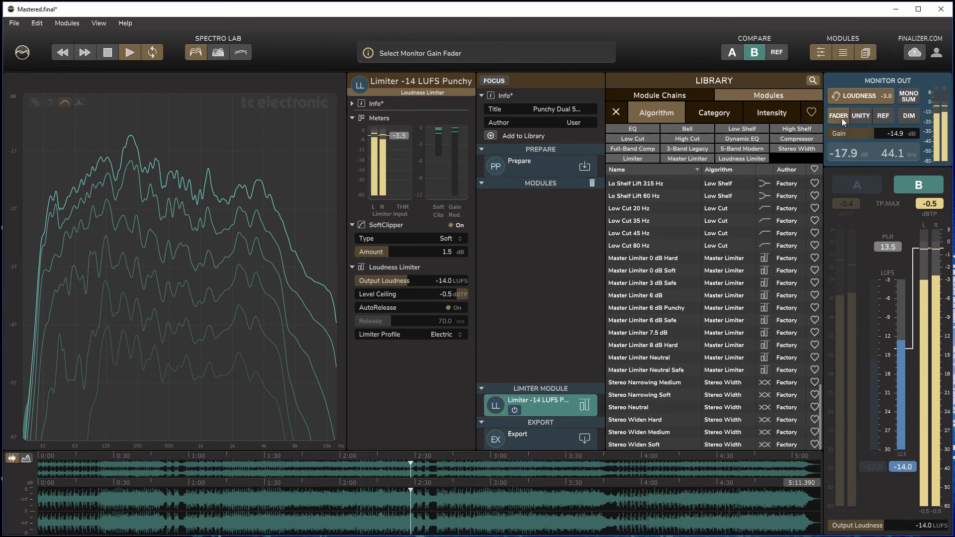
pyautogui.press('space')
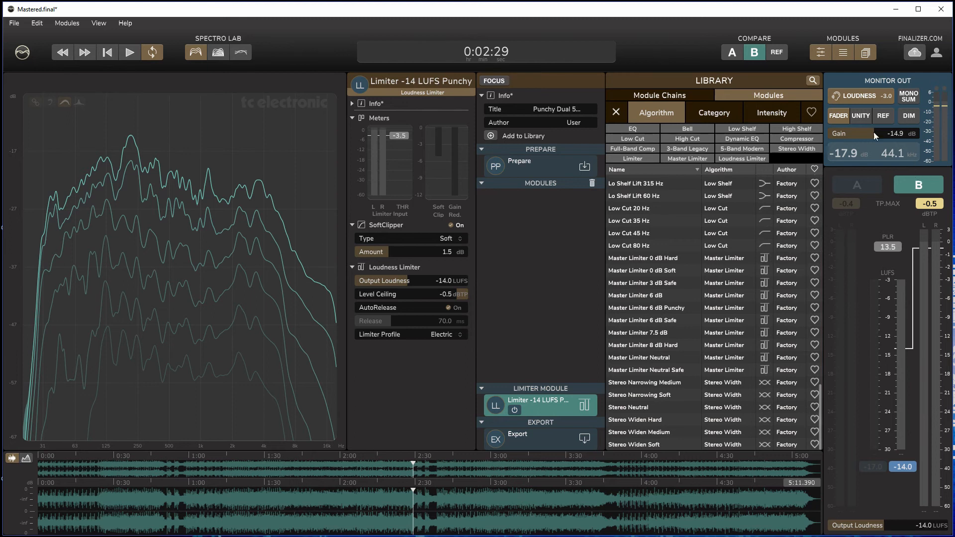
# - Play version A of the track from an earlier point and switch to version B for comparison
pyautogui.click(859, 185)
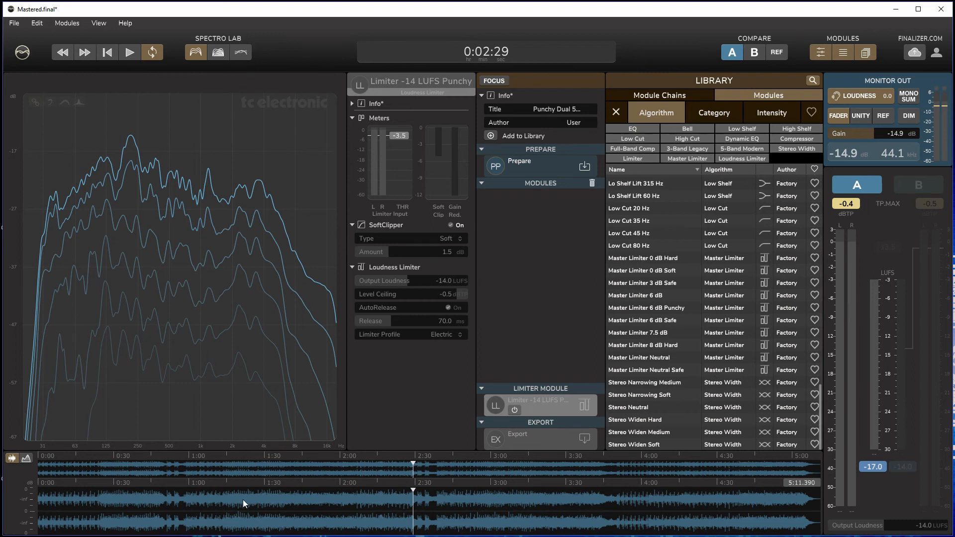
pyautogui.press('space')
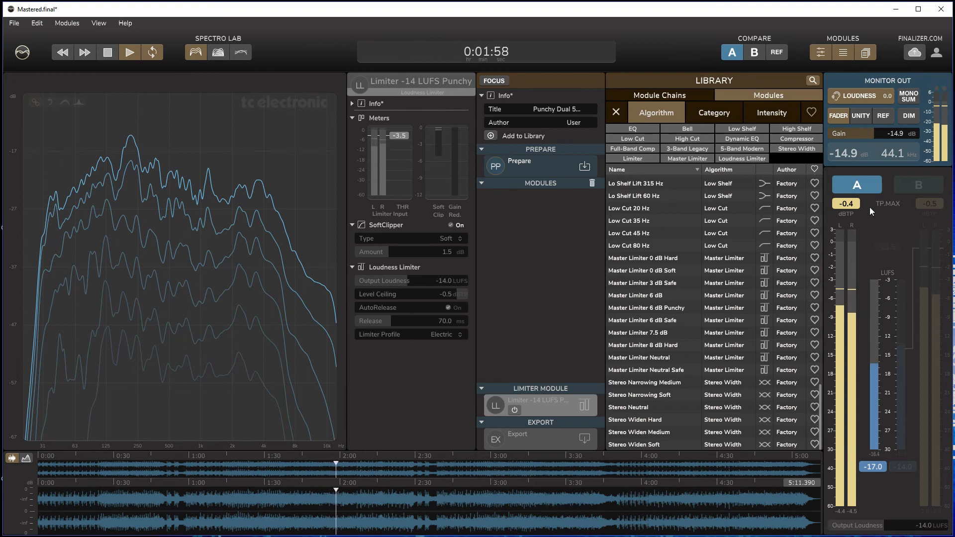
pyautogui.click(759, 50)
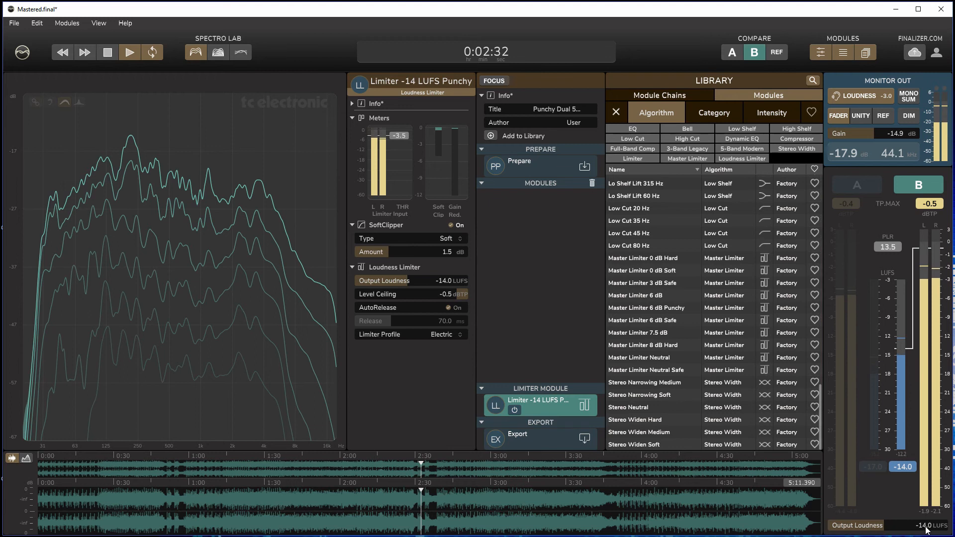
# - Raise the loudness limiter's output loudness to -11.3 LUFS while the track plays, and stop playback
pyautogui.moveTo(925, 529); pyautogui.dragTo(952, 530)
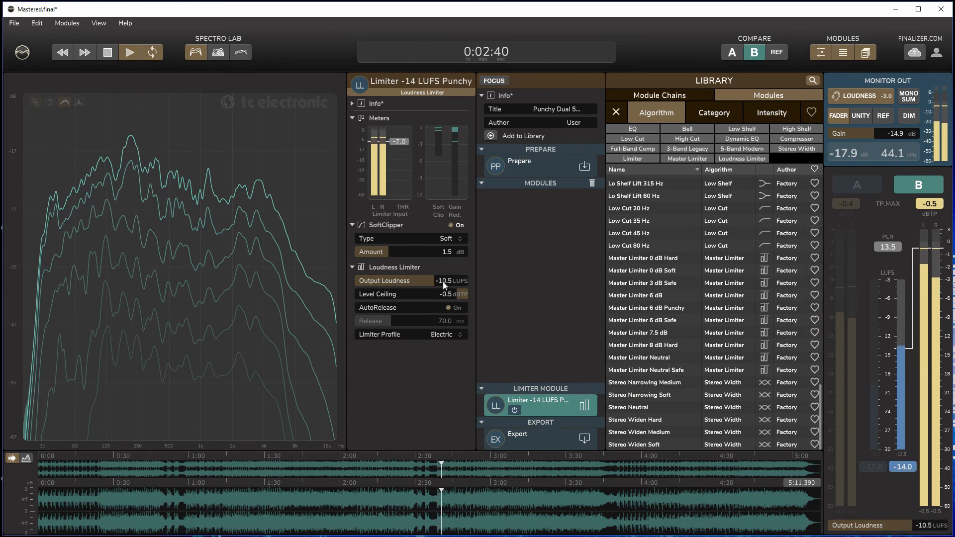
pyautogui.moveTo(897, 529)
pyautogui.mouseDown()
pyautogui.moveTo(856, 529)
pyautogui.moveTo(904, 529)
pyautogui.mouseUp()
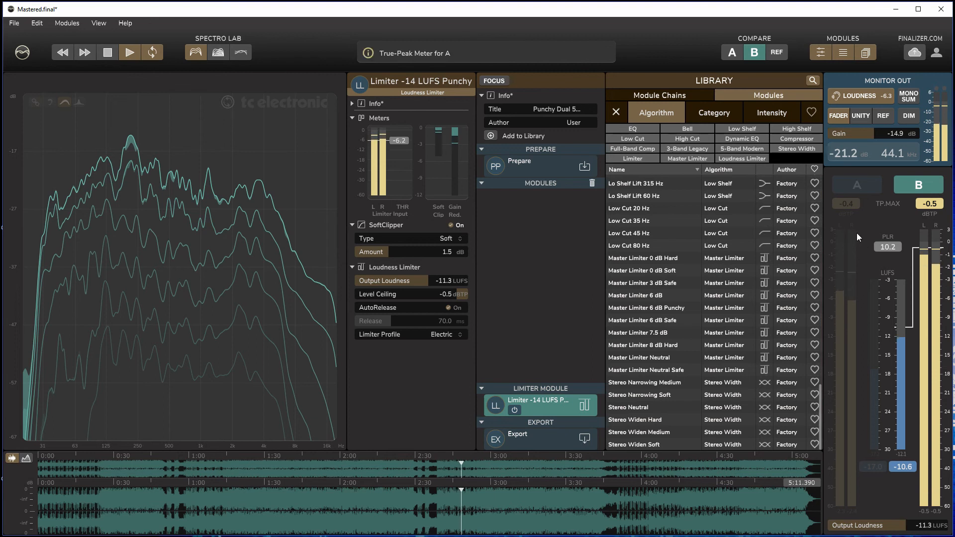
pyautogui.press('space')
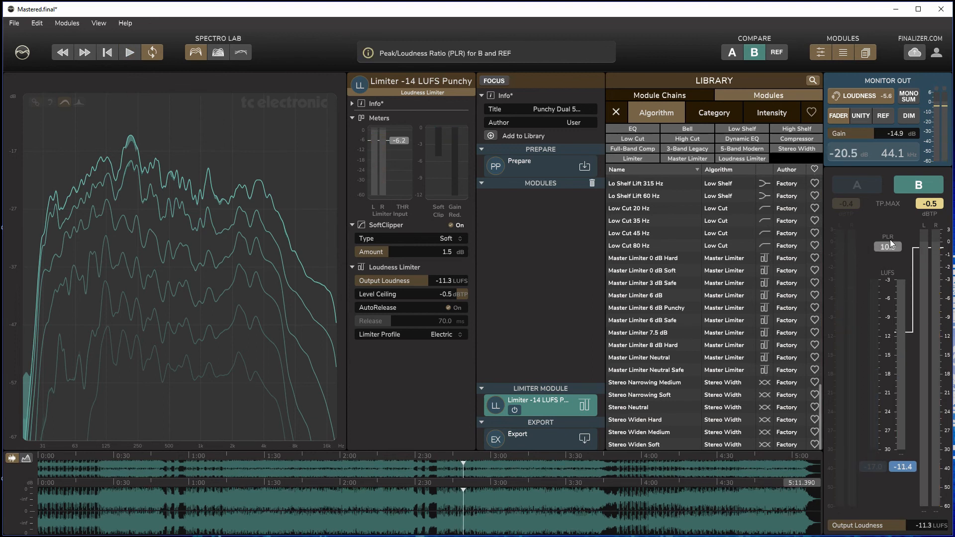